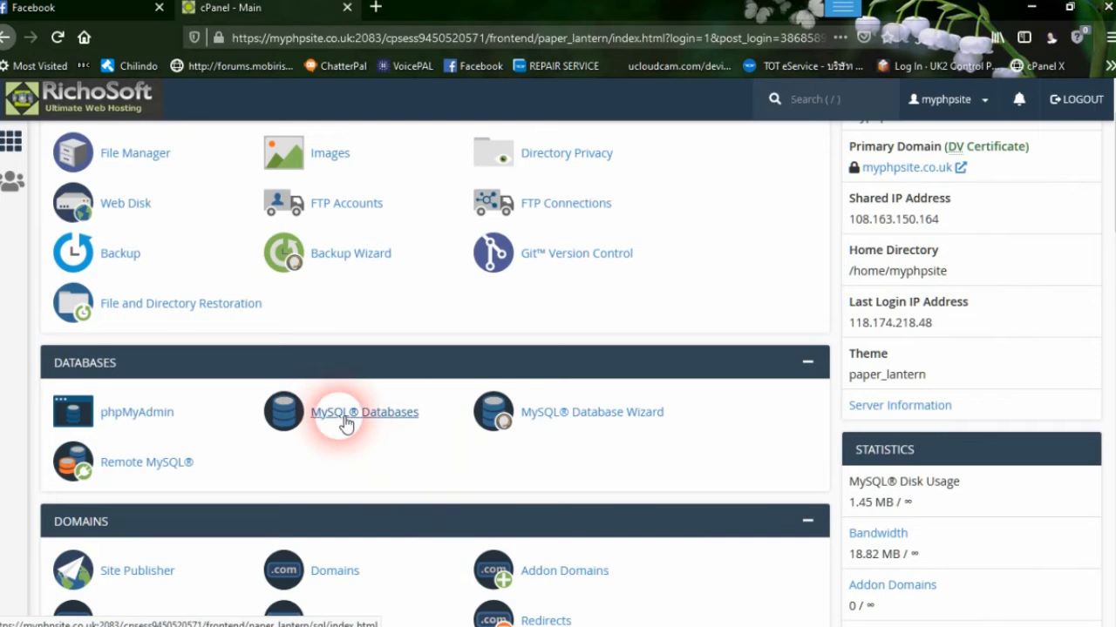
- Open the MySQL® Databases page from the cPanel home page
left_click(346, 421)
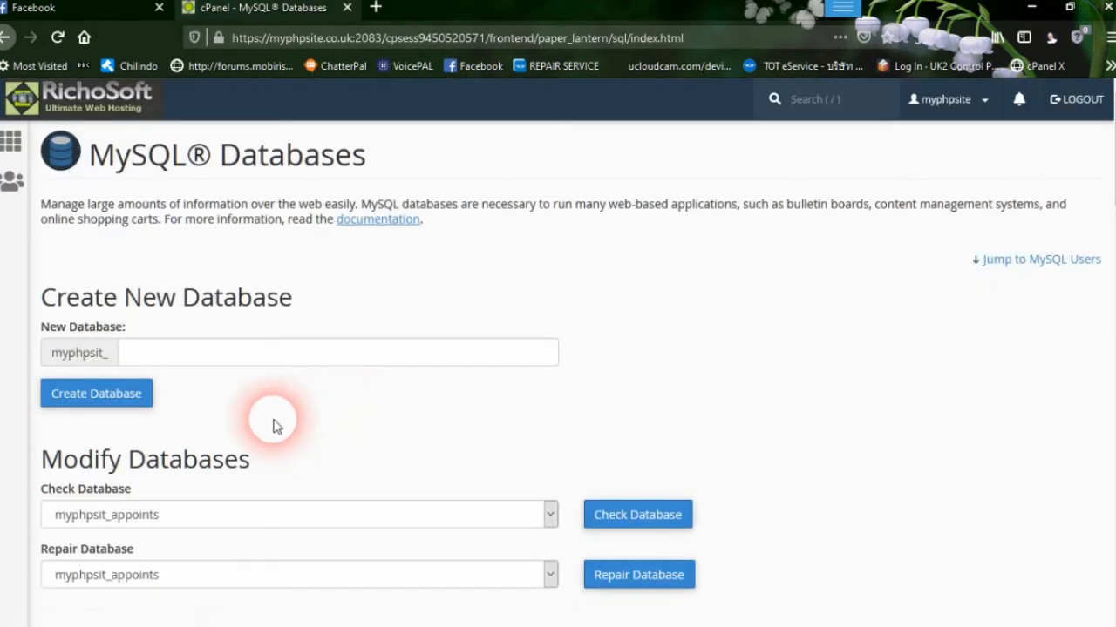
- Create the database mystore (myphpsit_mystore) and return to the Current Databases list
left_click(155, 360)
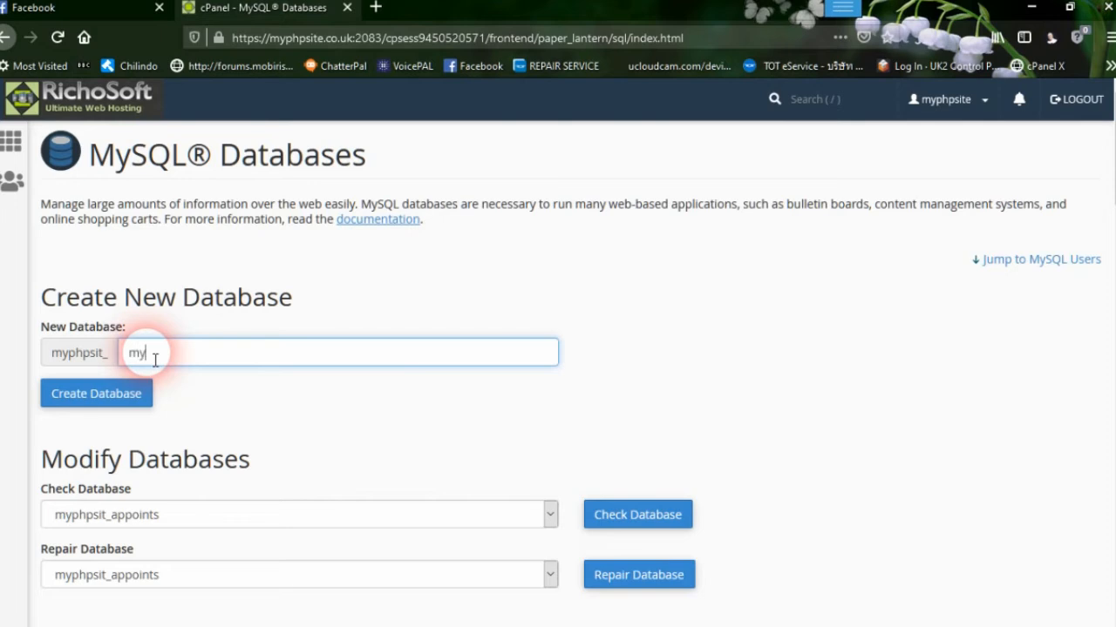
type("mystore")
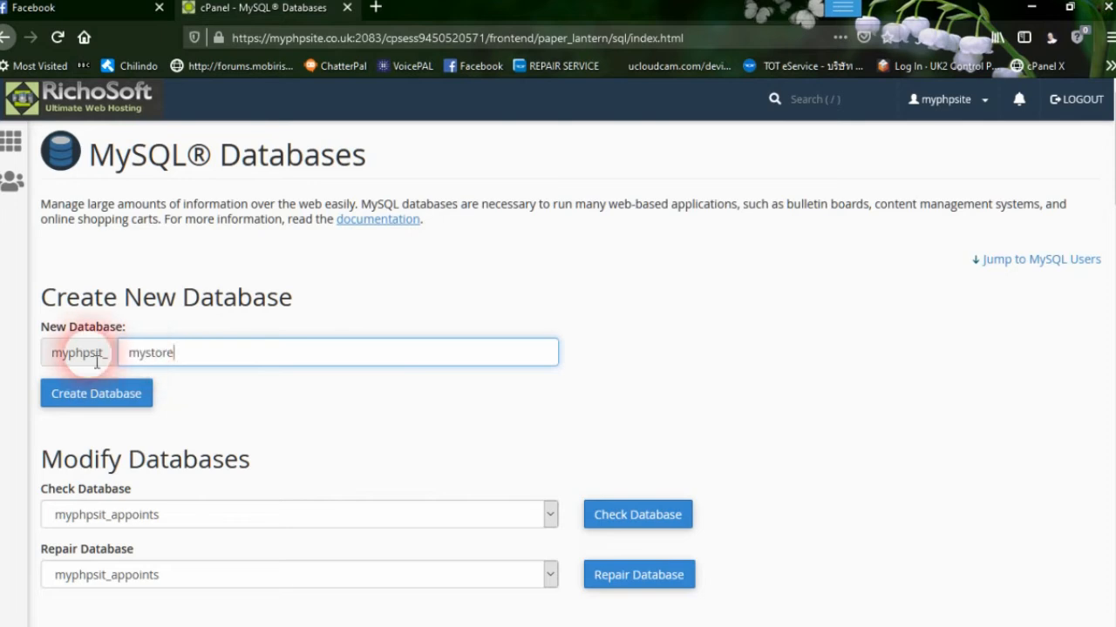
left_click(109, 393)
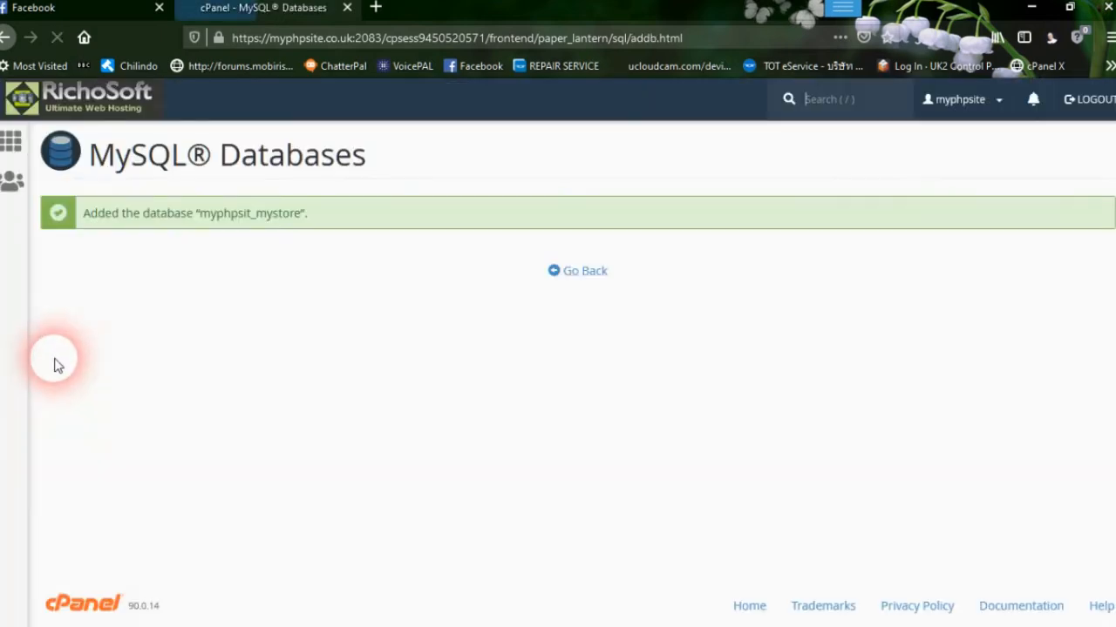
left_click(559, 268)
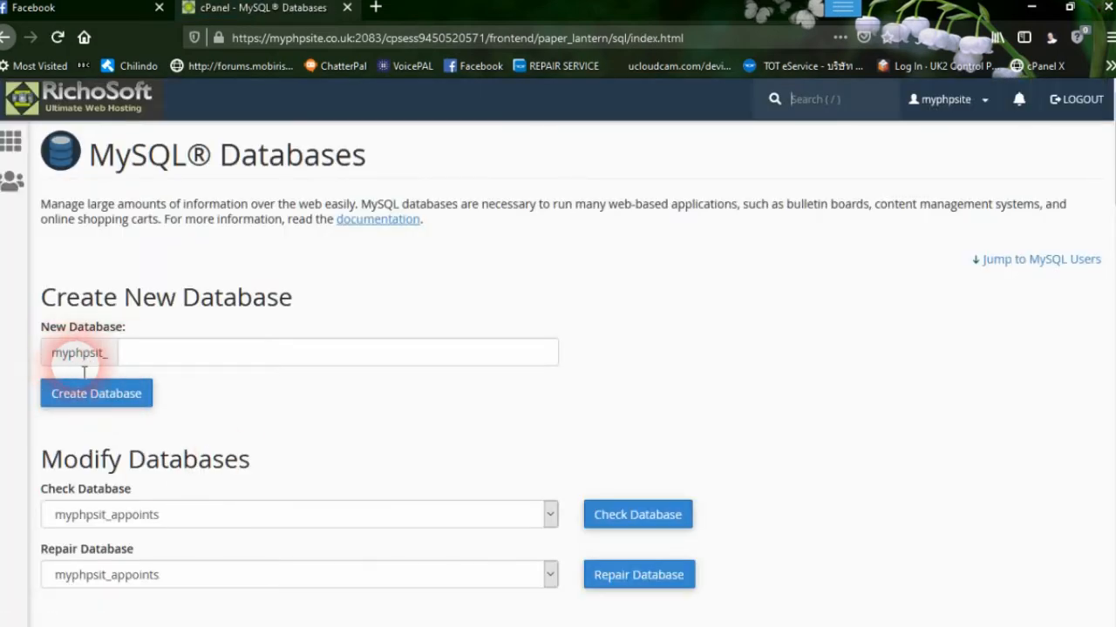
scroll(232, 465, "down", 3)
- Add the MySQL user mystore (myphpsit_mystore) with a very strong, confirmed password
scroll(223, 470, "down", 12)
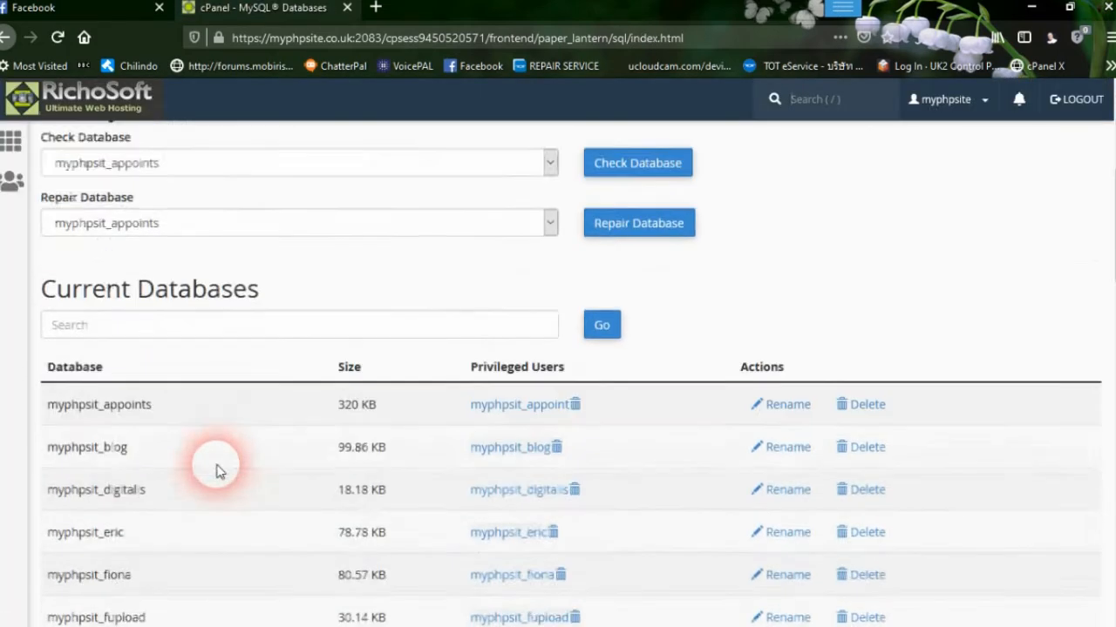
scroll(218, 473, "down", 2)
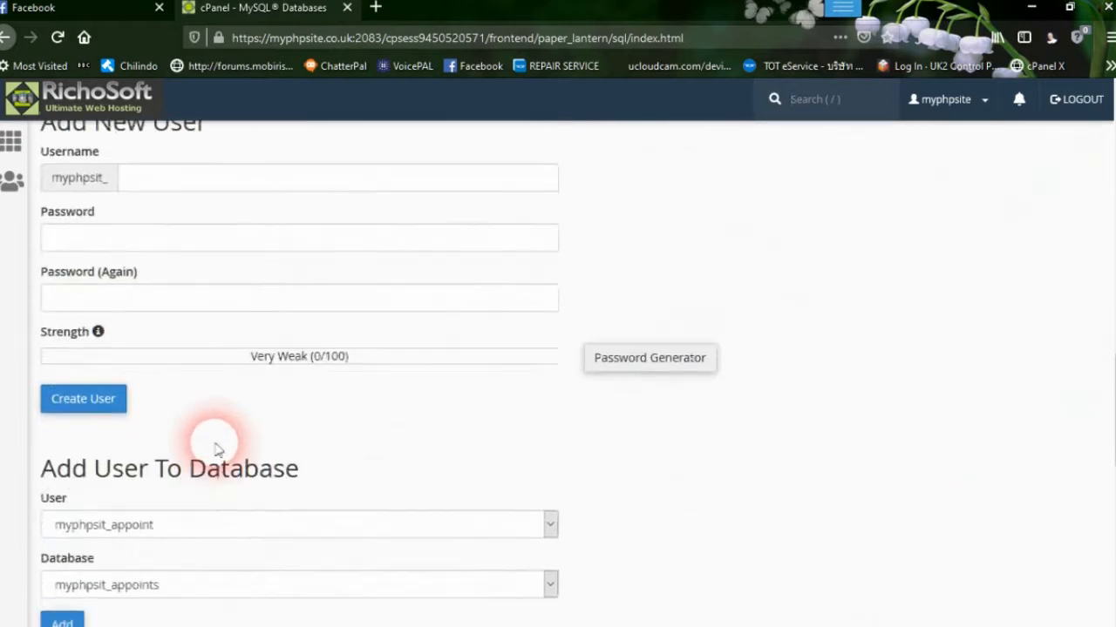
left_click(154, 178)
type("mystore")
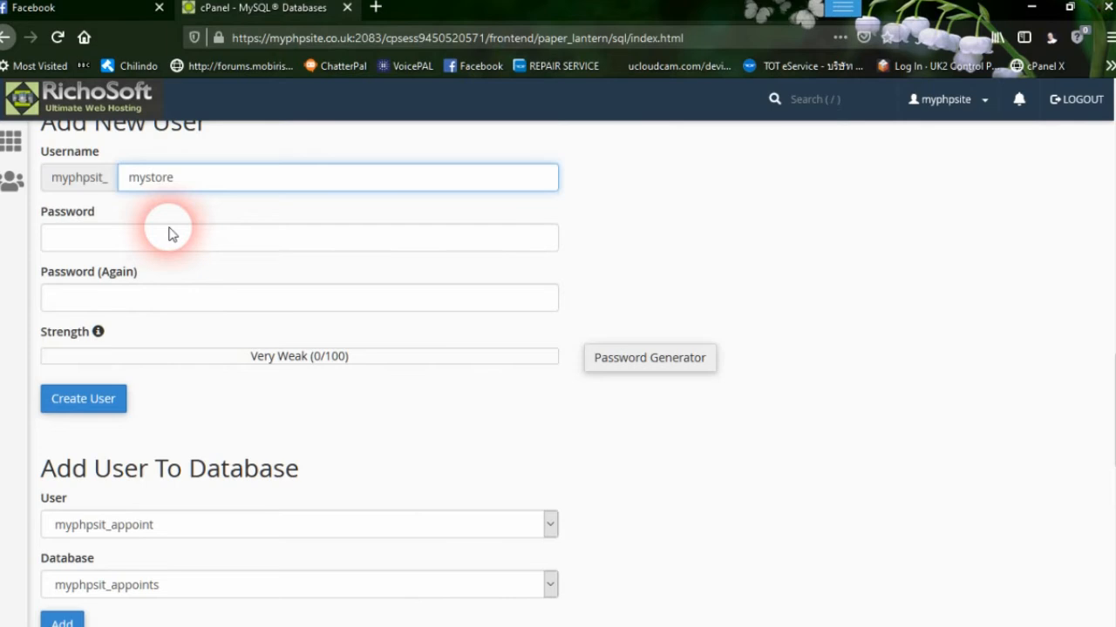
left_click(160, 247)
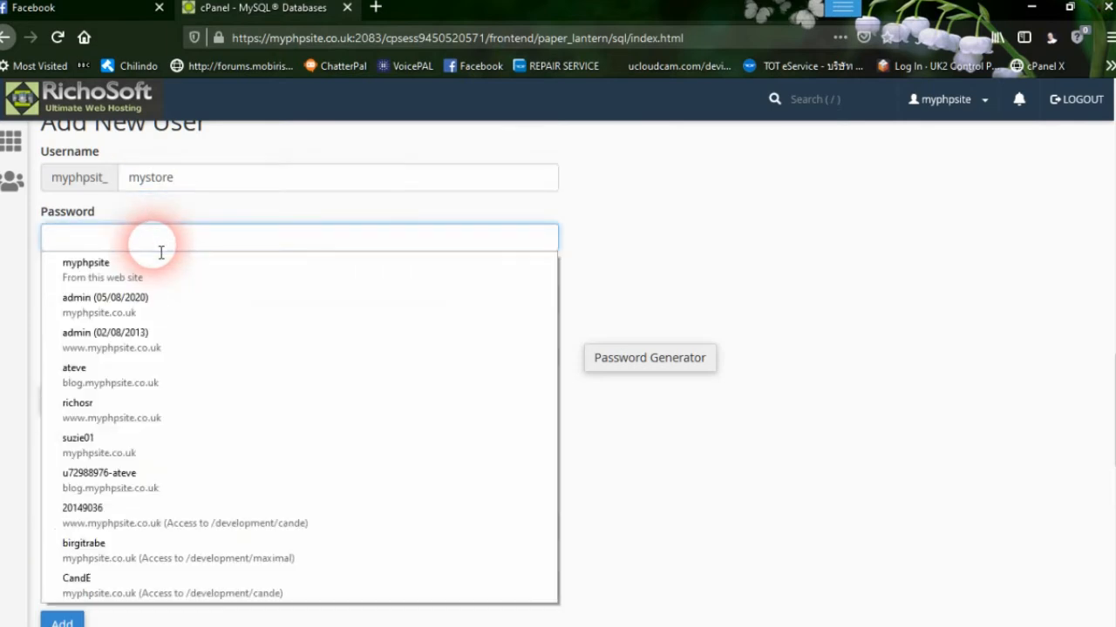
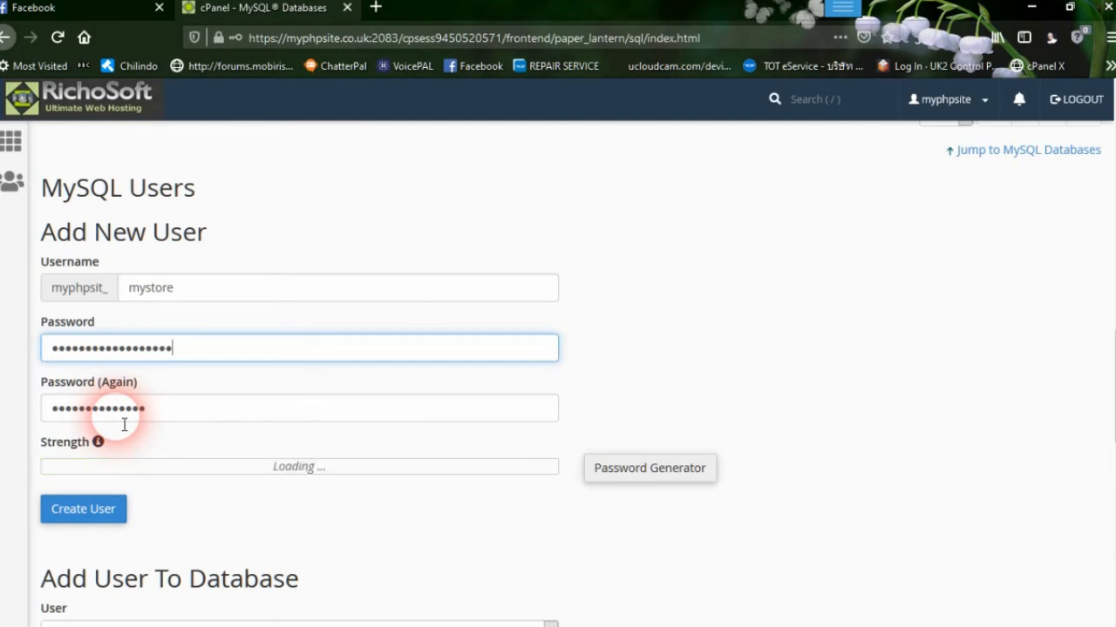
left_click_drag(165, 406, 17, 403)
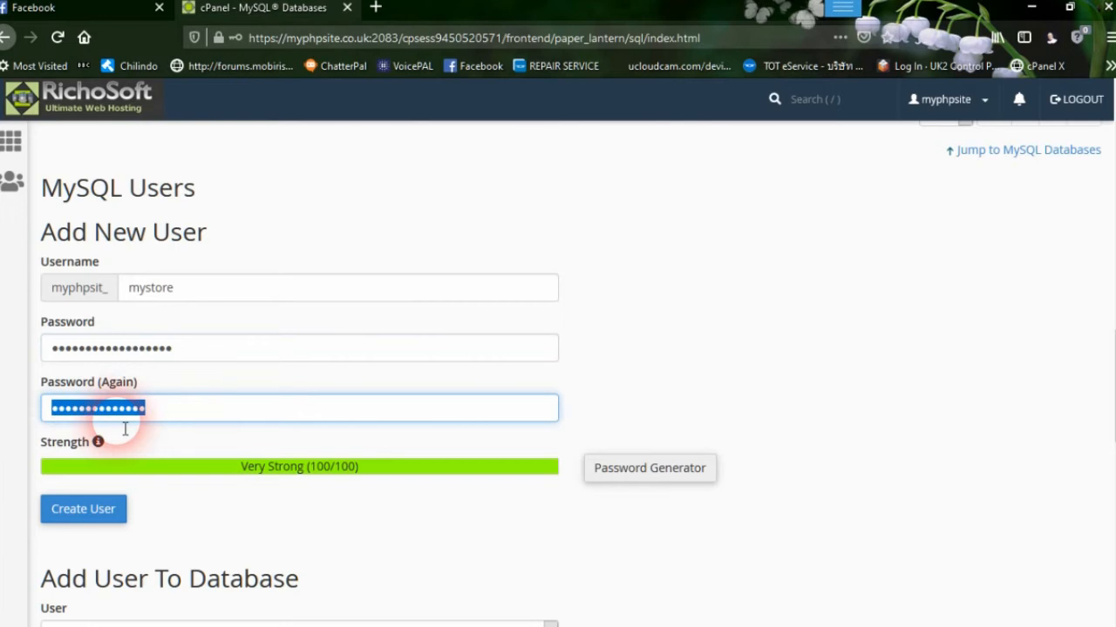
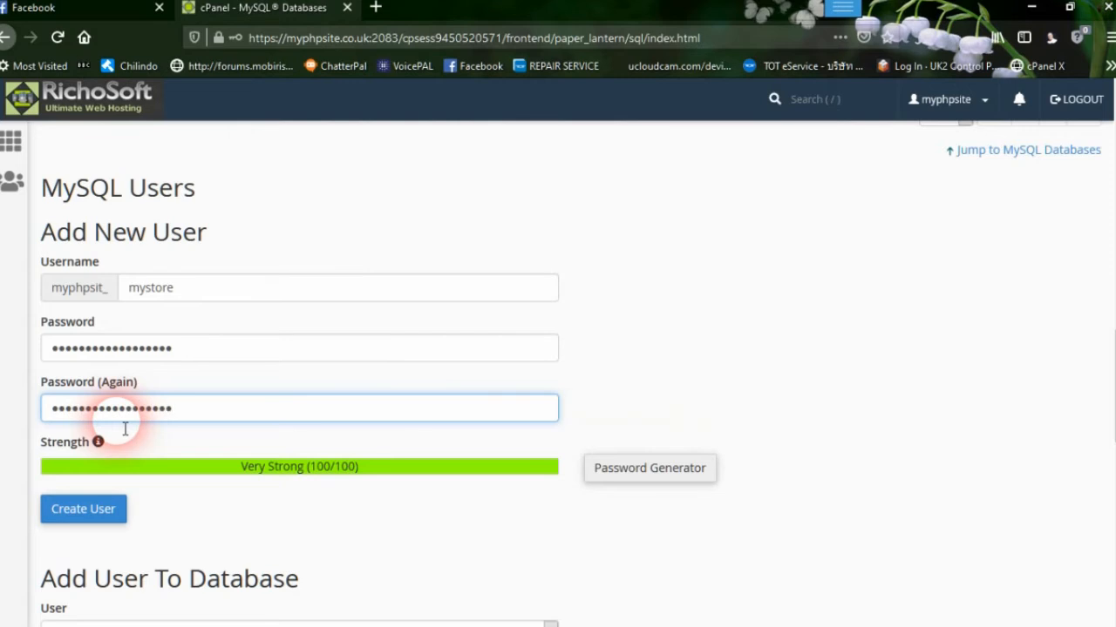
left_click(73, 510)
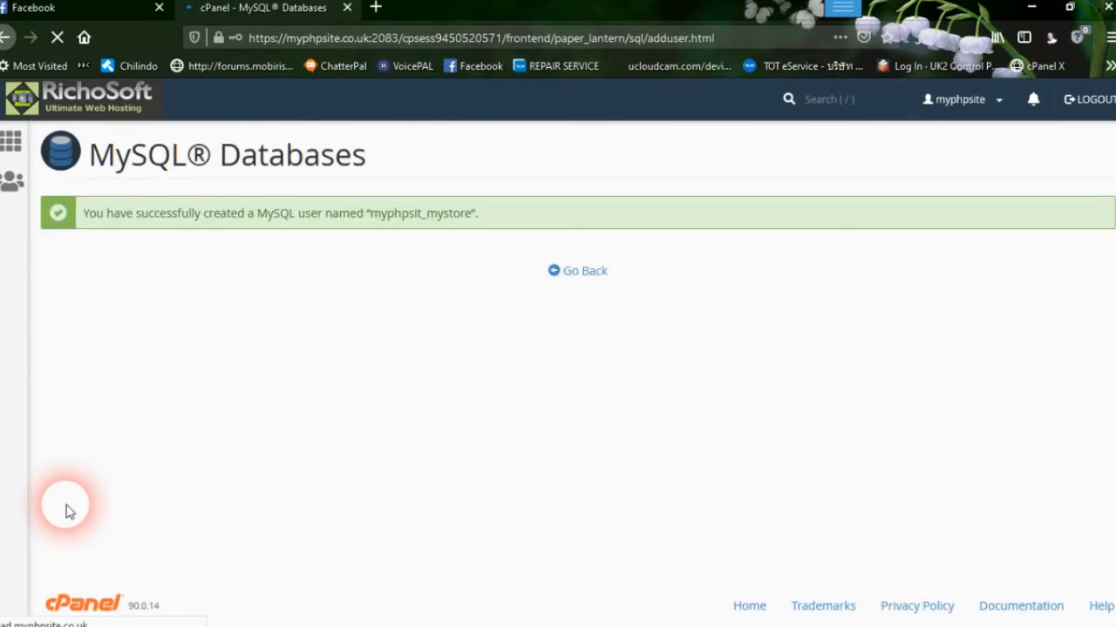
- Add user myphpsit_mystore to database myphpsit_mystore
left_click(583, 272)
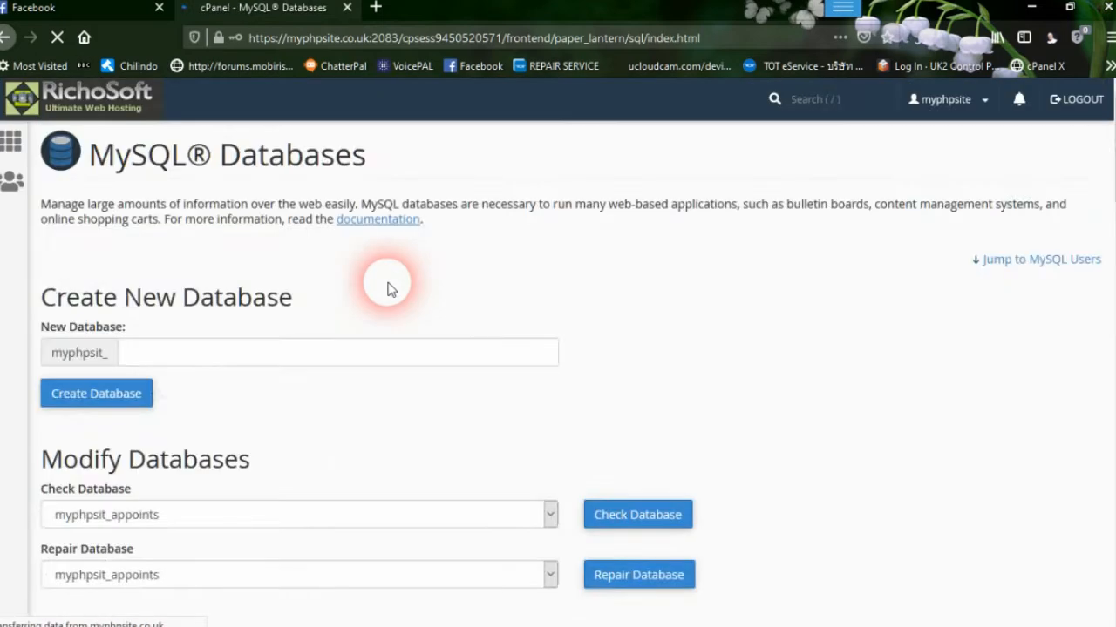
scroll(267, 312, "down", 7)
scroll(266, 315, "down", 10)
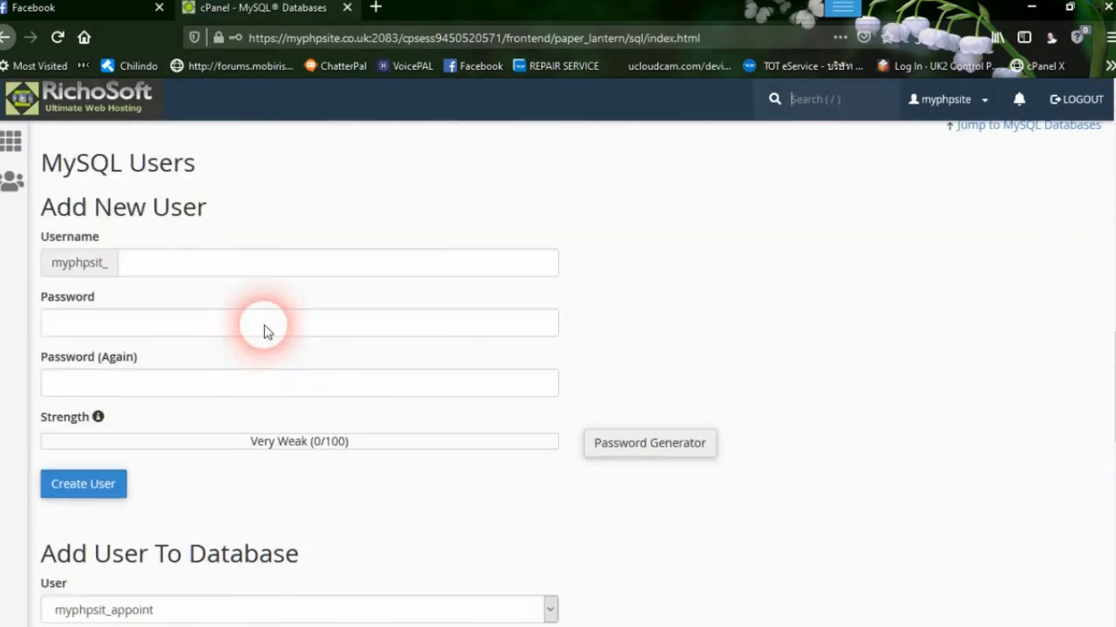
scroll(266, 332, "down", 3)
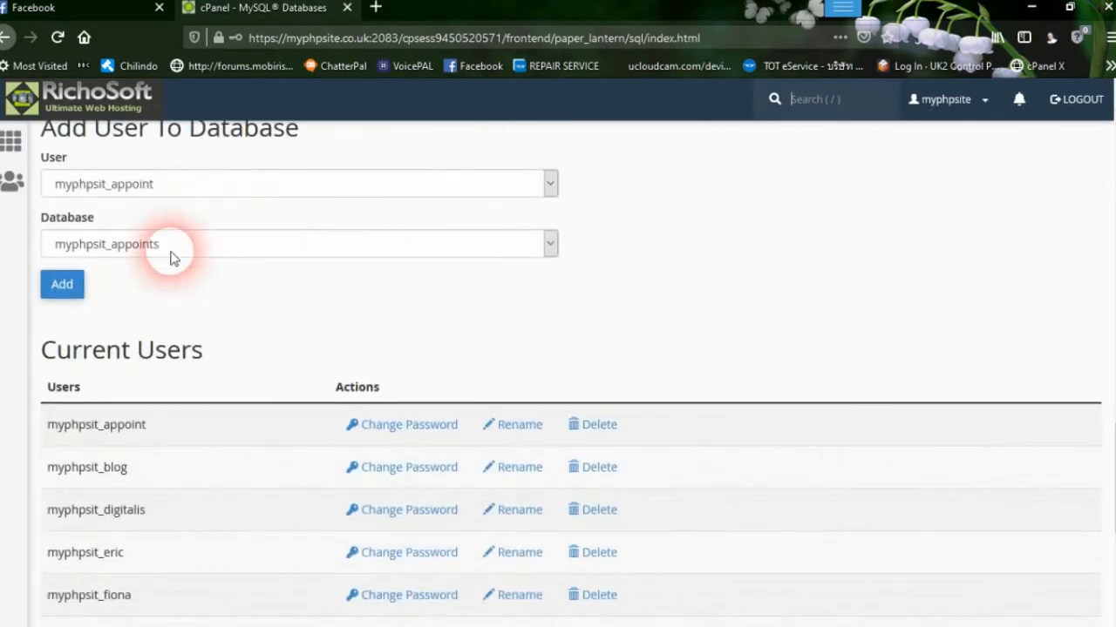
left_click(185, 196)
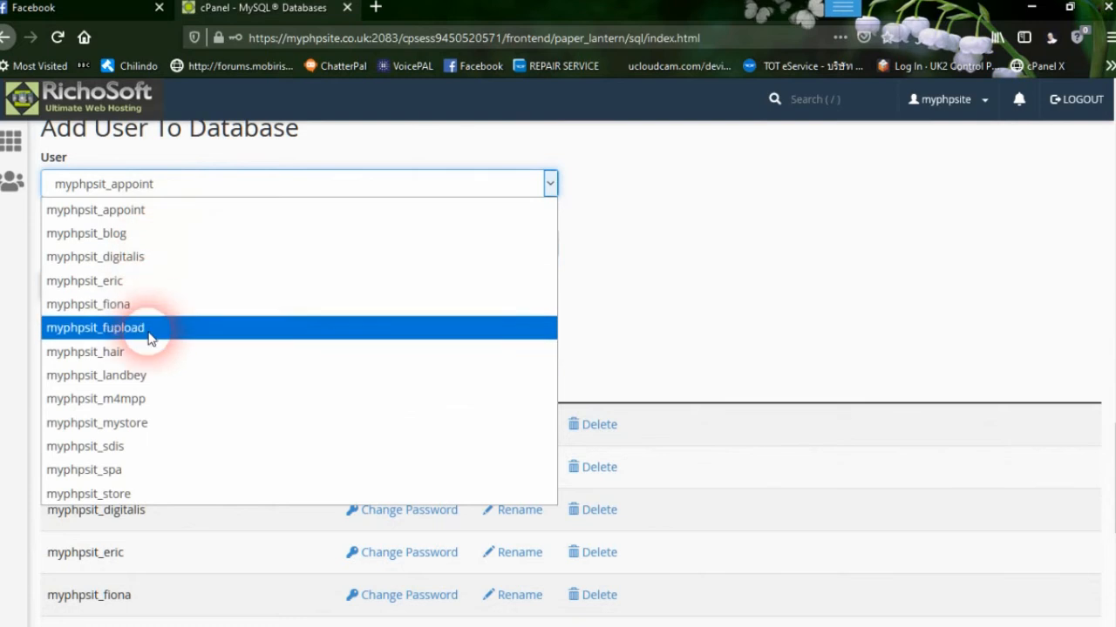
left_click(145, 424)
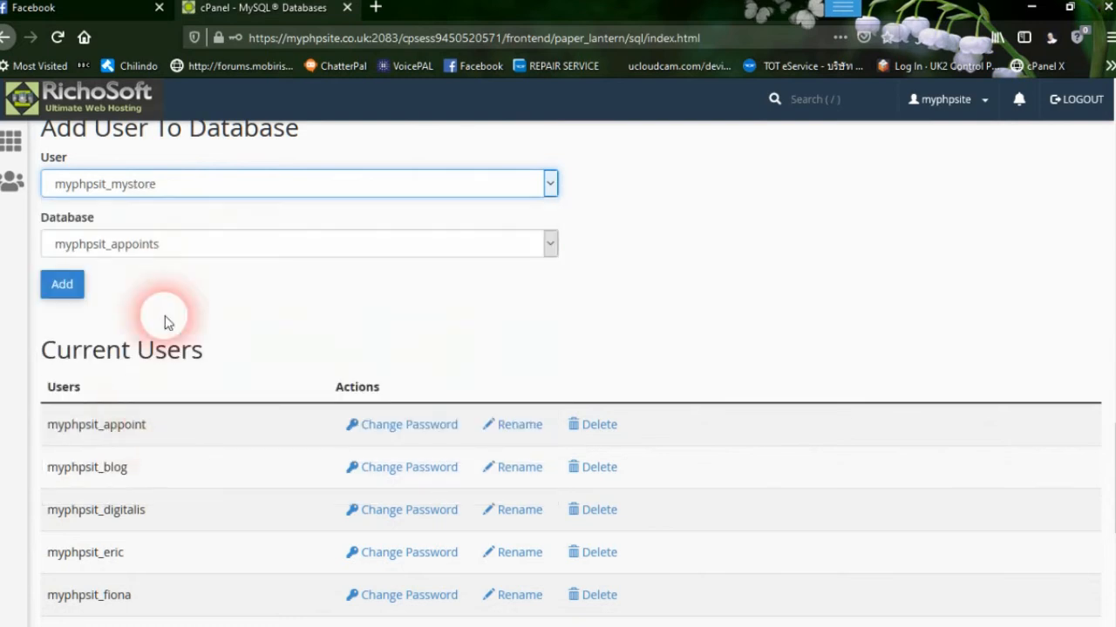
left_click(158, 243)
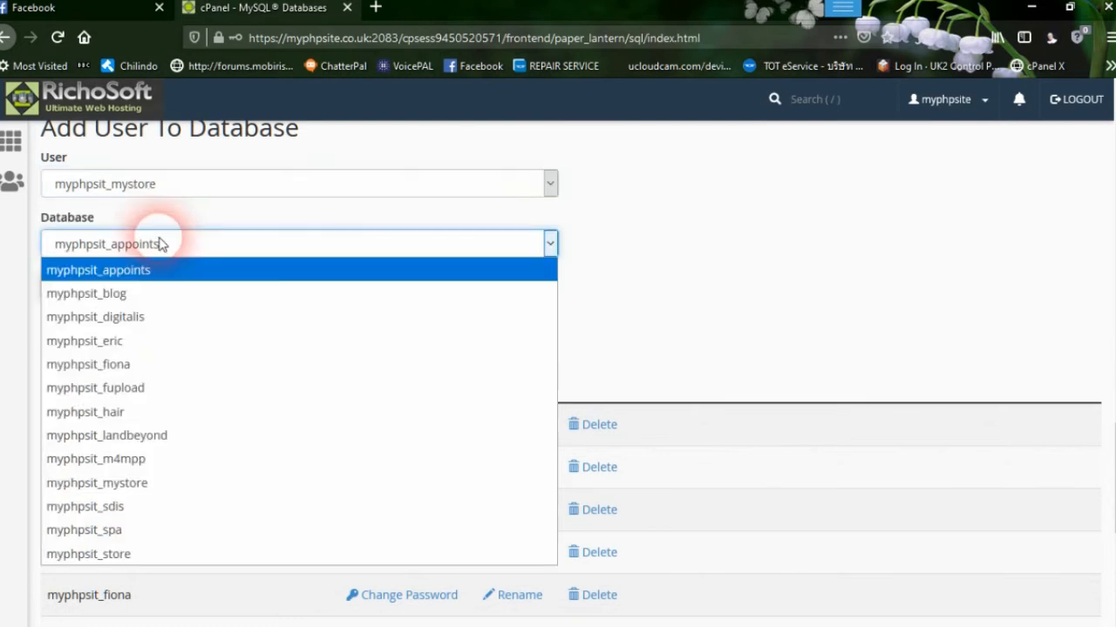
left_click(134, 485)
left_click(74, 293)
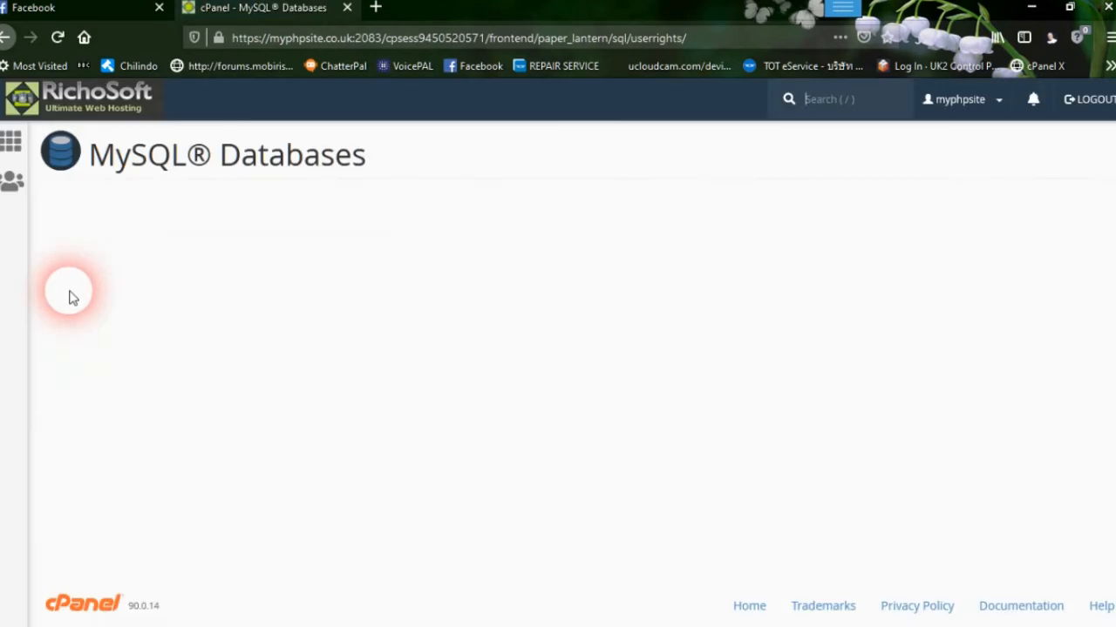
- Grant the user ALL PRIVILEGES on the database, then close the cPanel tab
left_click(52, 302)
scroll(169, 343, "down", 5)
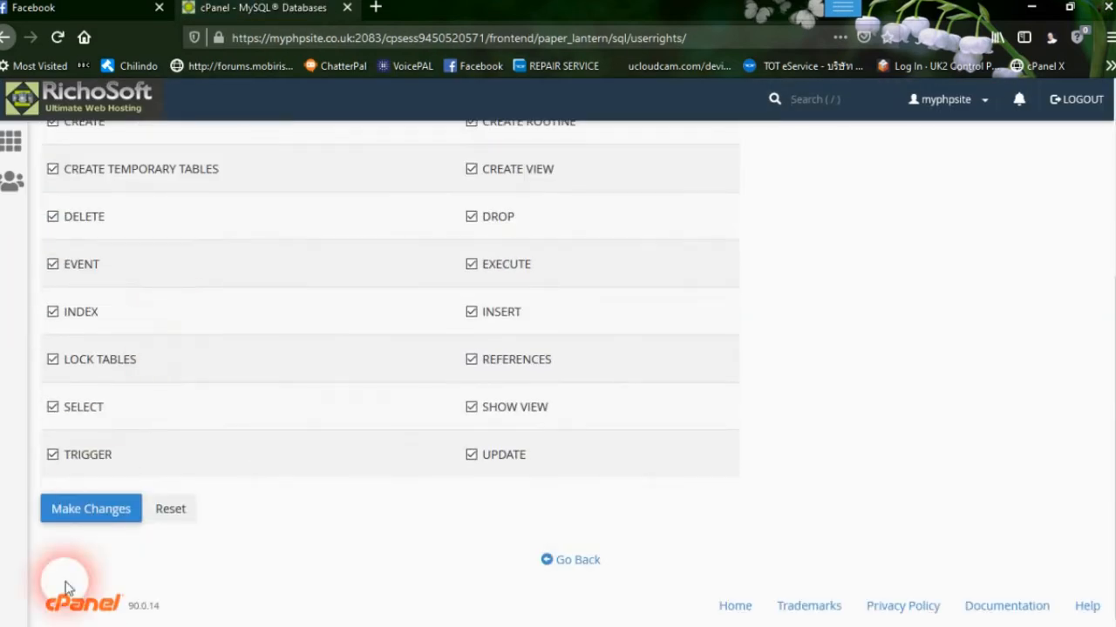
left_click(116, 510)
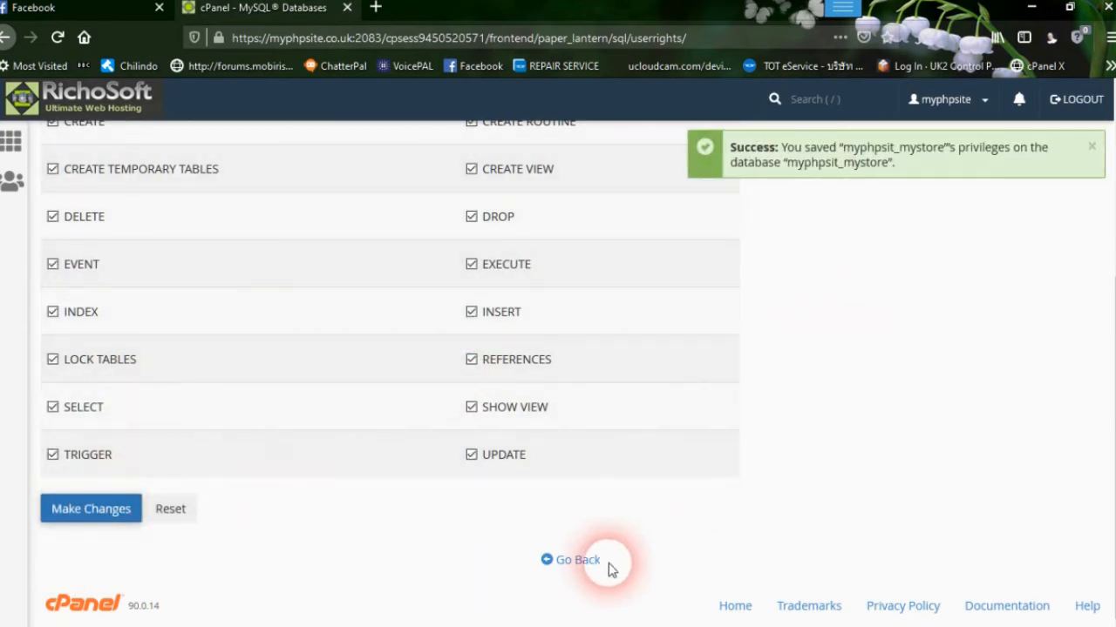
left_click(584, 561)
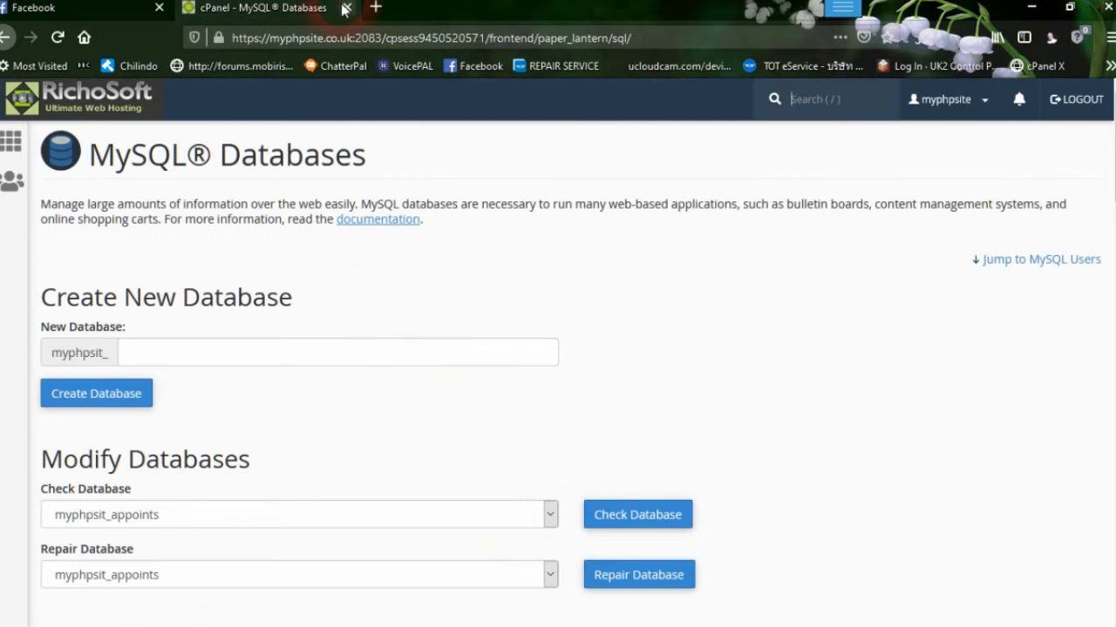
left_click(345, 8)
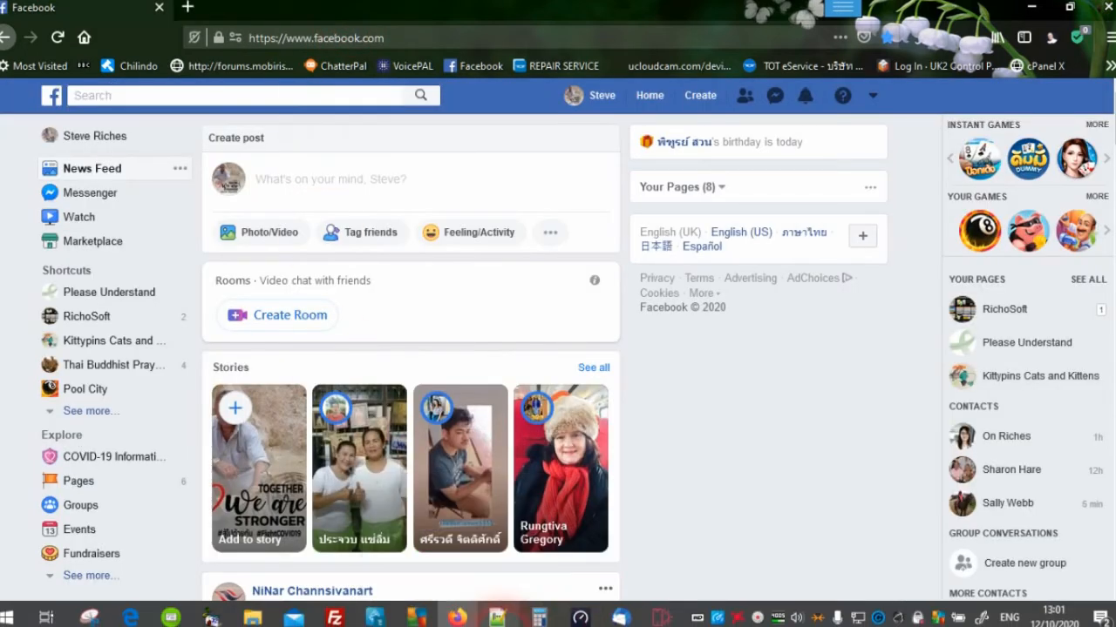
- Upload every file and folder from local projectfiles into the remote mystore folder
left_click(334, 617)
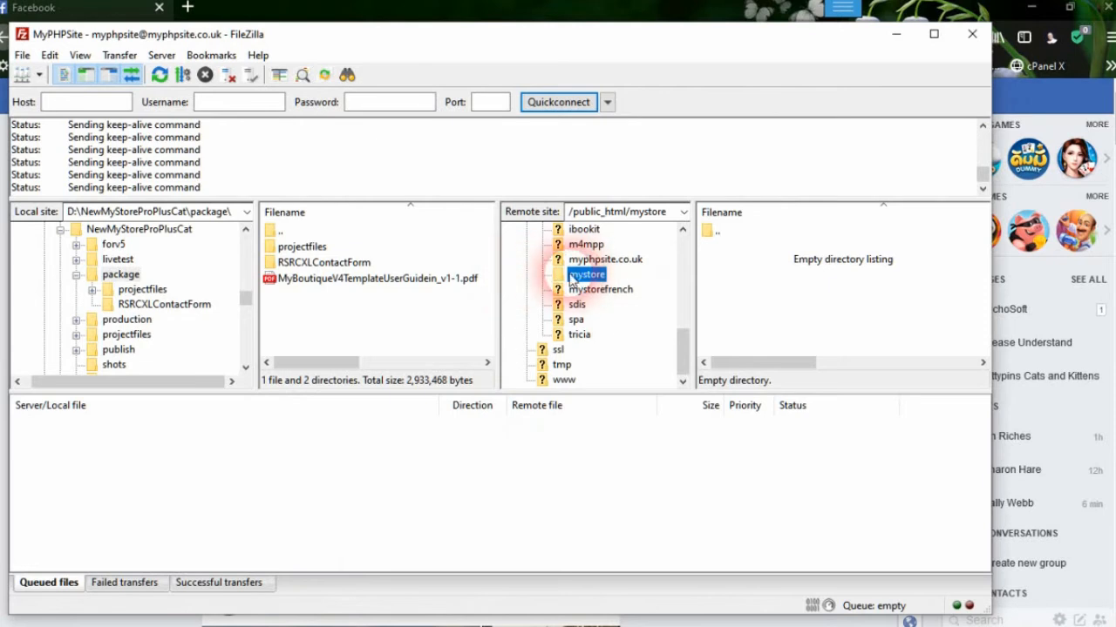
double_click(305, 248)
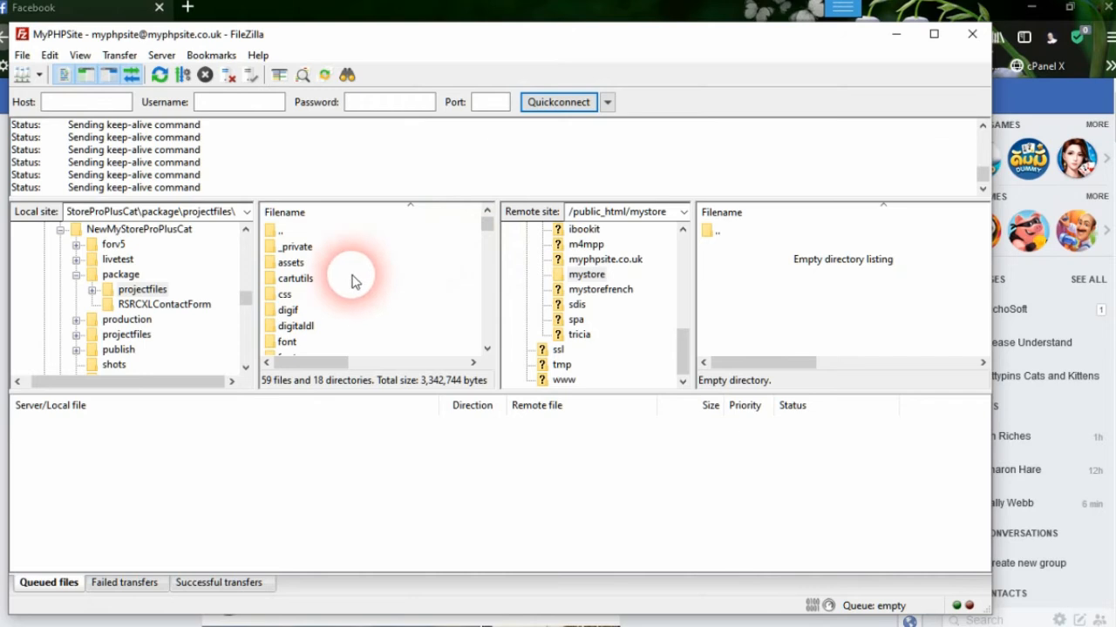
left_click(584, 276)
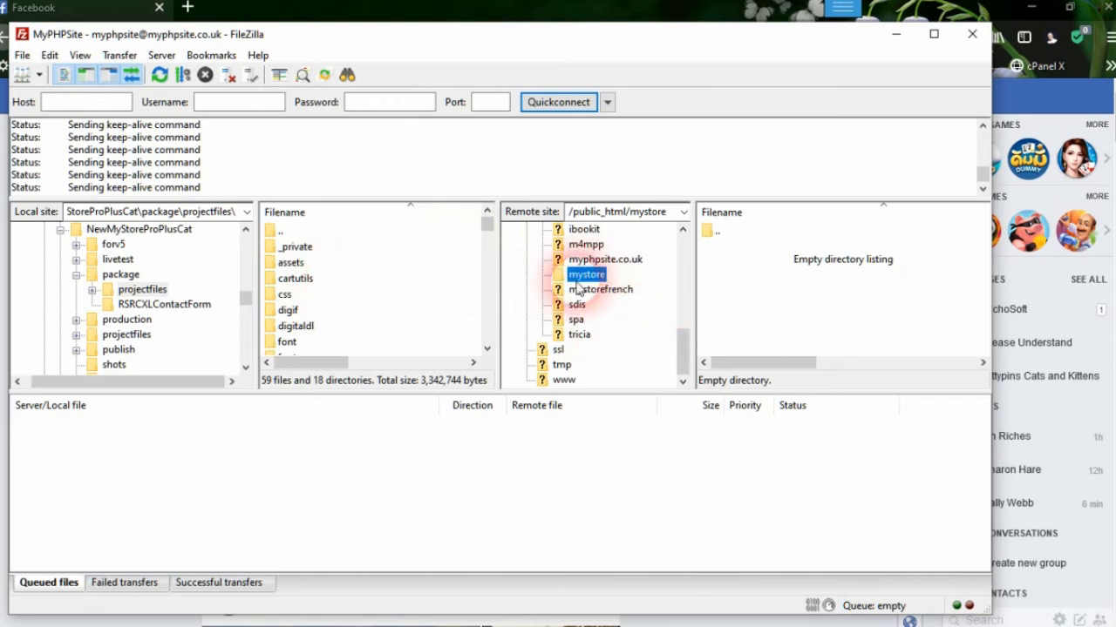
left_click(313, 251)
left_click_drag(486, 221, 473, 356)
left_click(305, 343, "shift")
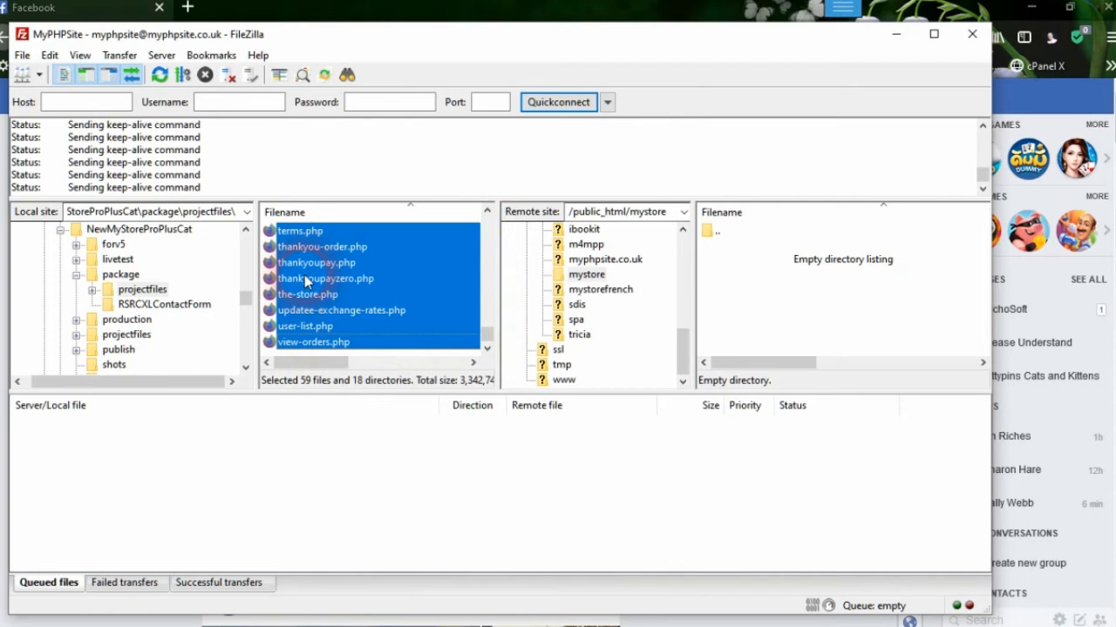
left_click_drag(728, 300, 773, 316)
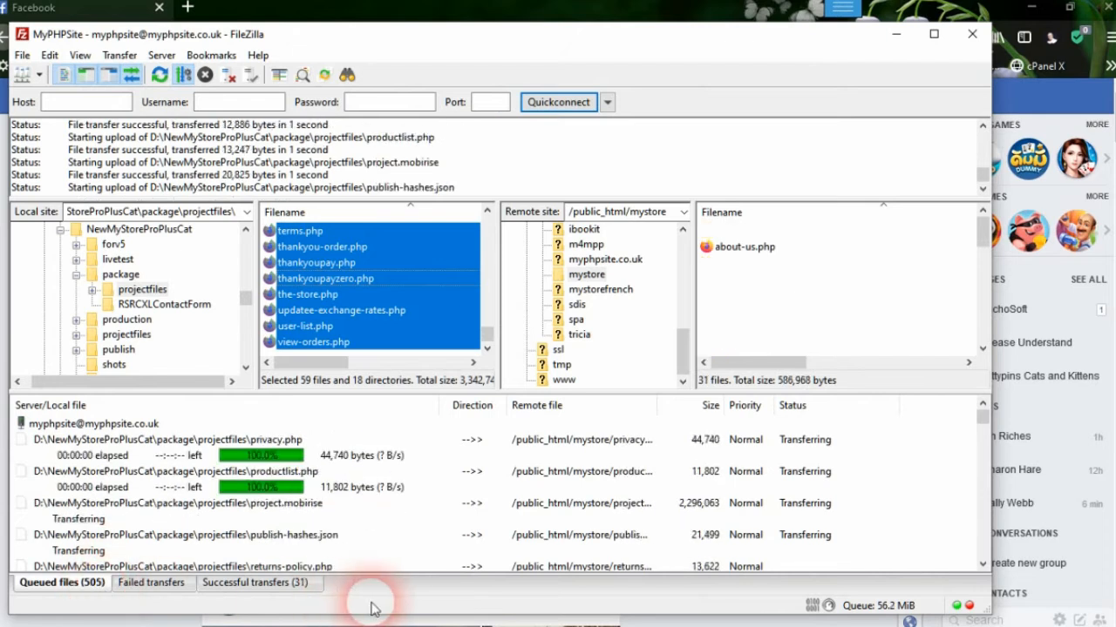
- Check the uploaded files in remote mystore and minimize FileZilla
mouse_move(619, 618)
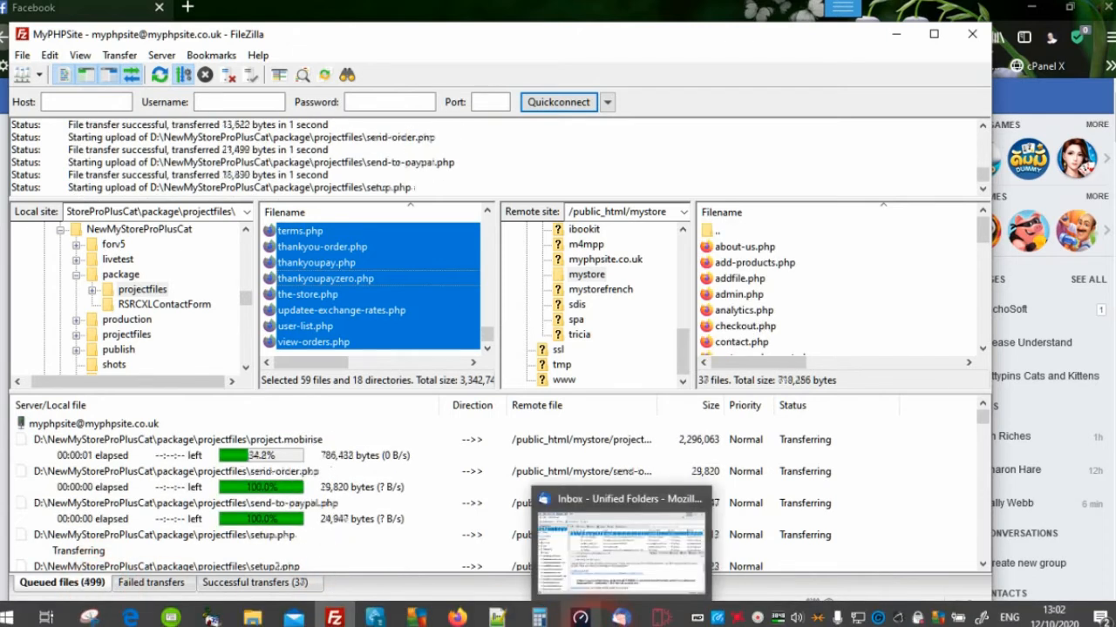
right_click(759, 619)
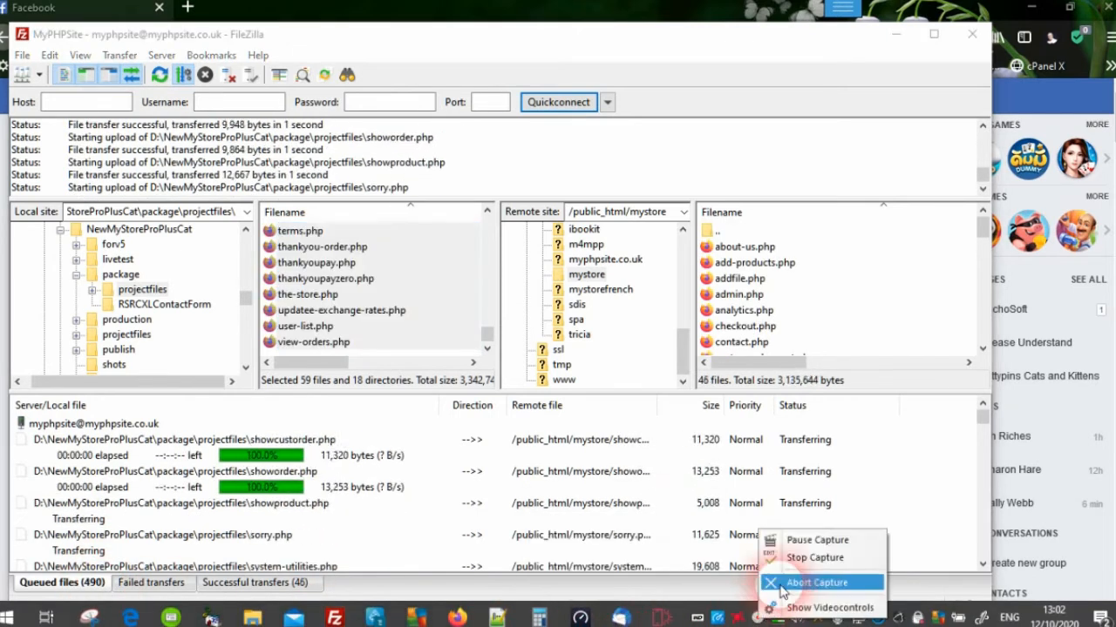
left_click(807, 540)
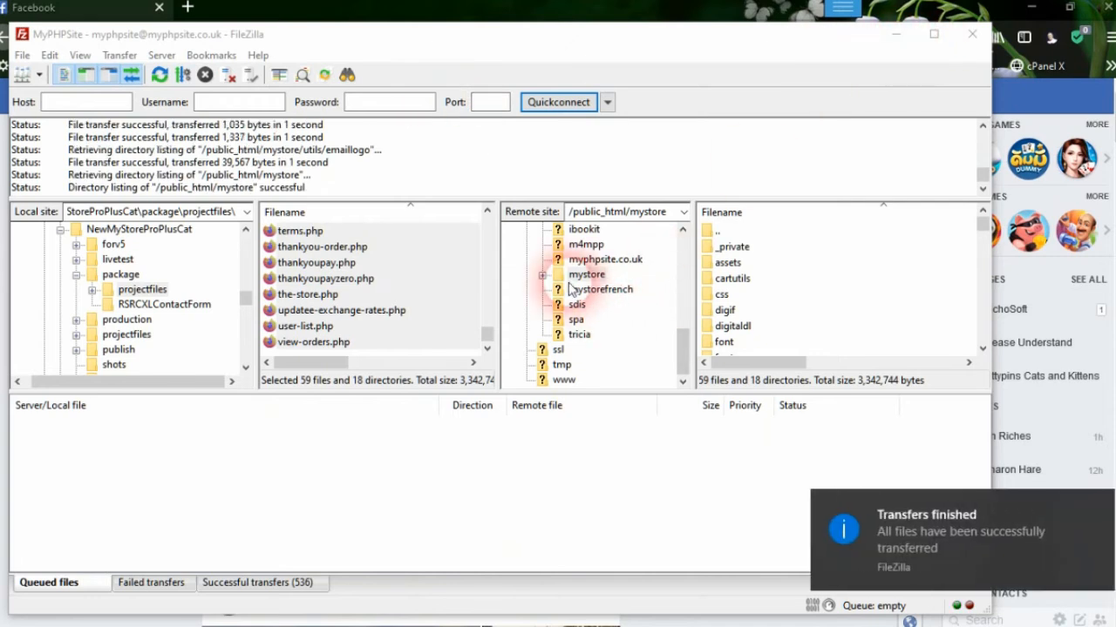
left_click(541, 278)
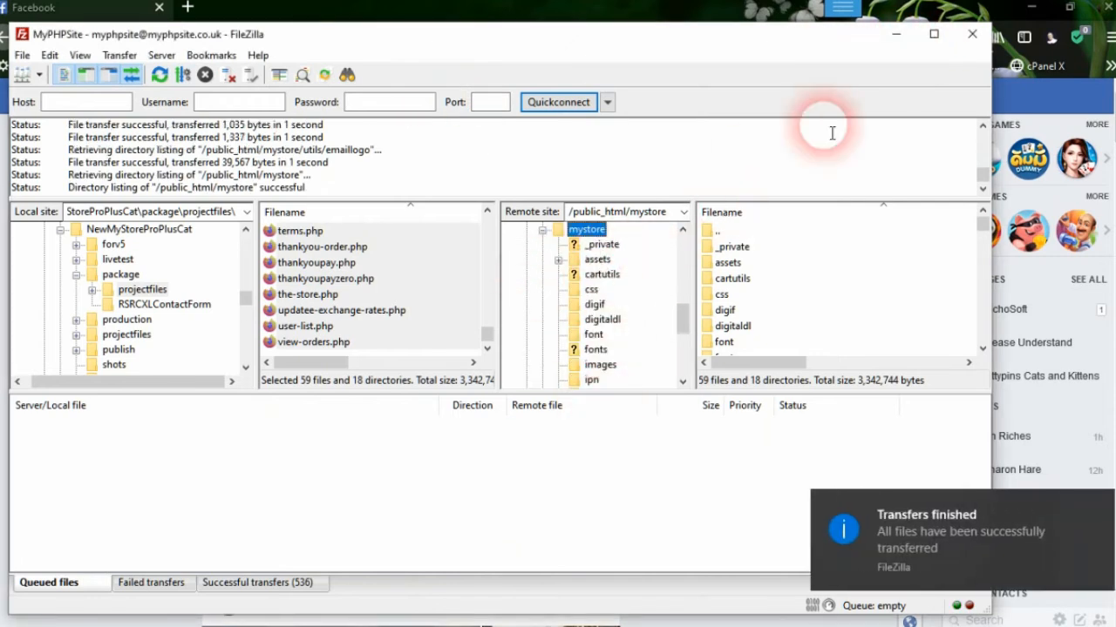
left_click(896, 34)
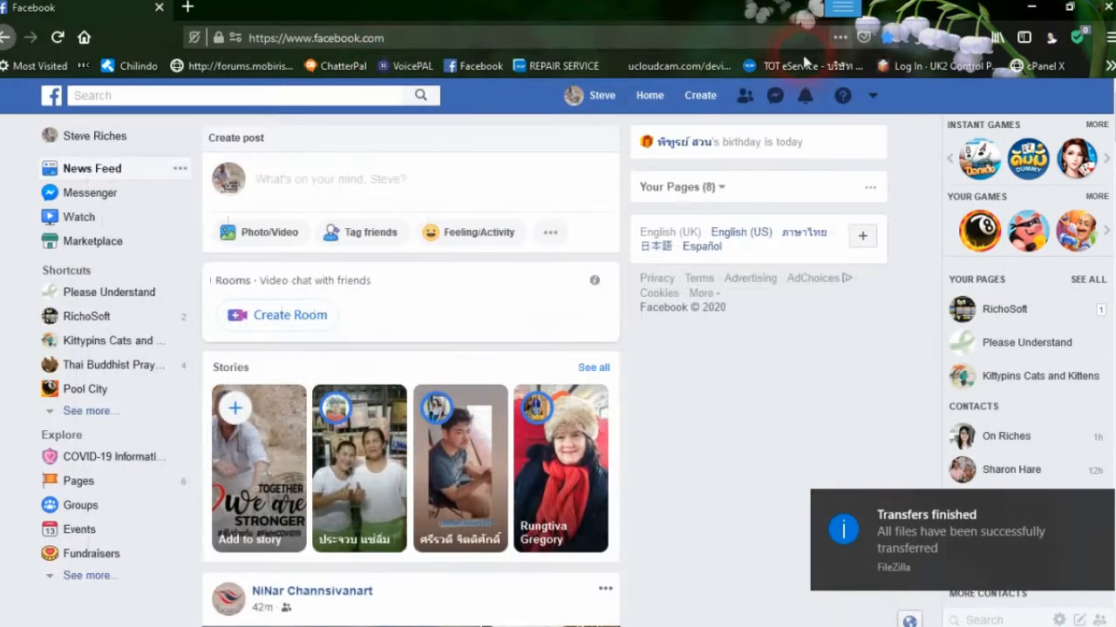
left_click(189, 7)
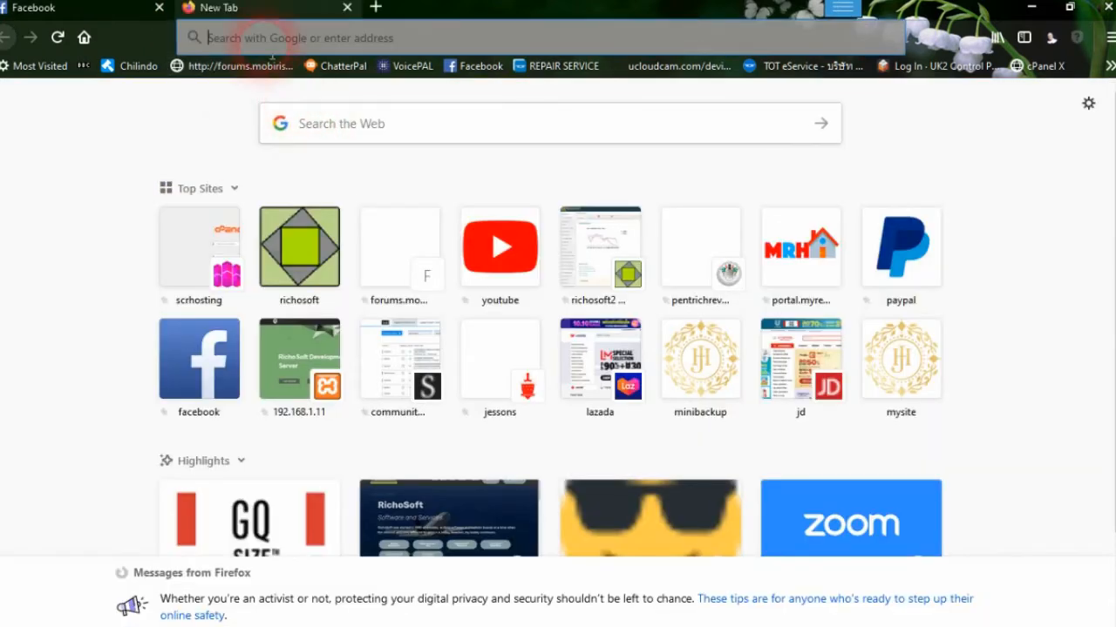
left_click(261, 38)
type("https:")
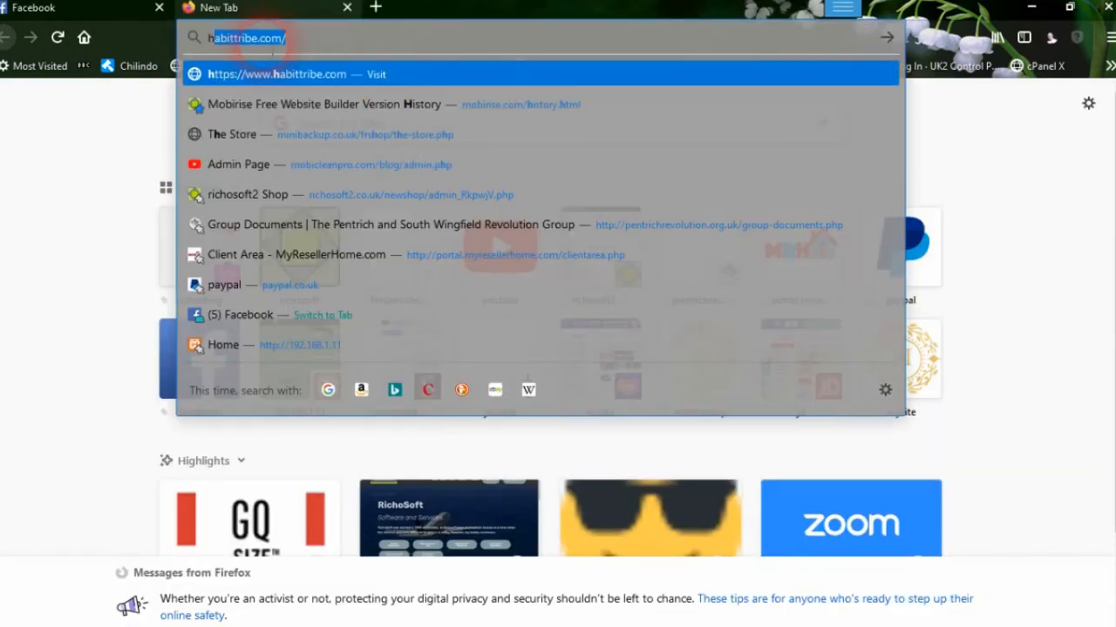
type("/")
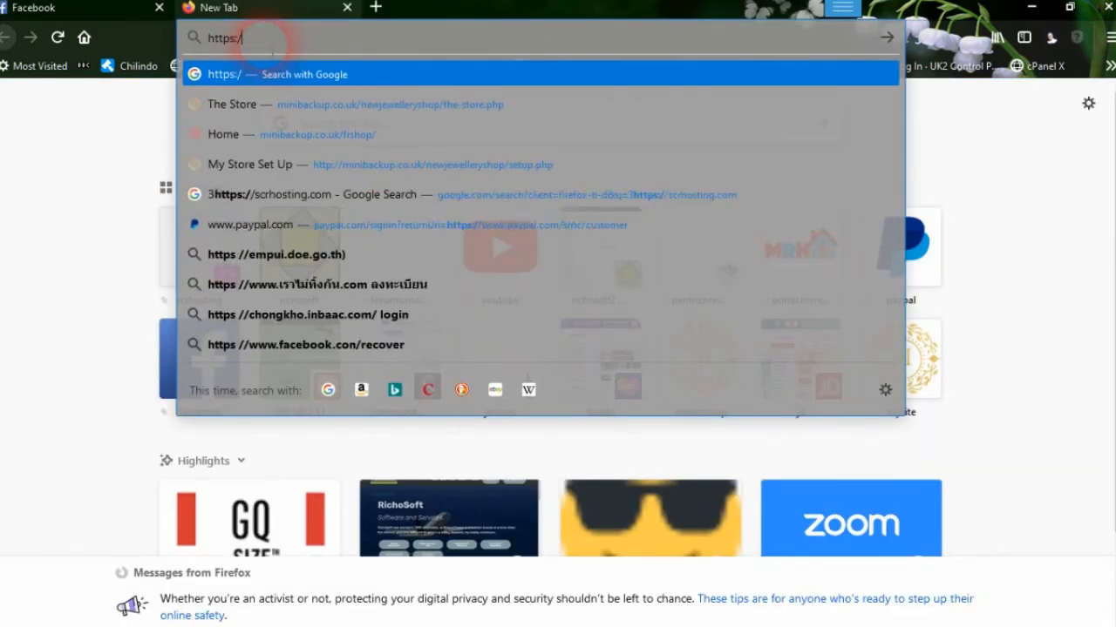
type("/myphpsite.co.")
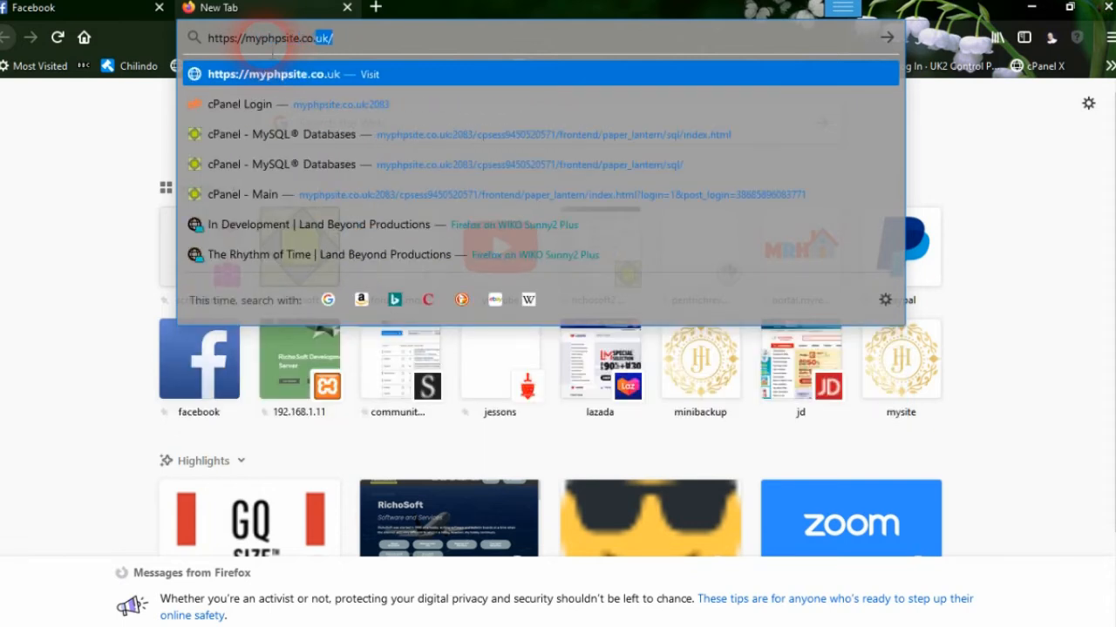
type("uk/")
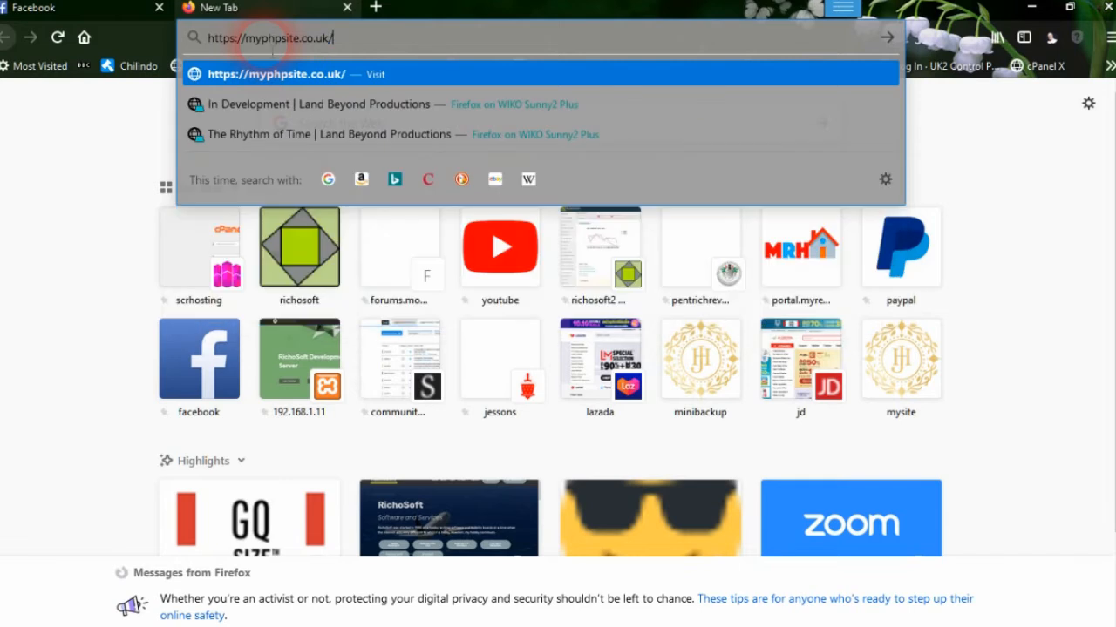
type("mystore/setup.php")
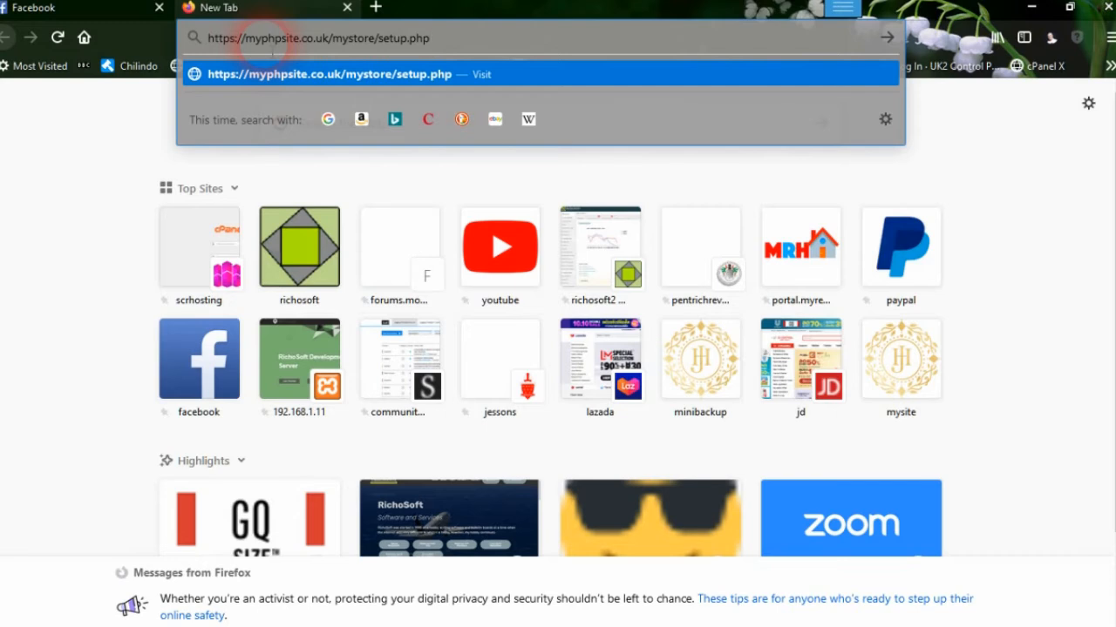
key("Return")
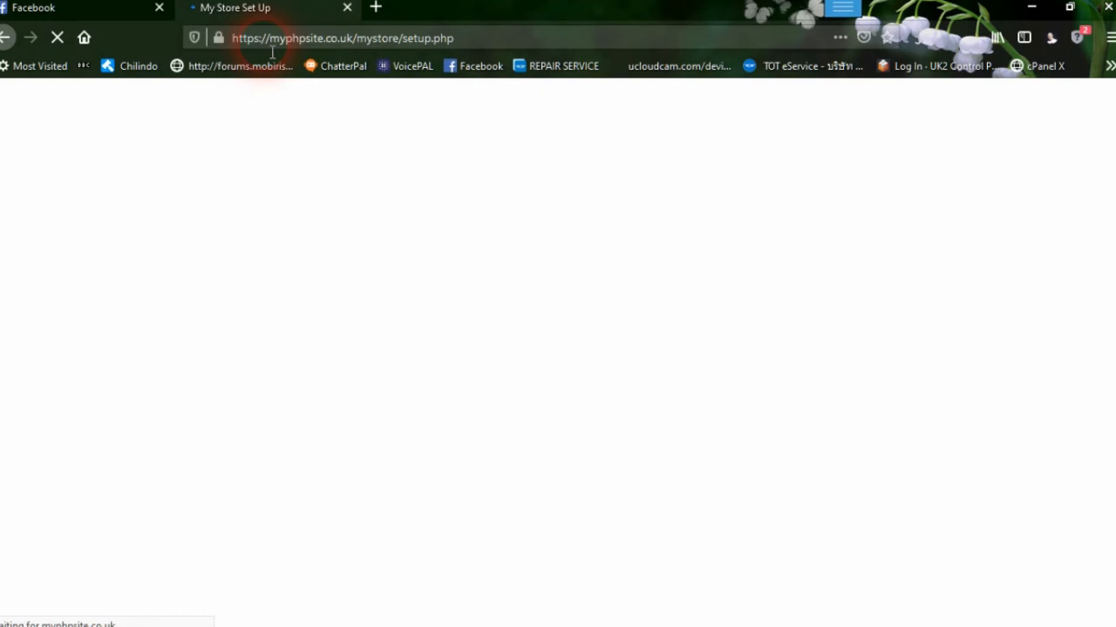
- Paste in the registration code, submit it, and continue to the System Settings form
mouse_move(735, 610)
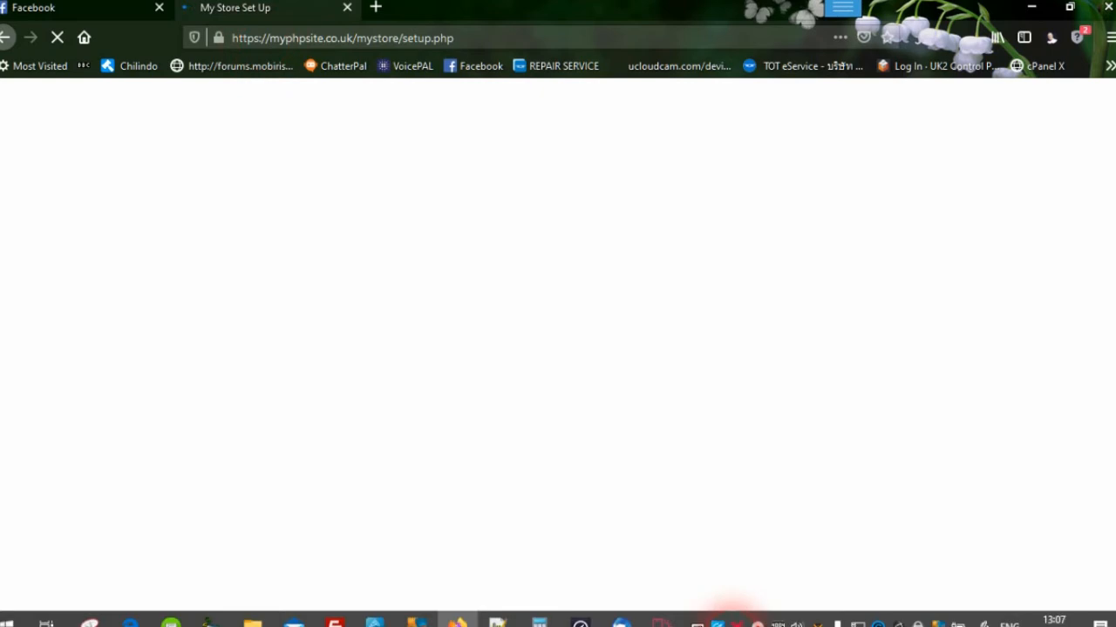
right_click(757, 618)
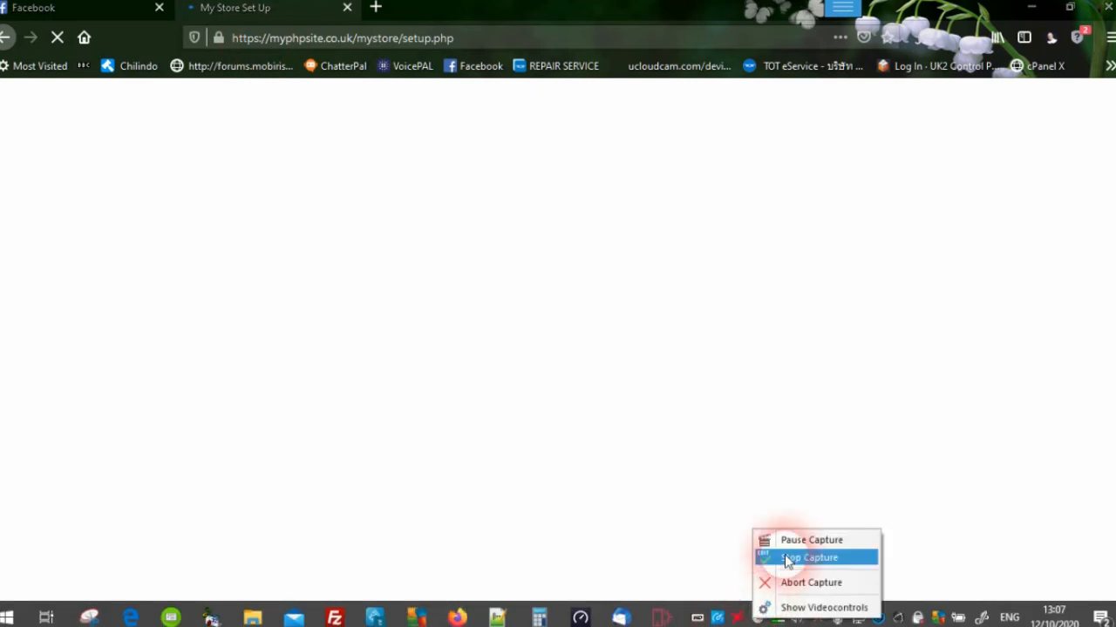
left_click(809, 558)
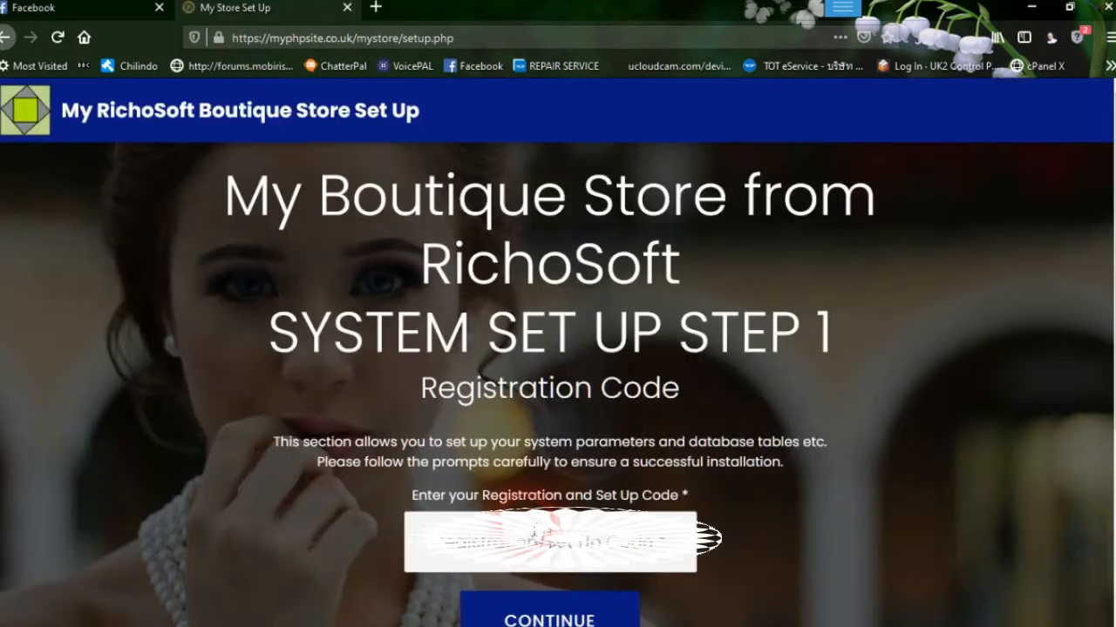
right_click(541, 541)
left_click(577, 426)
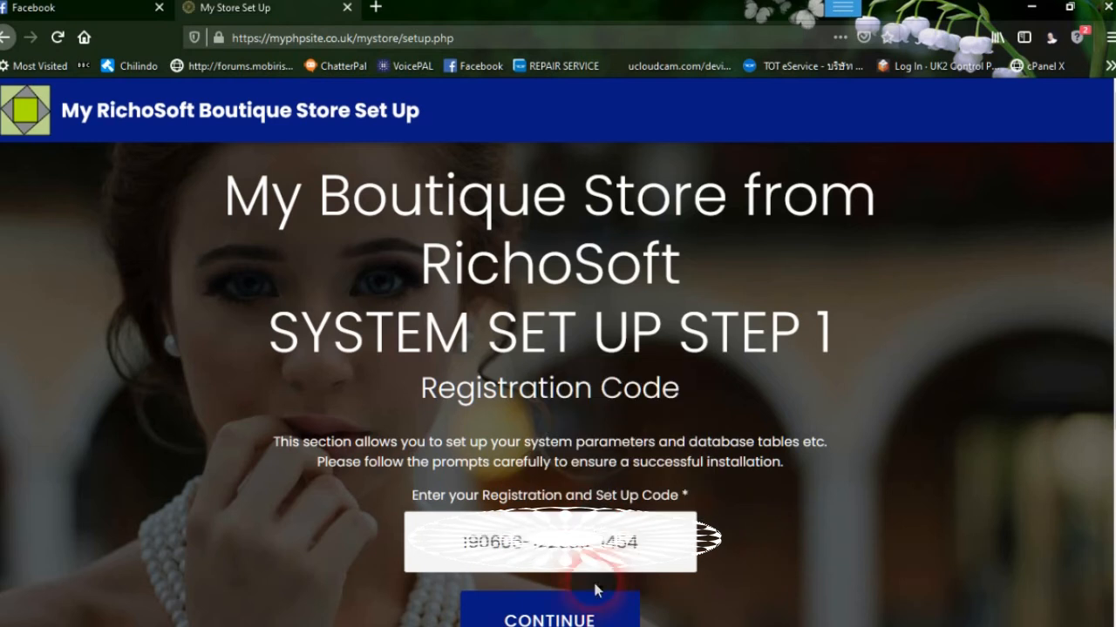
left_click(576, 615)
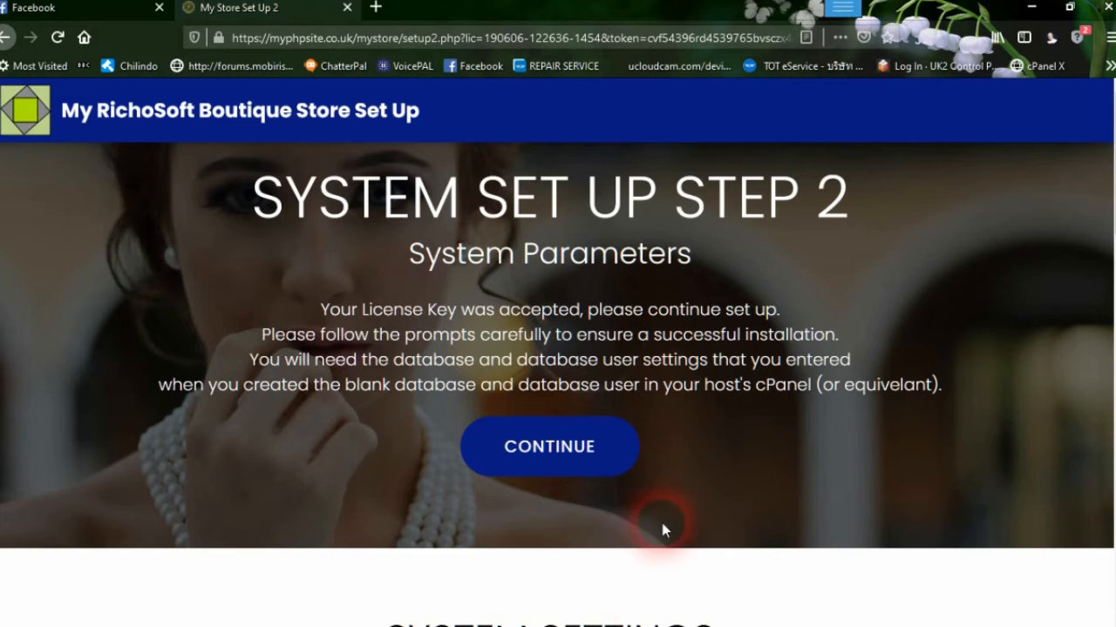
left_click(549, 448)
- Fill Site URL with the store's base address copied from the address bar
left_click(397, 314)
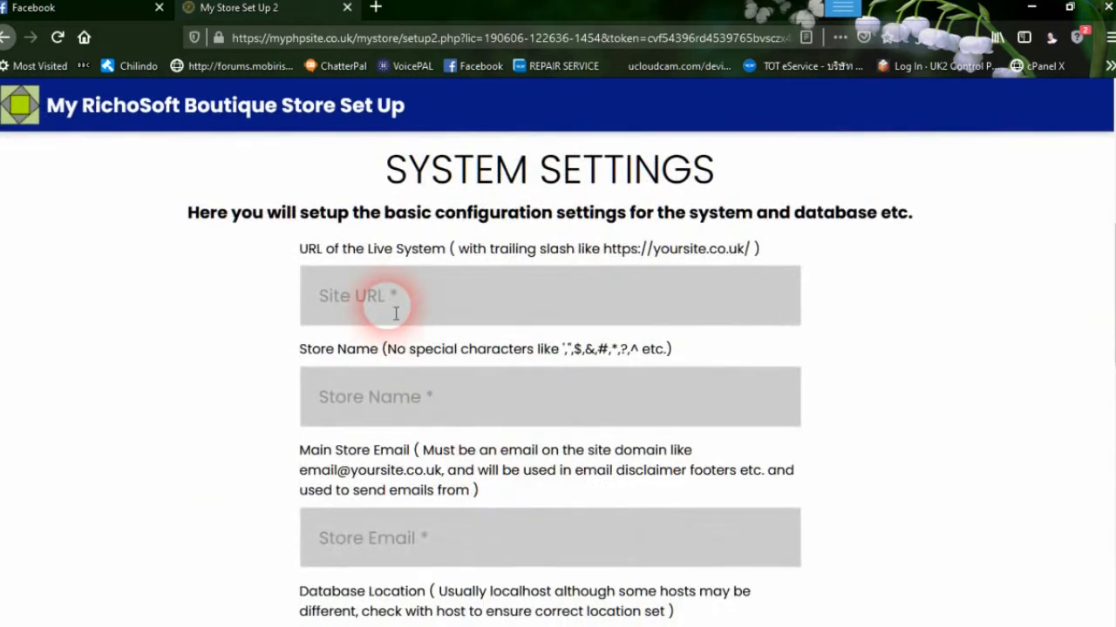
left_click(234, 38)
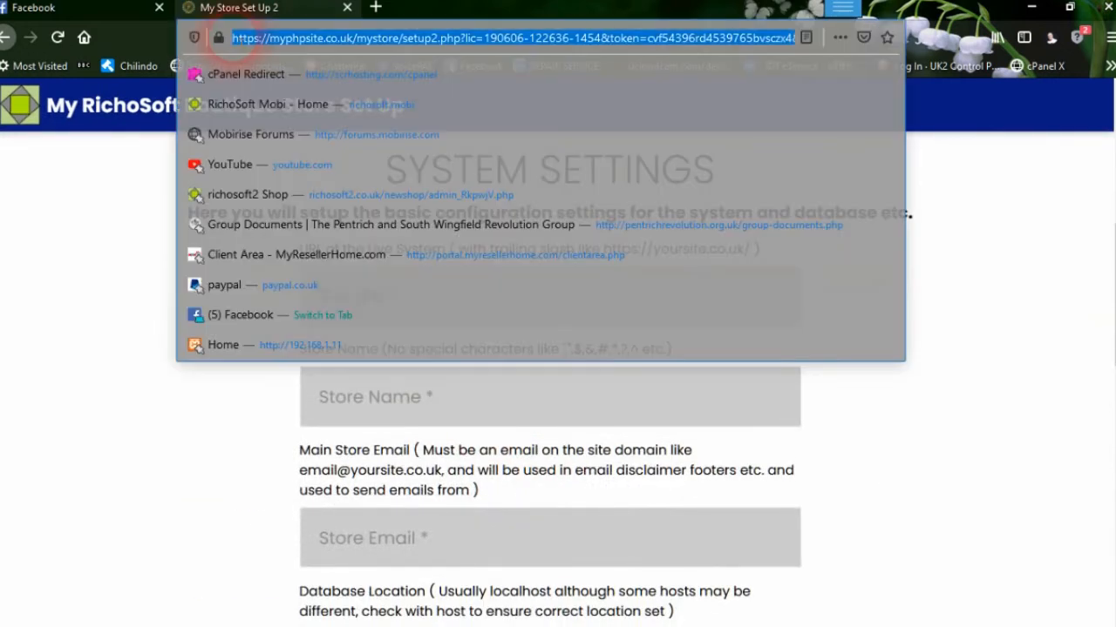
left_click_drag(234, 38, 399, 40)
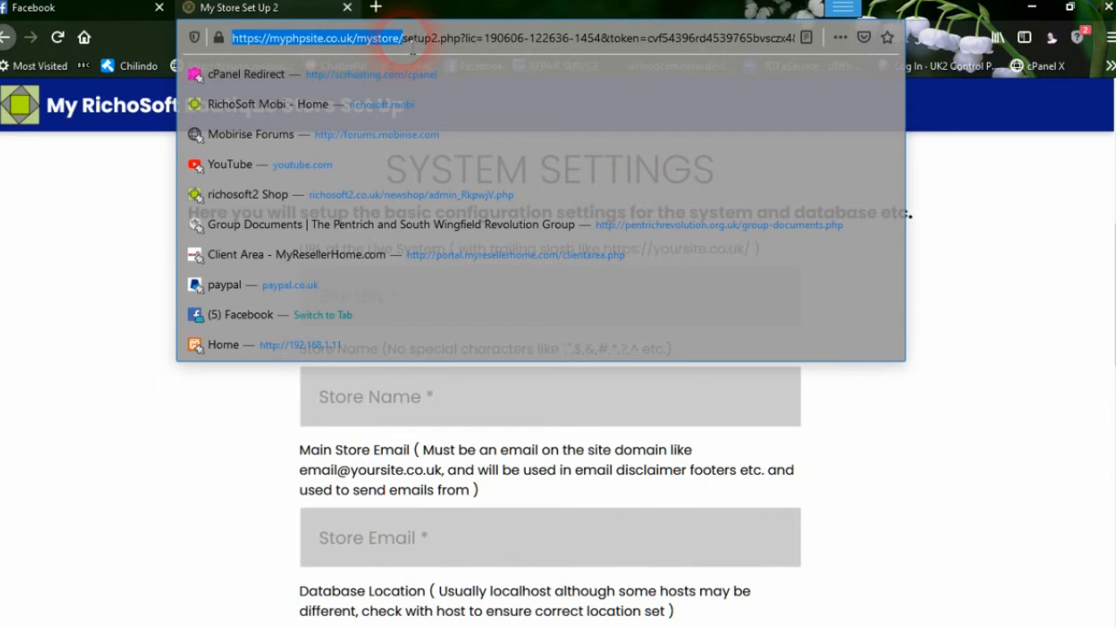
right_click(409, 38)
left_click(458, 93)
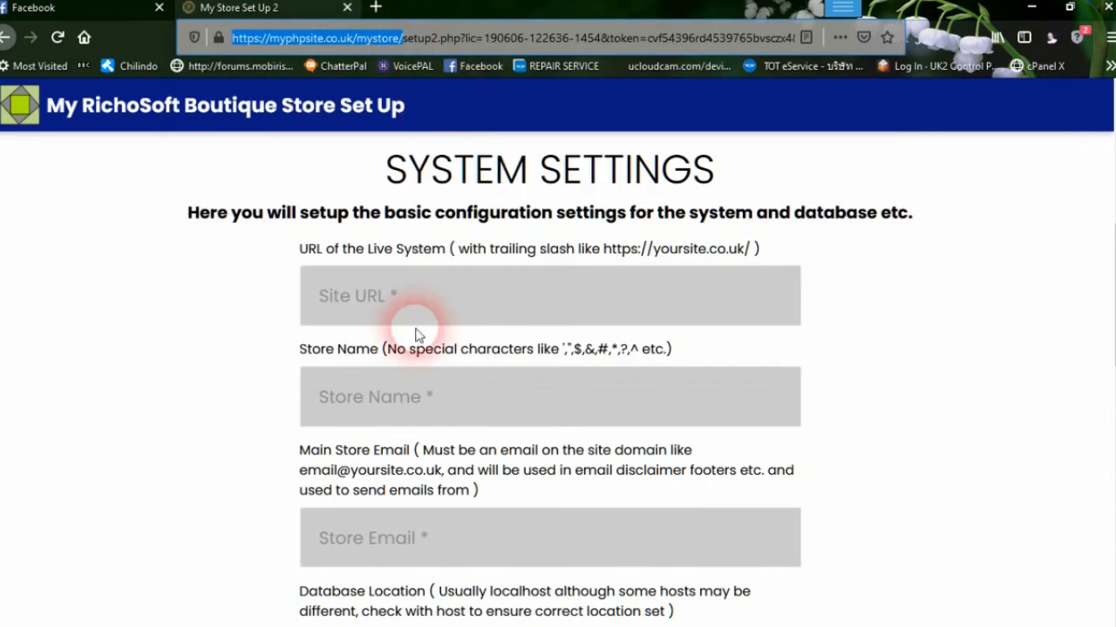
left_click(415, 312)
right_click(372, 305)
left_click(474, 375)
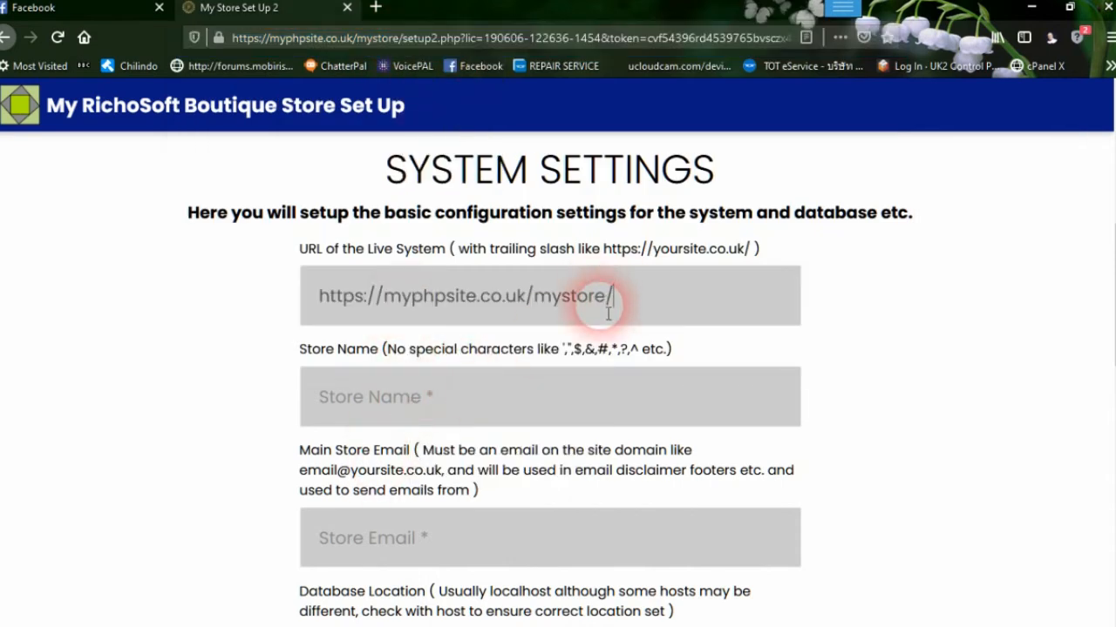
- Enter the Store Name as 'My Jewellry Store', fixing the capital J and stray e
left_click(456, 406)
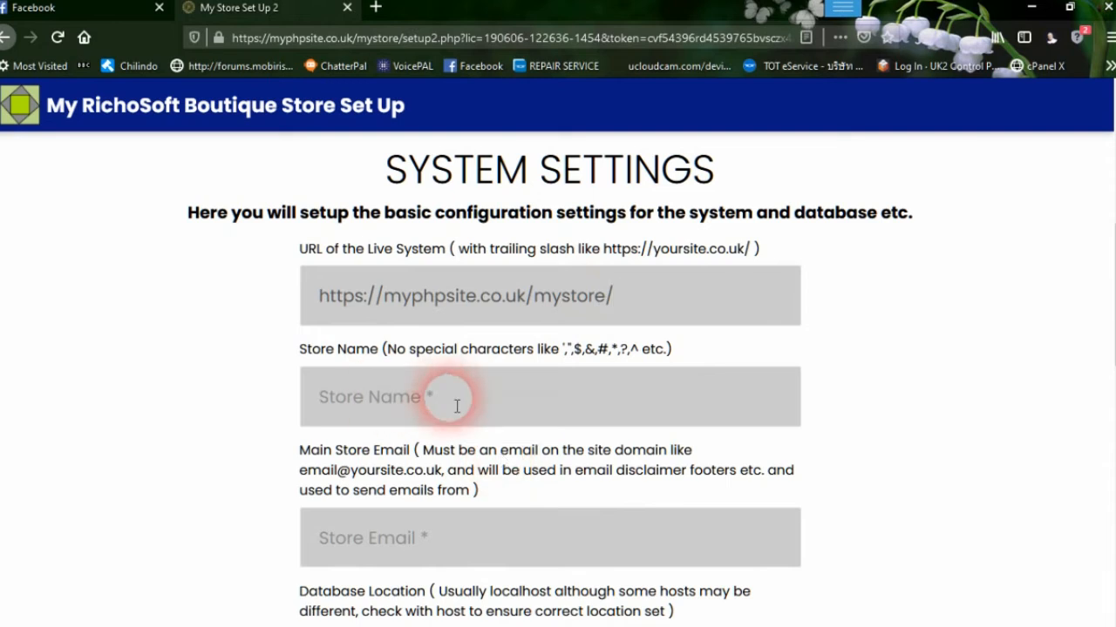
type("My ")
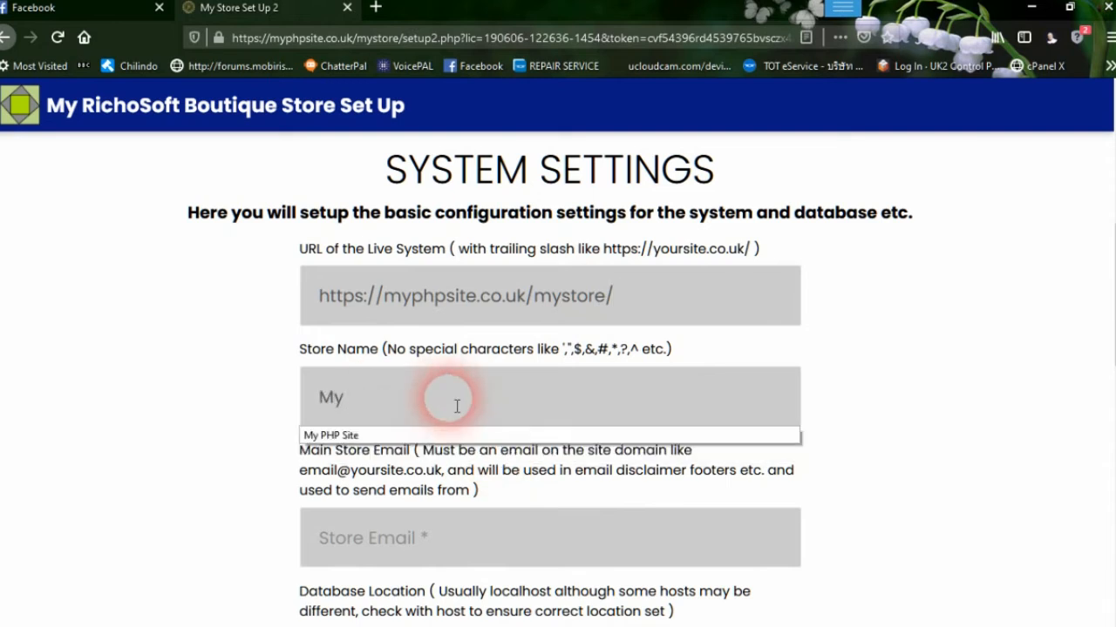
type("jewellry Store")
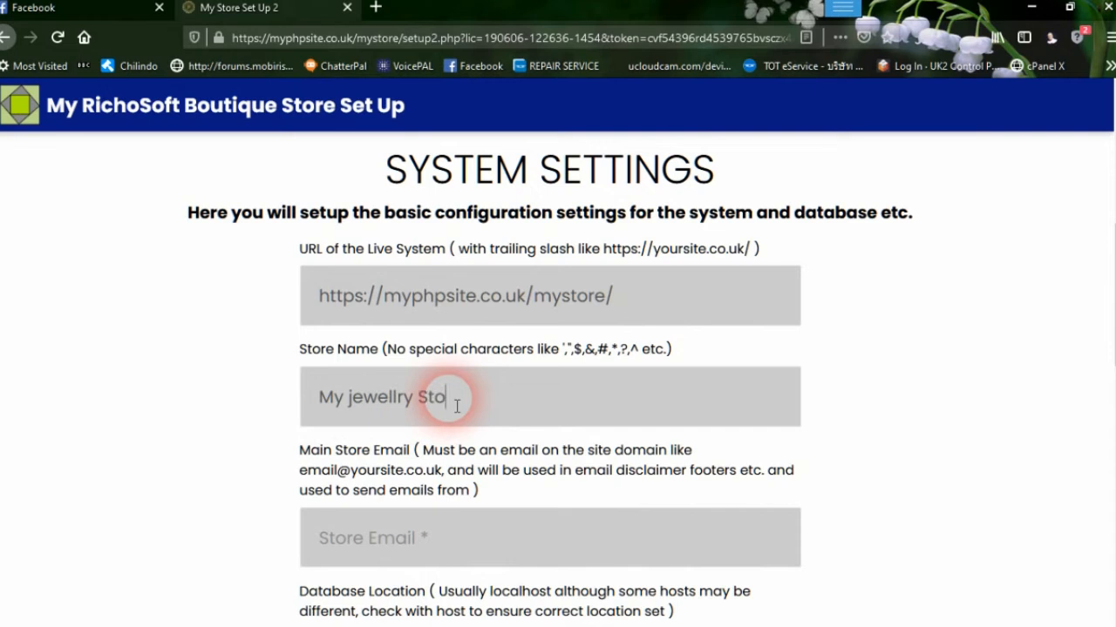
left_click(406, 403)
type("e")
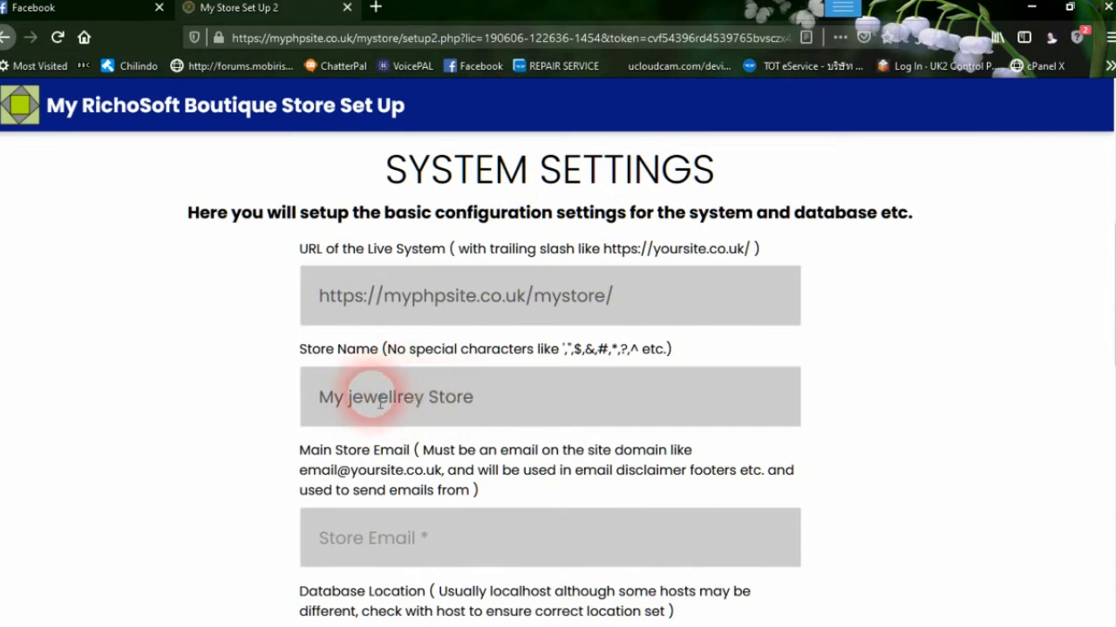
left_click(362, 404)
key("BackSpace")
type("J")
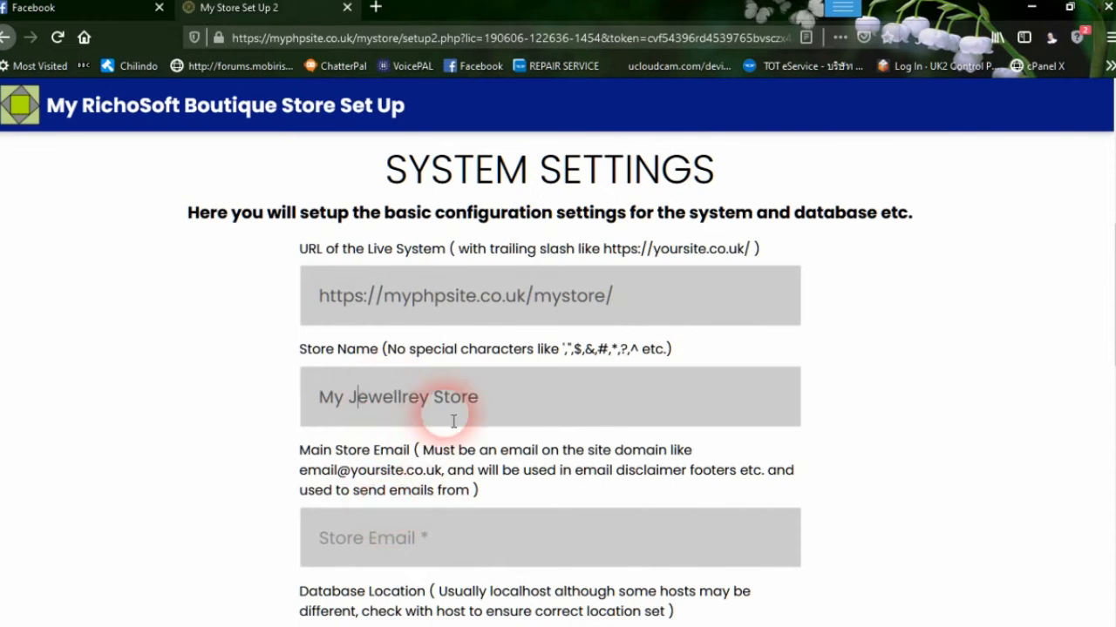
left_click(428, 409)
key("BackSpace")
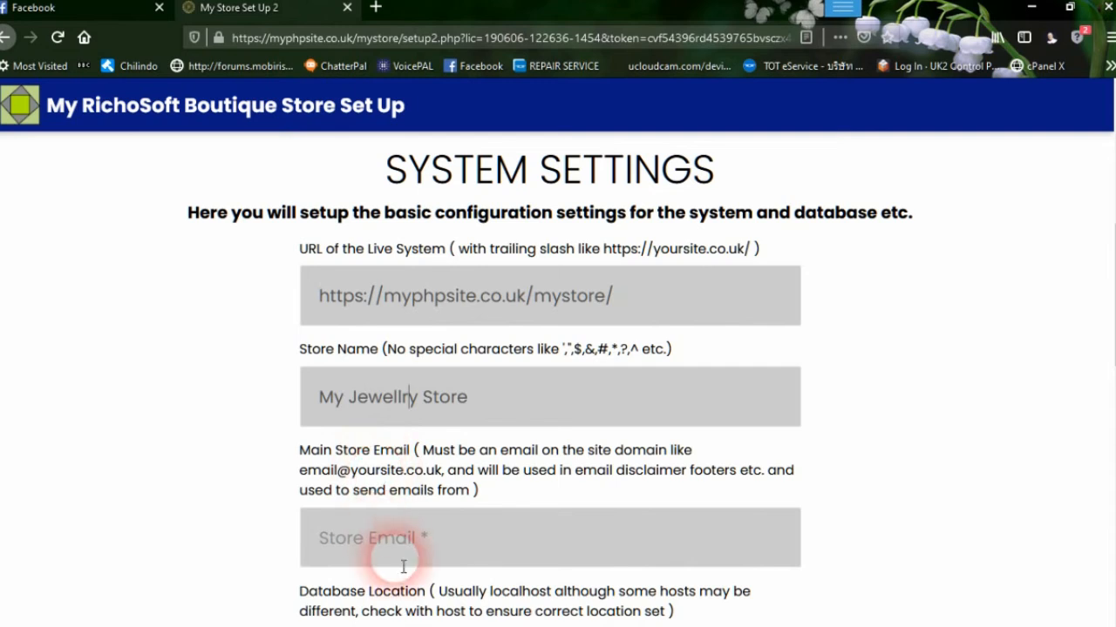
- Enter the site's info address as the Main Store Email
scroll(465, 473, "down", 2)
left_click(445, 380)
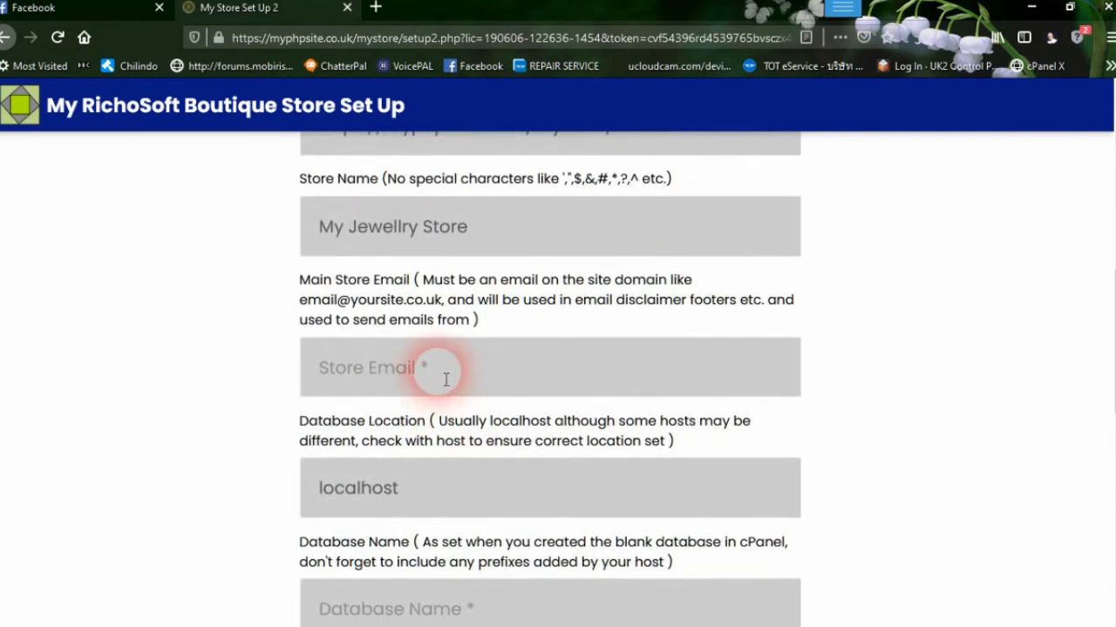
left_click(445, 380)
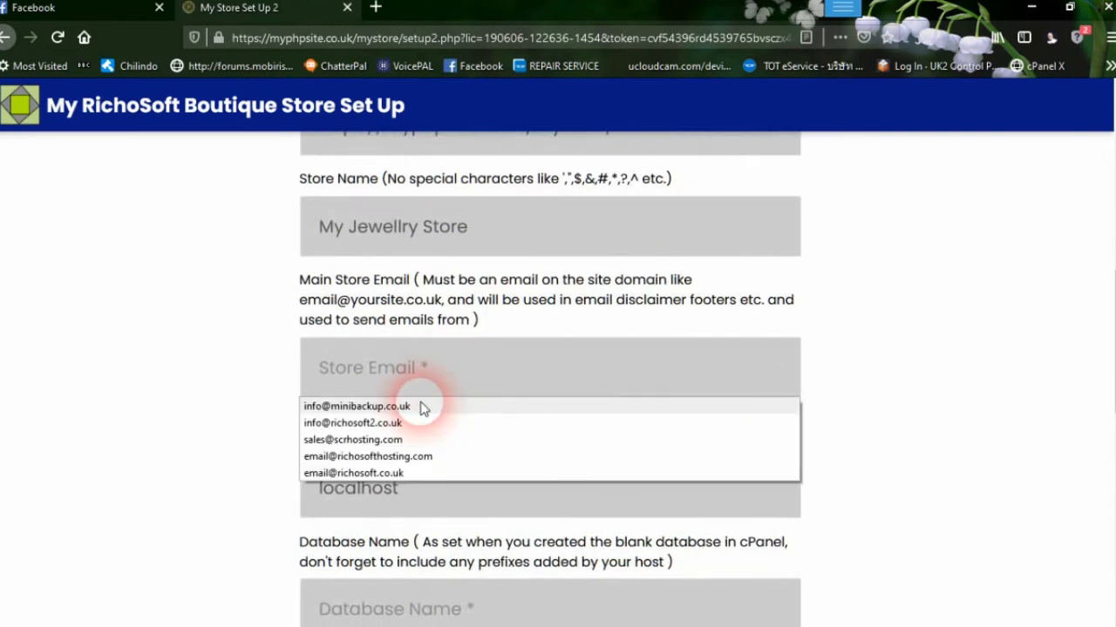
left_click(443, 360)
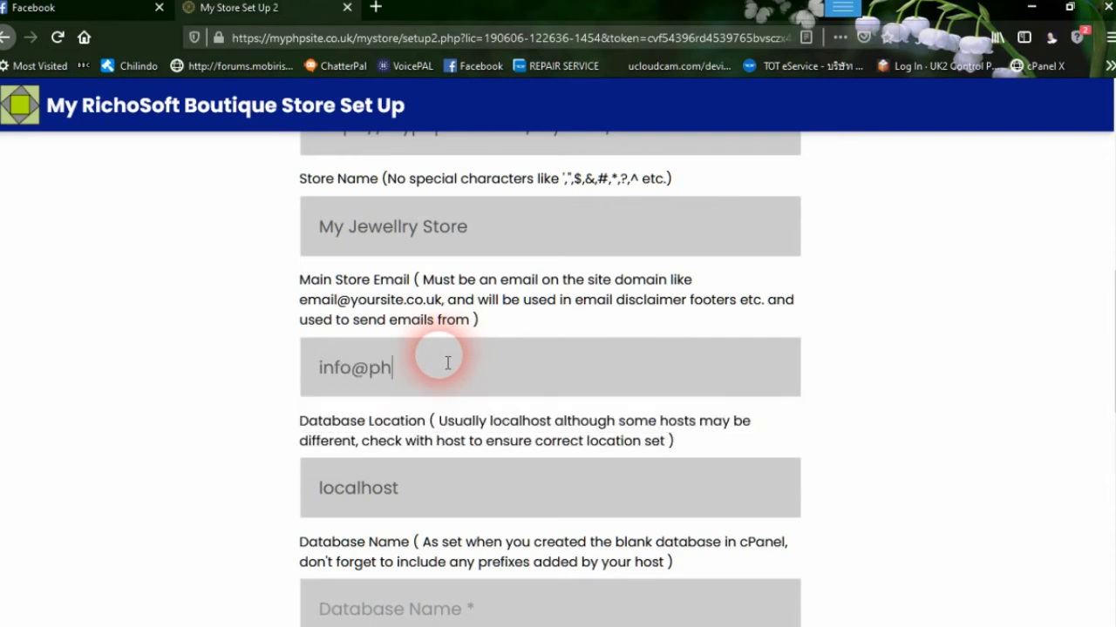
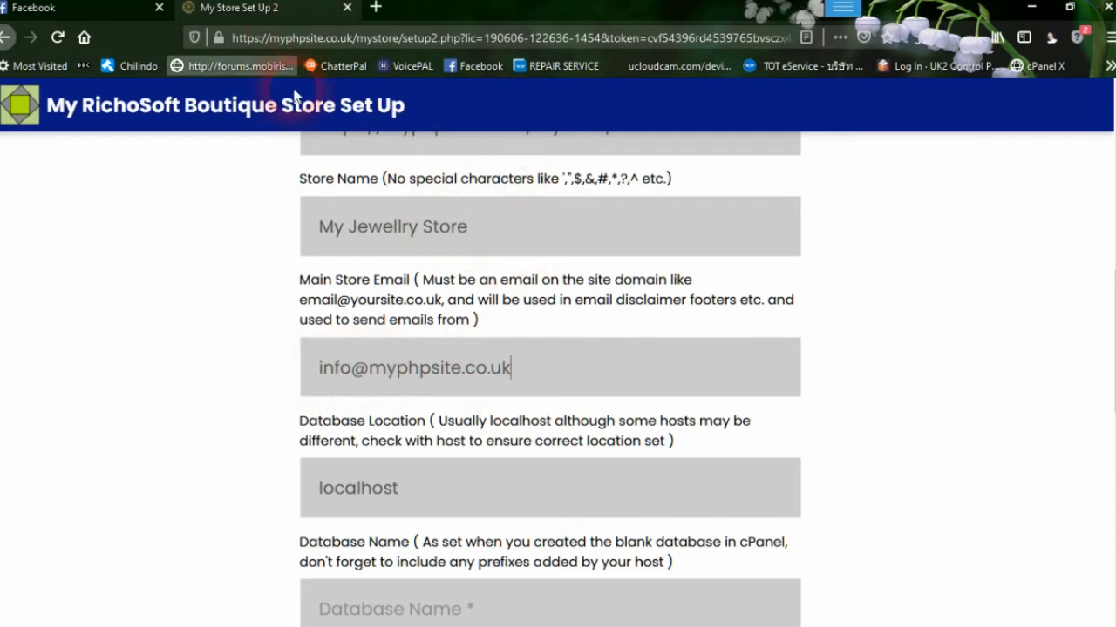
scroll(528, 463, "down", 3)
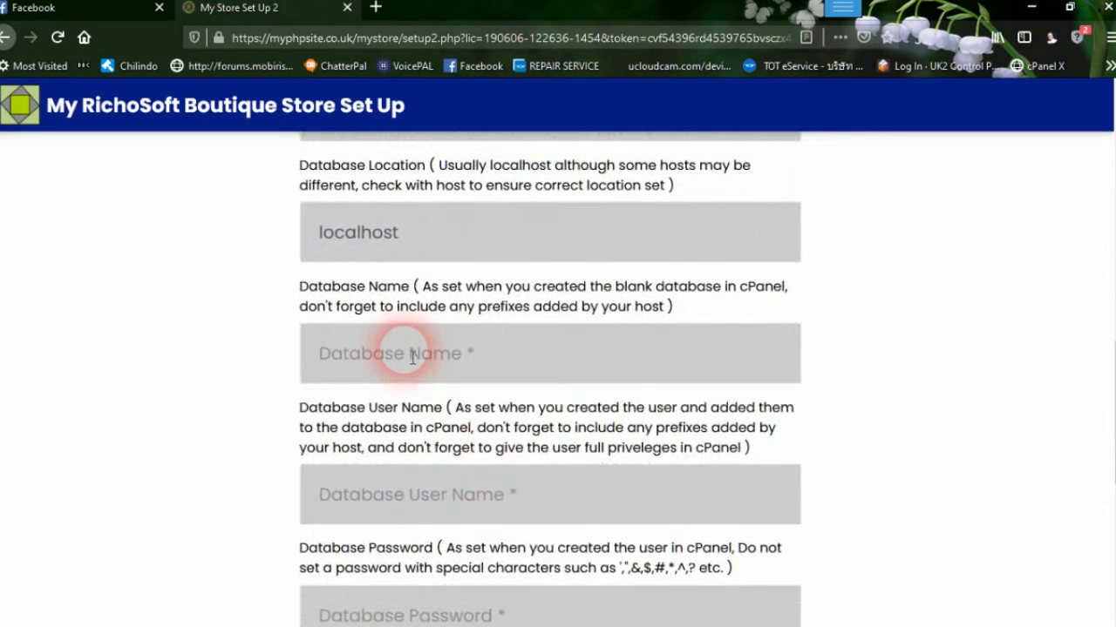
- Set both Database Name and Database User Name to myphpsit_mystore
type("my")
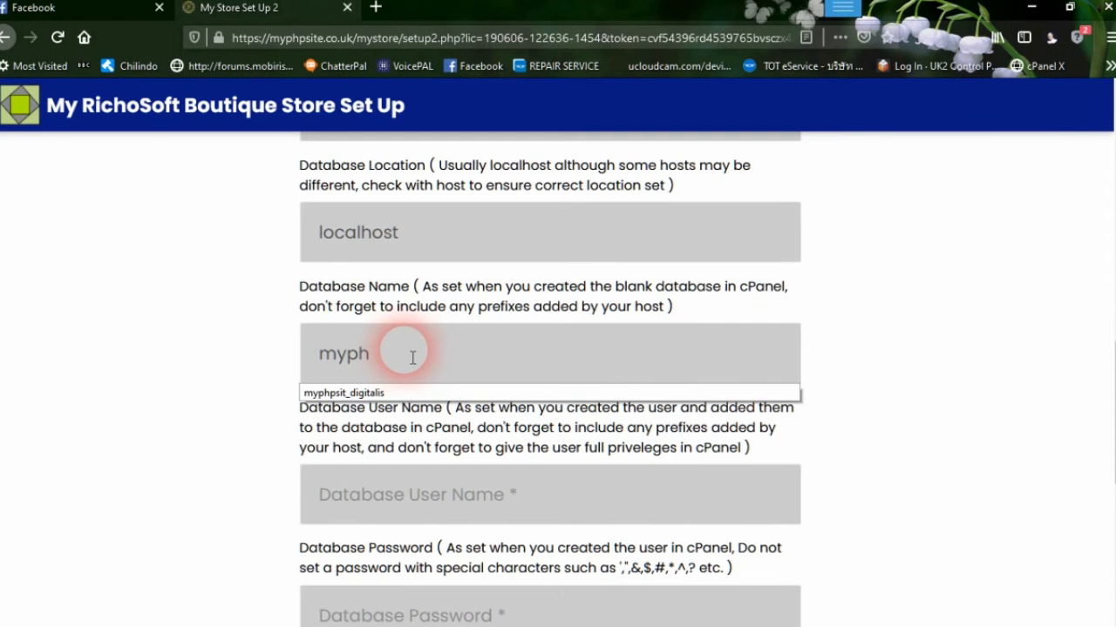
type("ph")
left_click(347, 393)
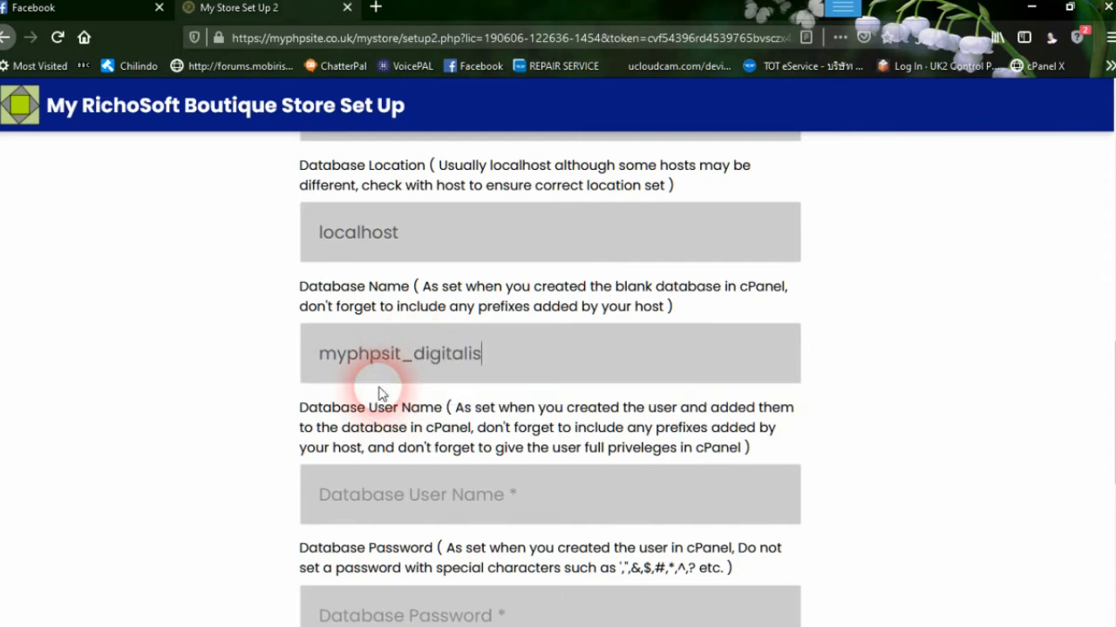
double_click(426, 357)
type("my")
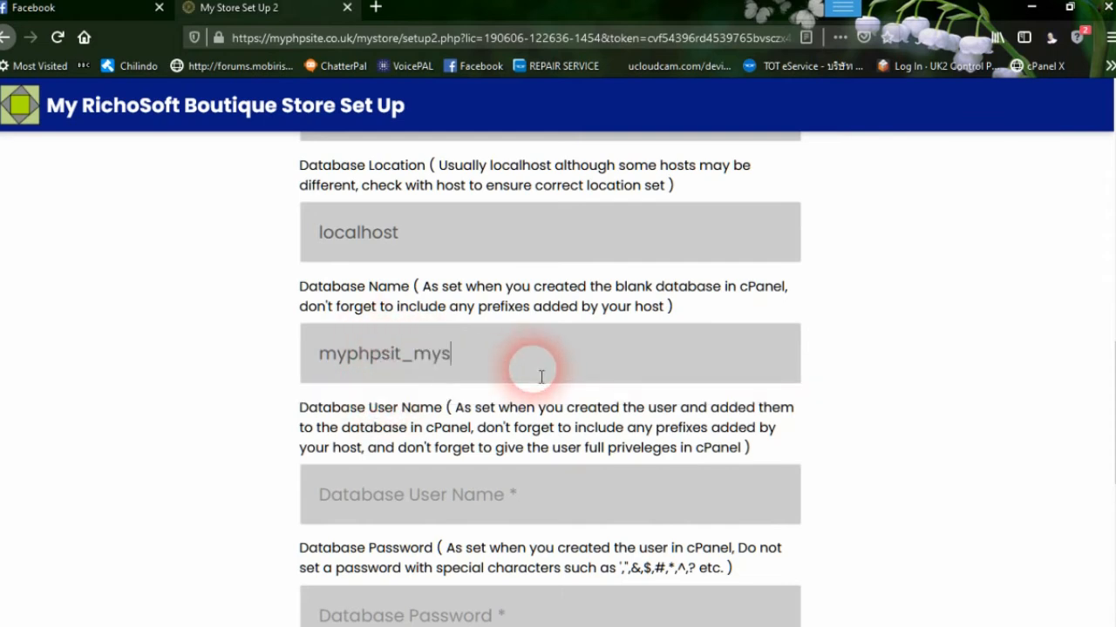
left_click_drag(540, 376, 301, 358)
right_click(447, 367)
left_click(498, 423)
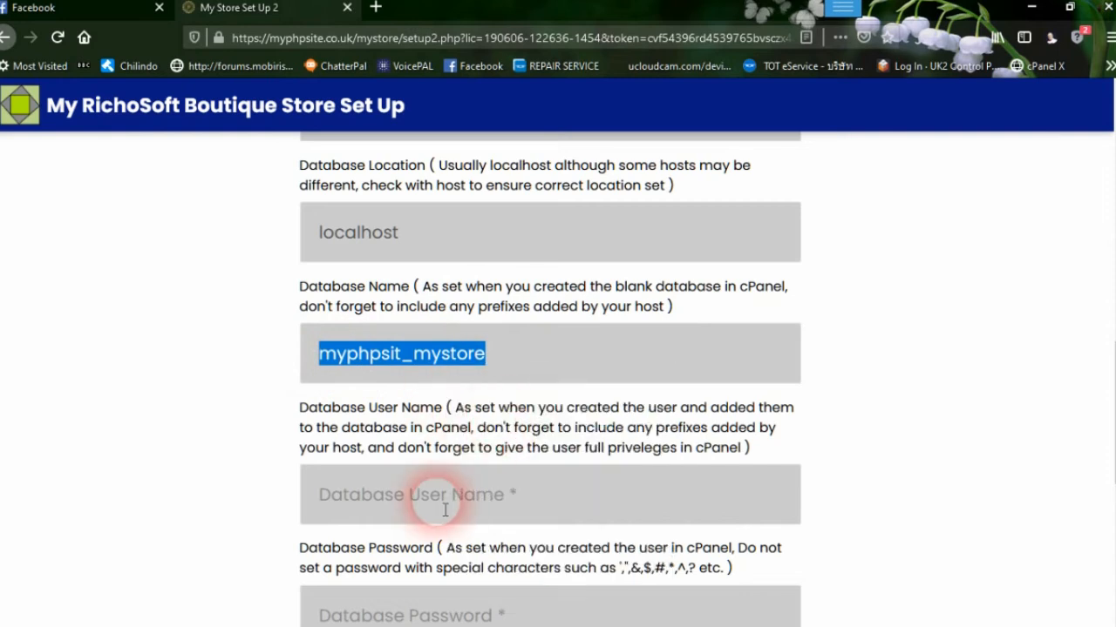
left_click(436, 497)
right_click(439, 498)
left_click(503, 389)
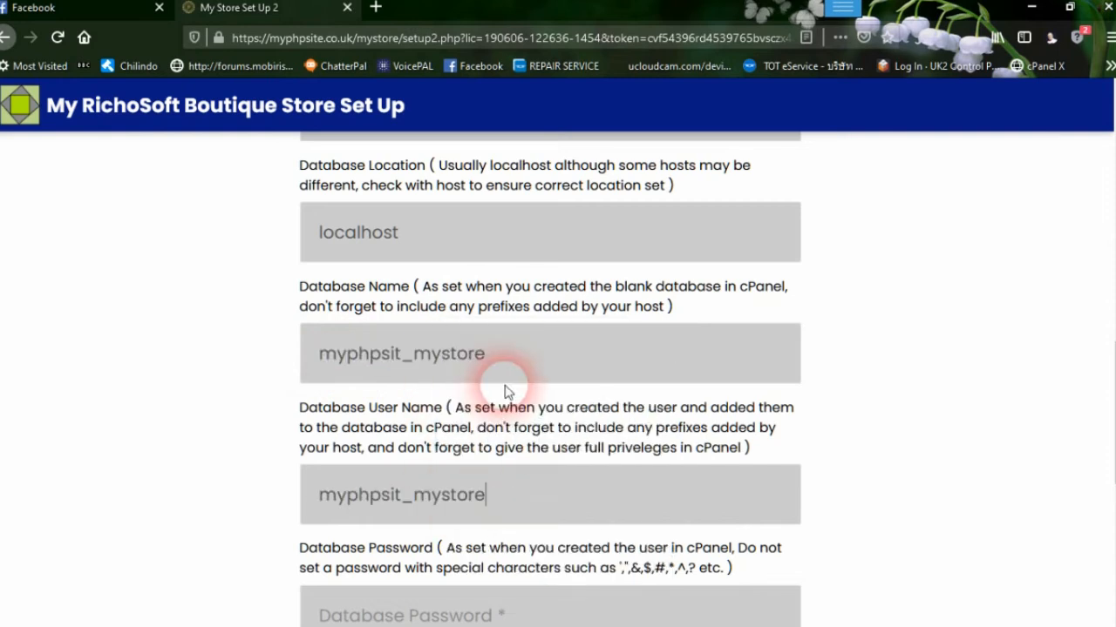
- Enter the database password and run Test Connection
scroll(504, 391, "down", 3)
left_click(426, 366)
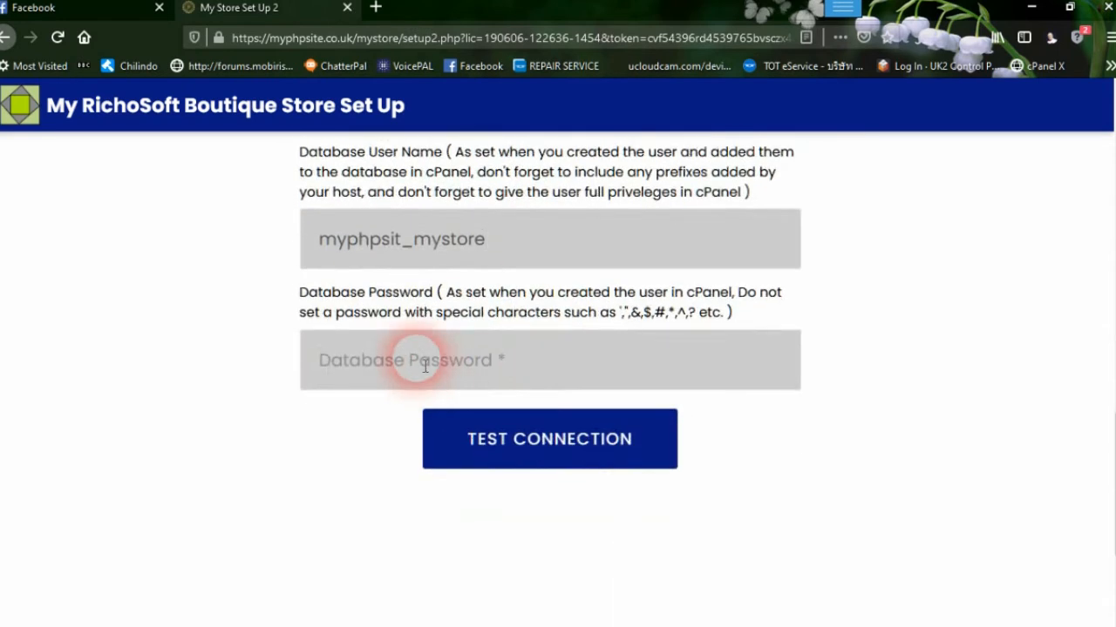
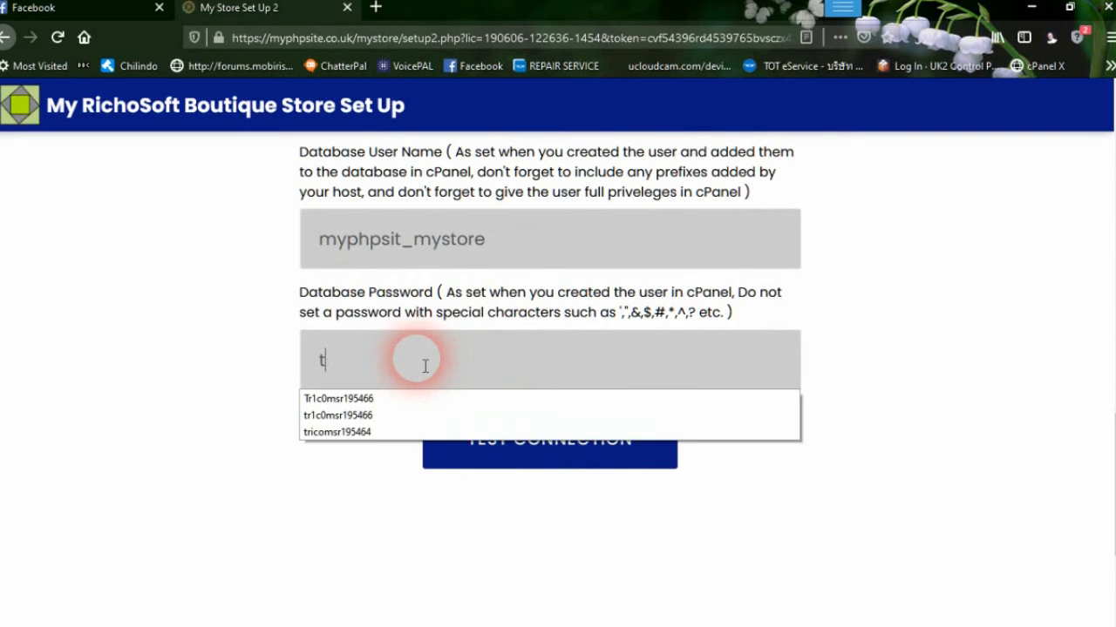
key("BackSpace")
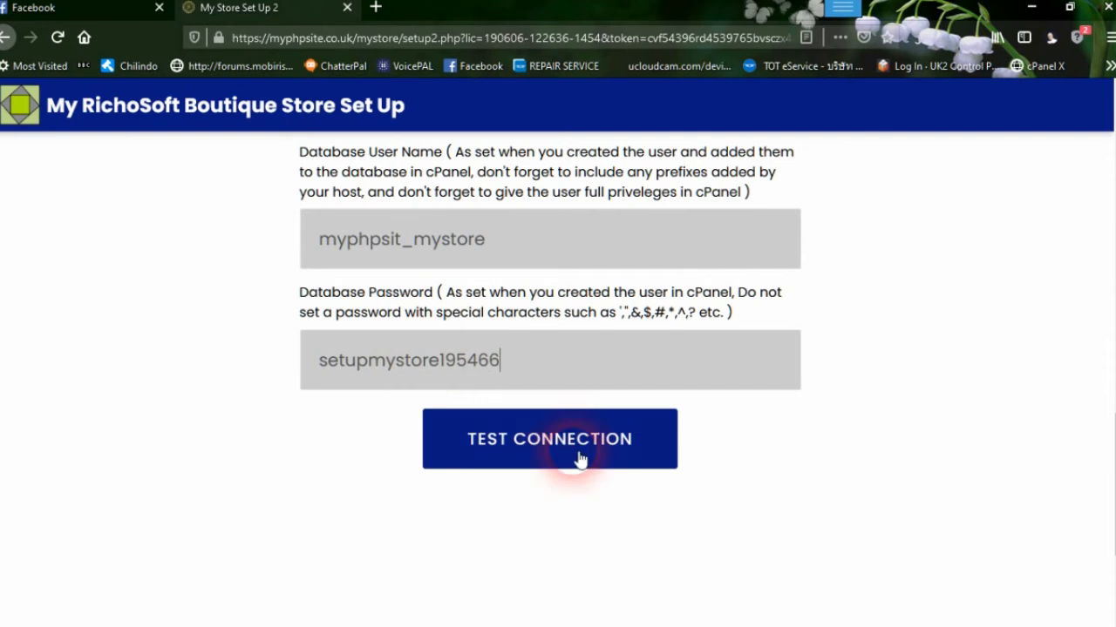
left_click(552, 430)
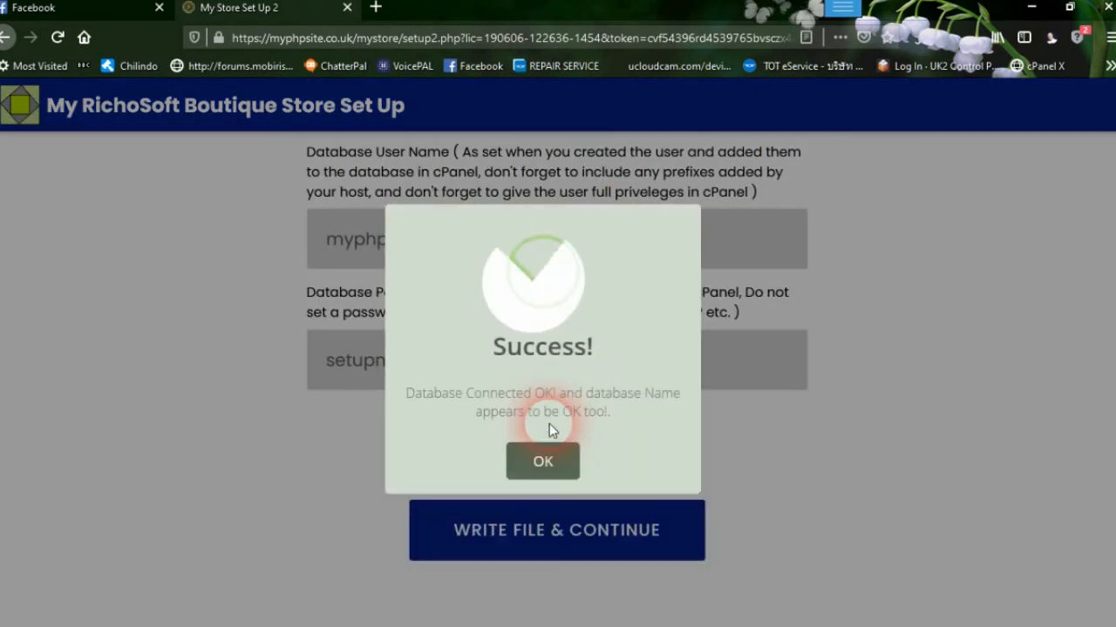
- Accept the connection success, write the settings file, review the created mobi_ tables, and continue
left_click(542, 459)
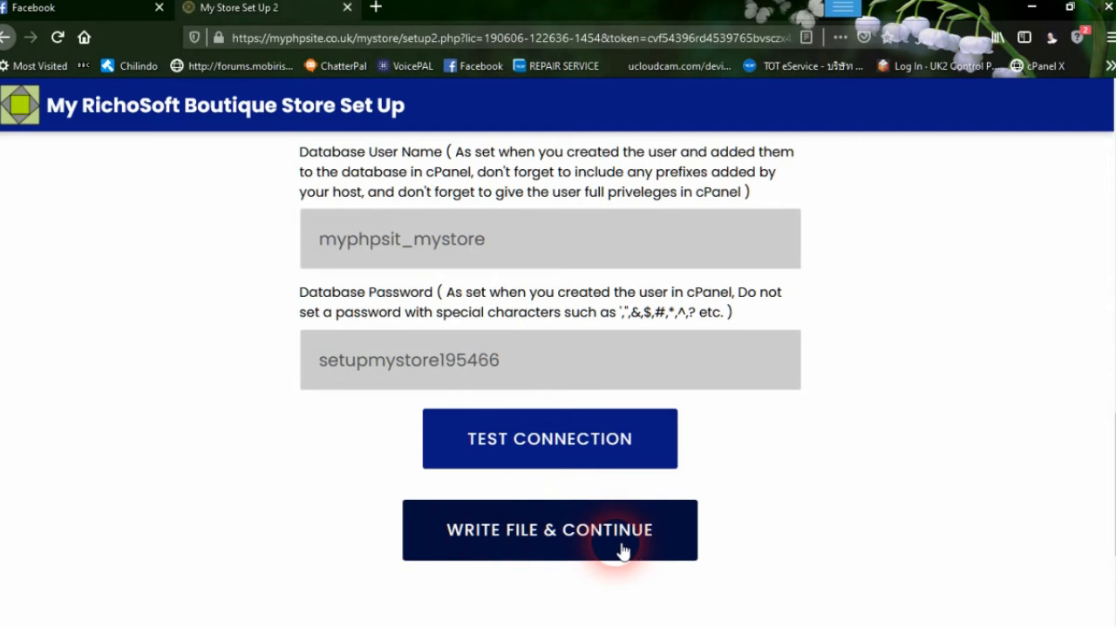
left_click(549, 556)
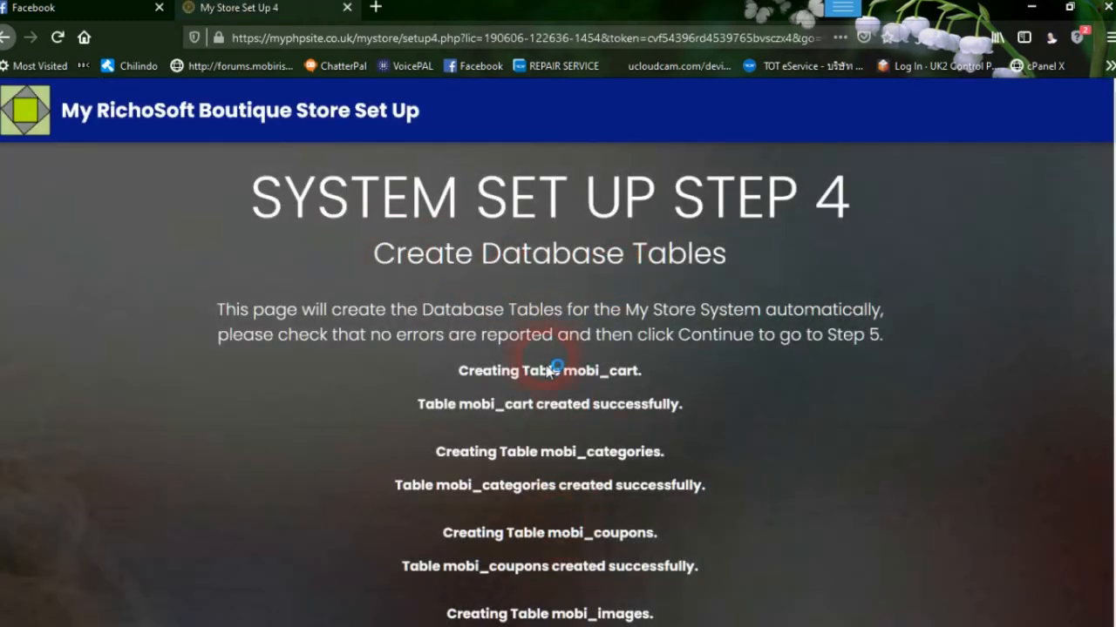
scroll(628, 445, "down", 2)
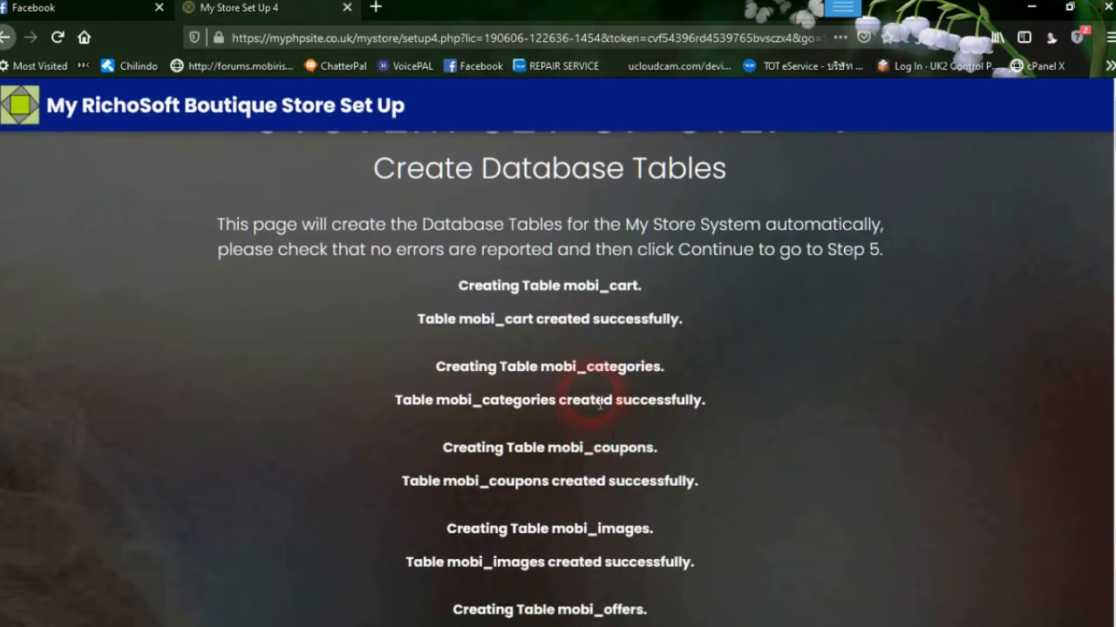
scroll(567, 340, "down", 1)
scroll(573, 336, "down", 10)
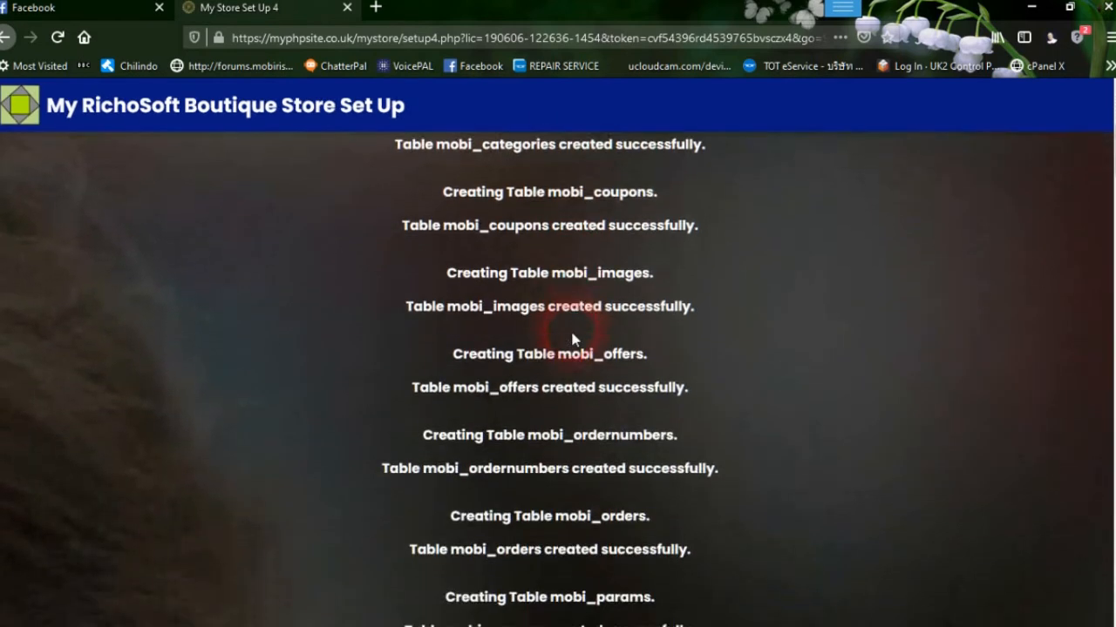
scroll(572, 339, "down", 12)
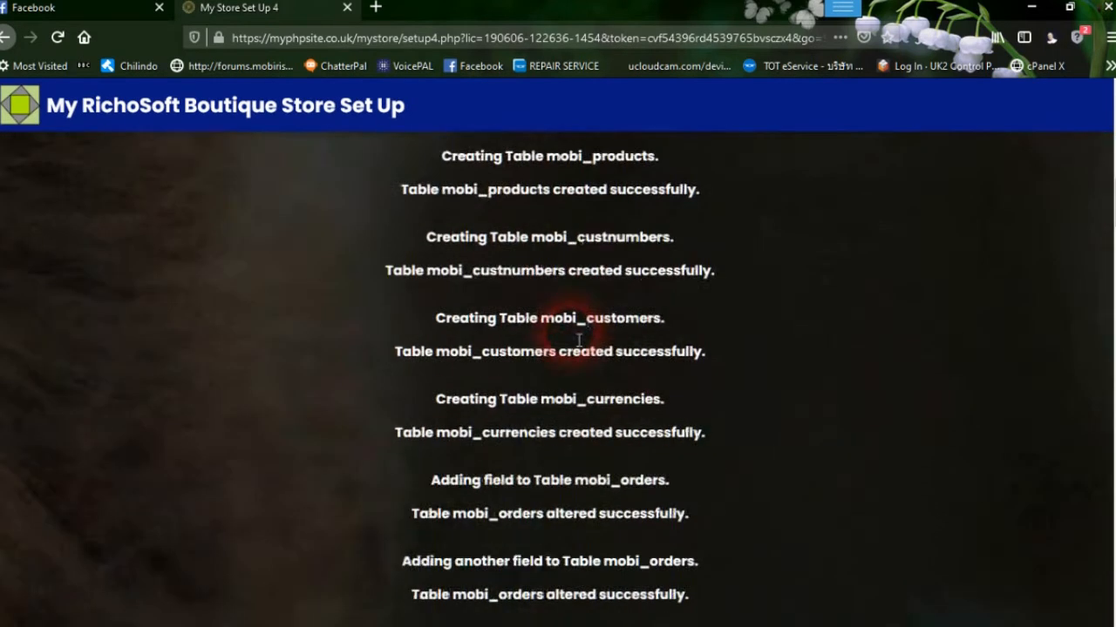
scroll(572, 340, "down", 14)
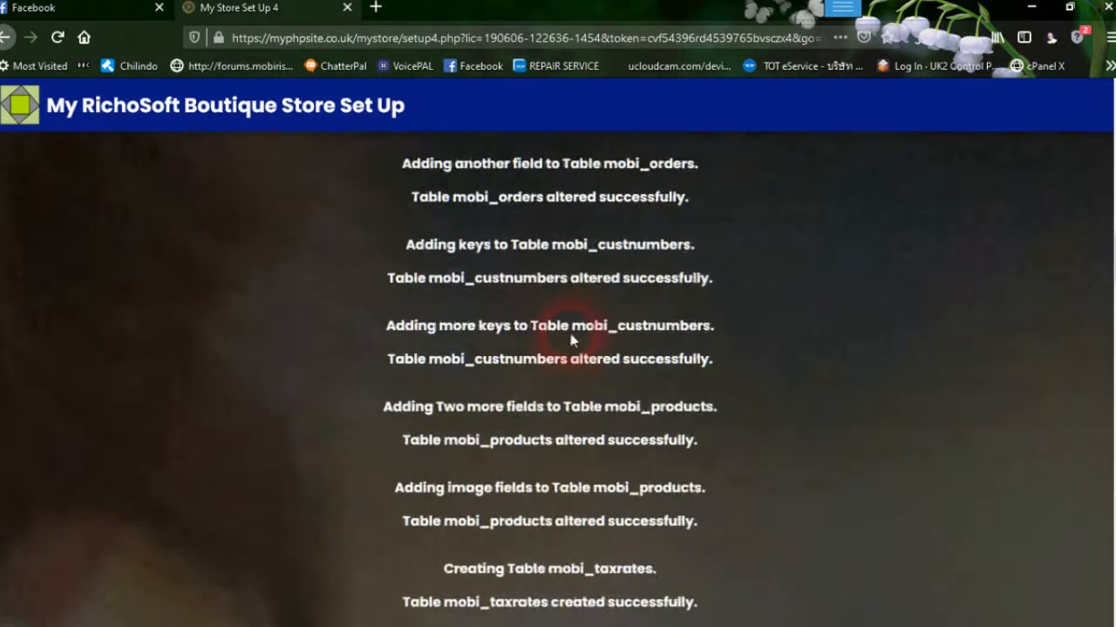
scroll(578, 340, "down", 13)
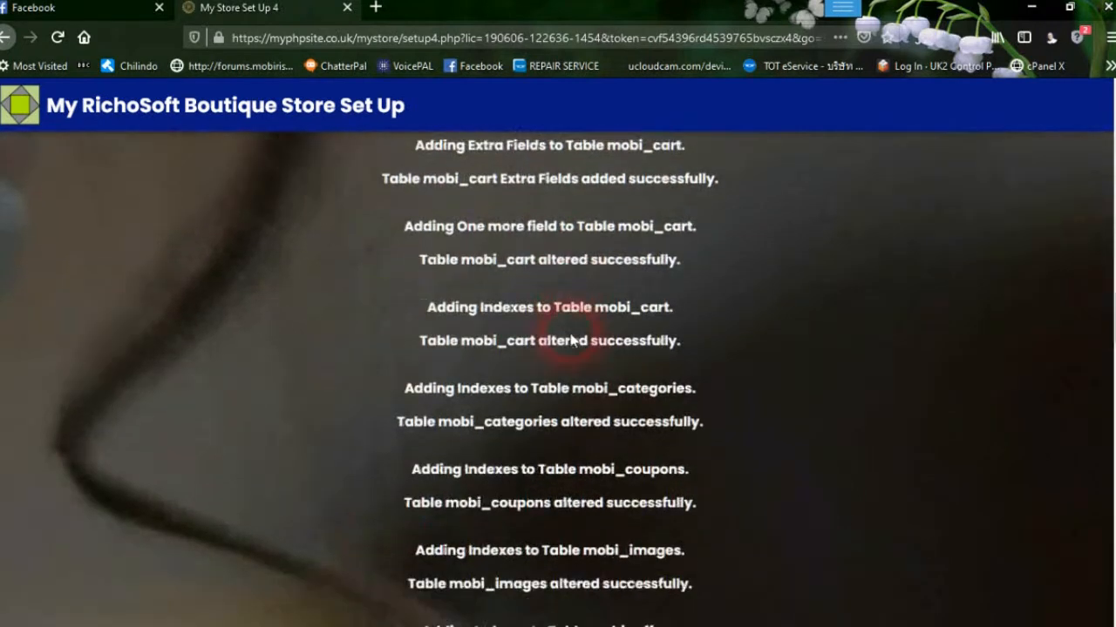
scroll(578, 341, "down", 17)
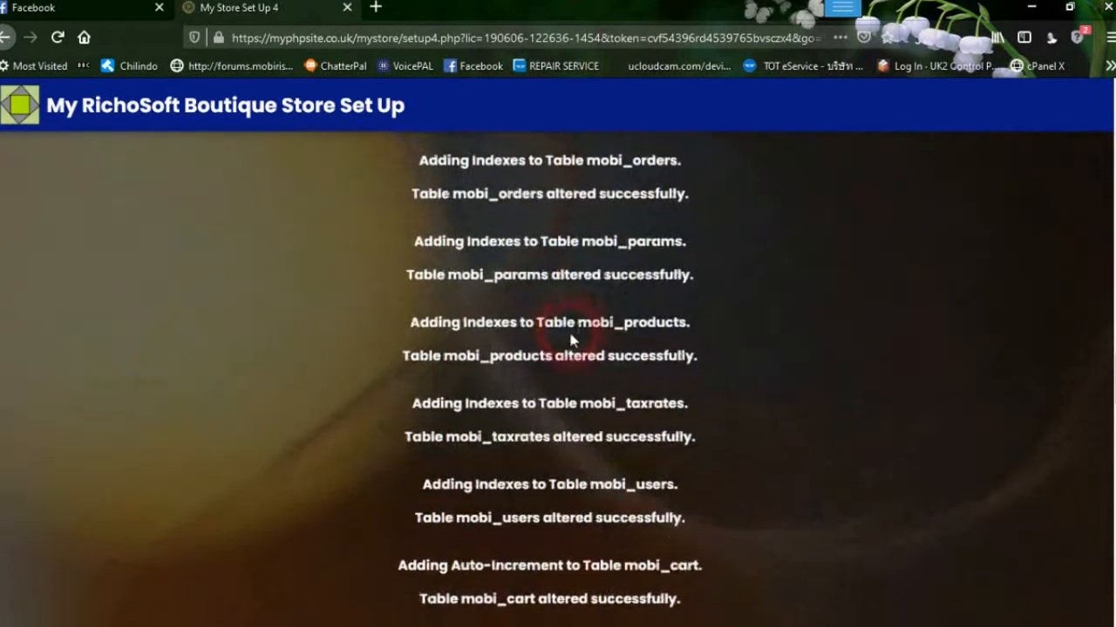
scroll(578, 341, "down", 20)
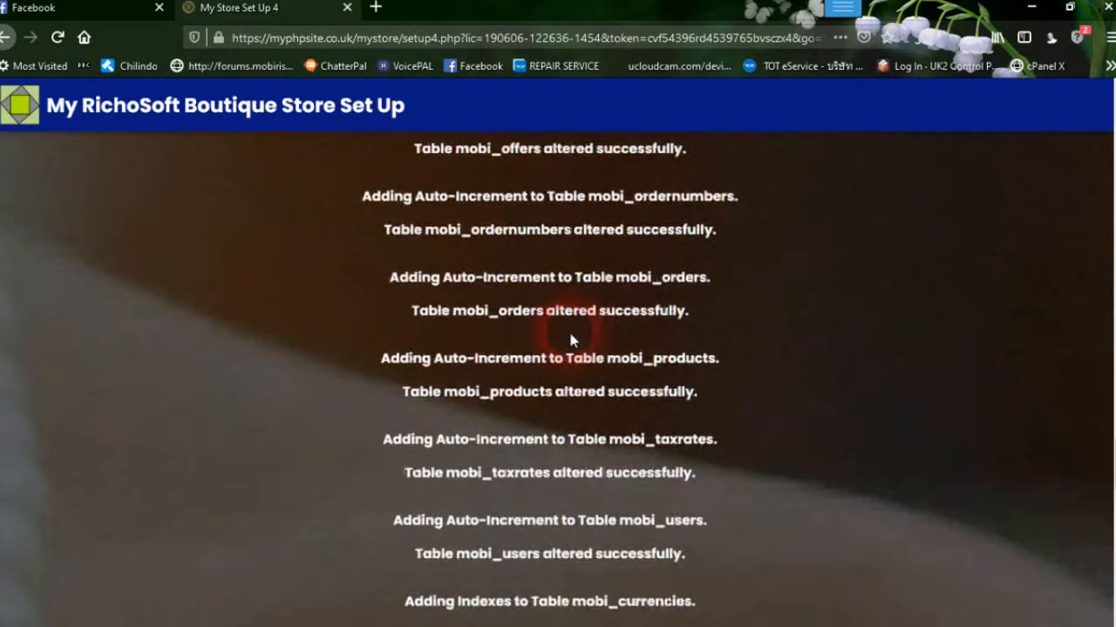
scroll(578, 341, "down", 17)
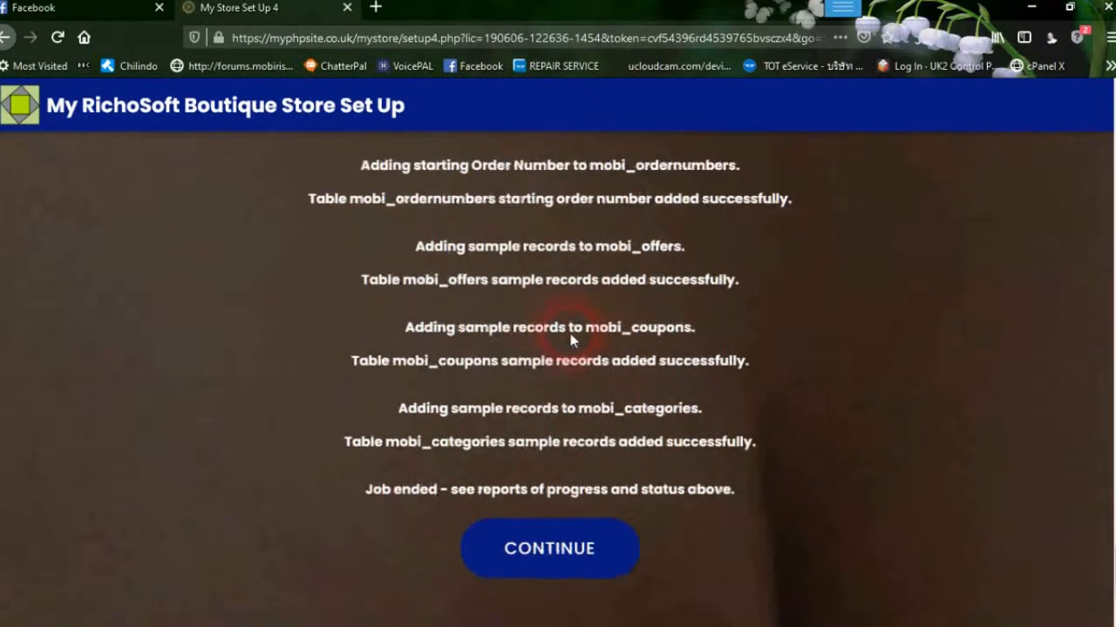
left_click(548, 343)
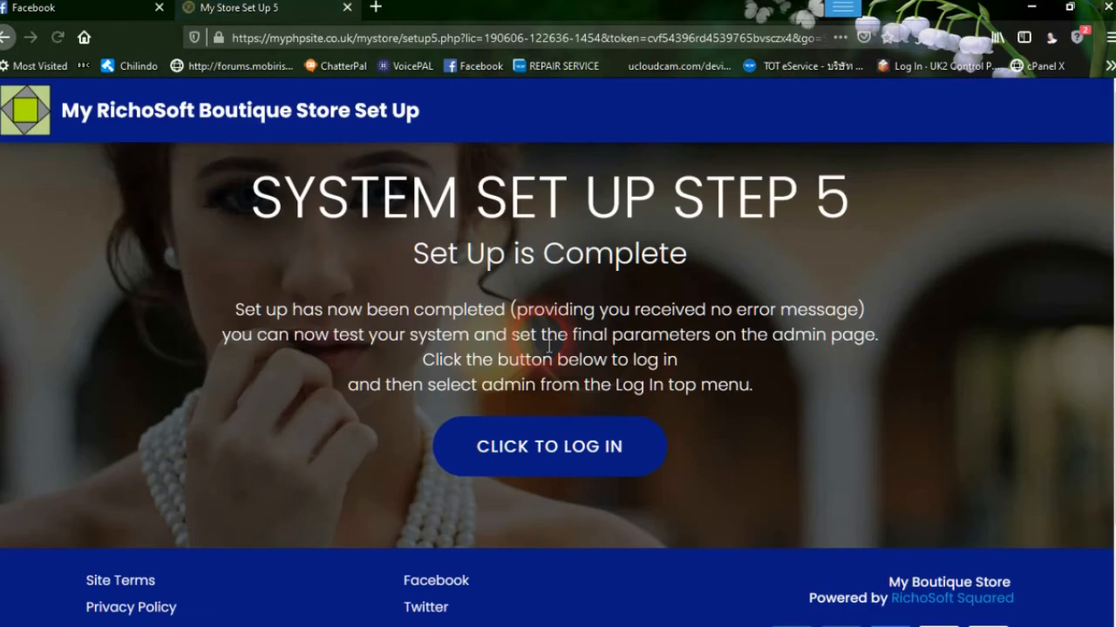
- Log in to the store admin as admin and open System Settings to view PayPal currencies
left_click(587, 445)
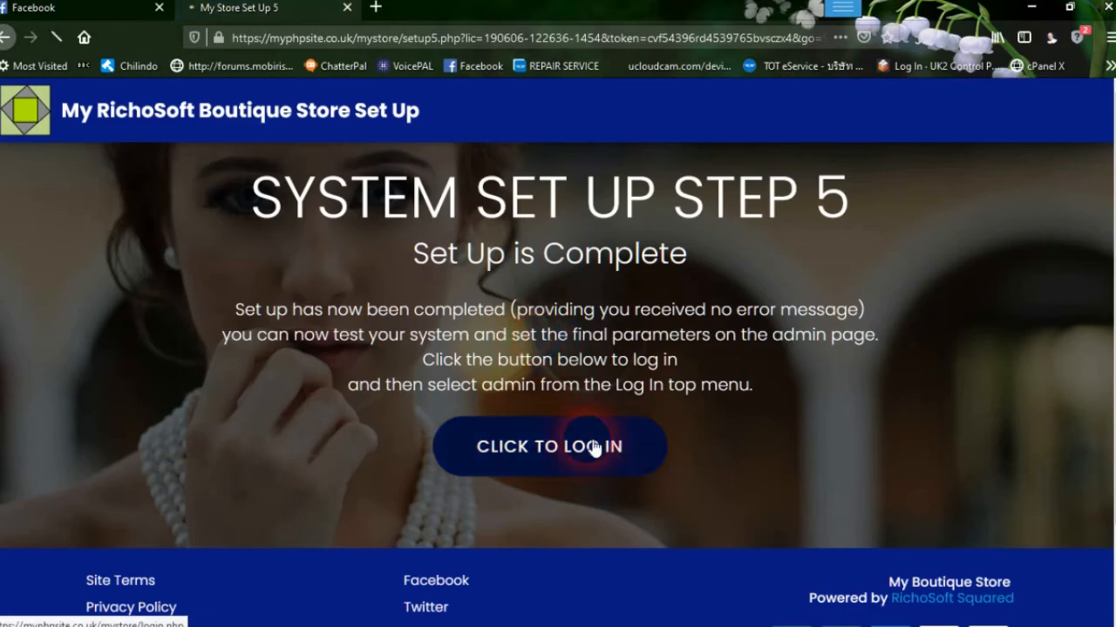
left_click(249, 349)
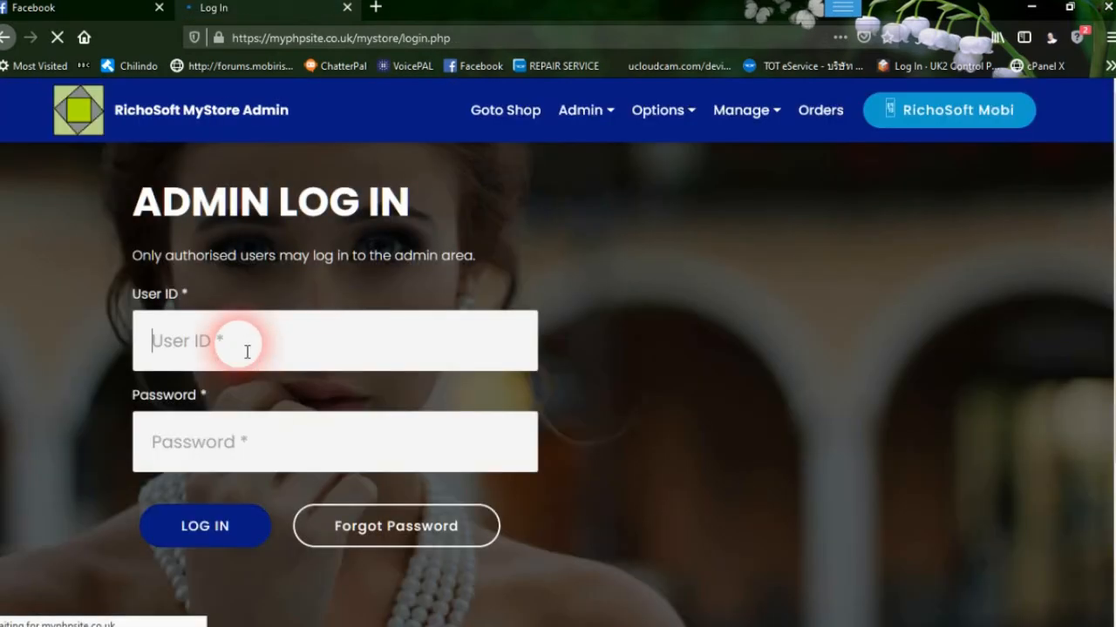
type("admin")
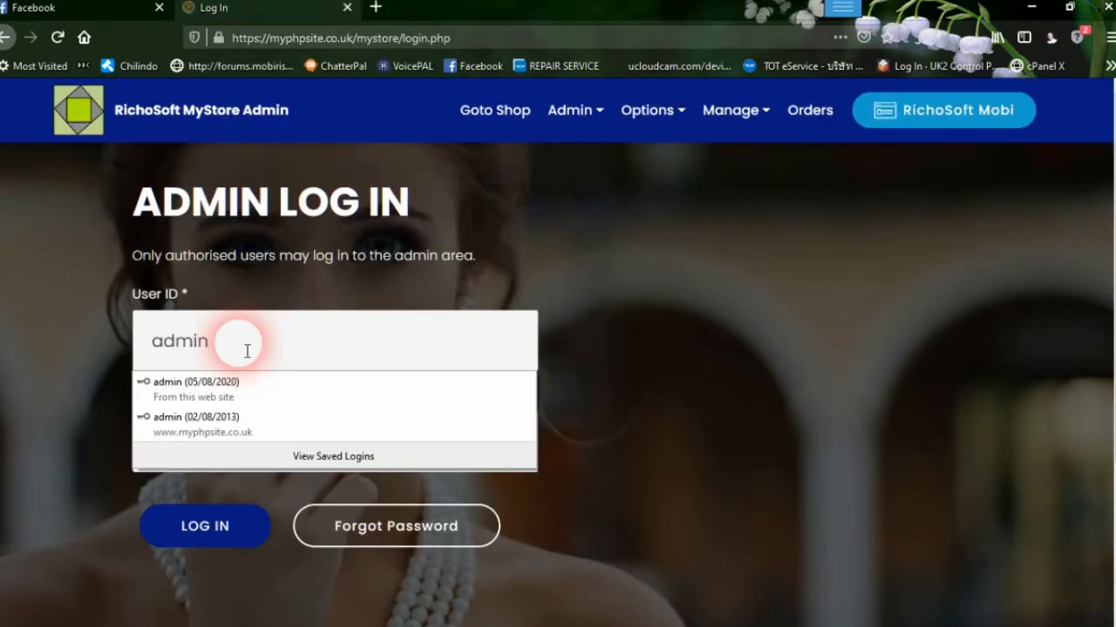
left_click(729, 471)
left_click(360, 424)
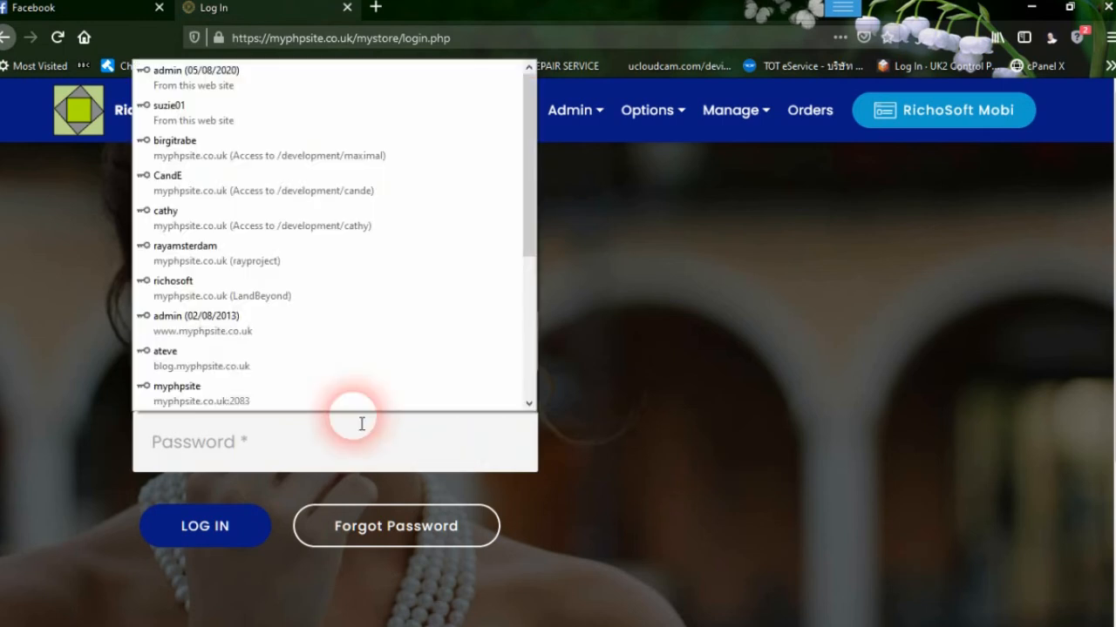
type("••")
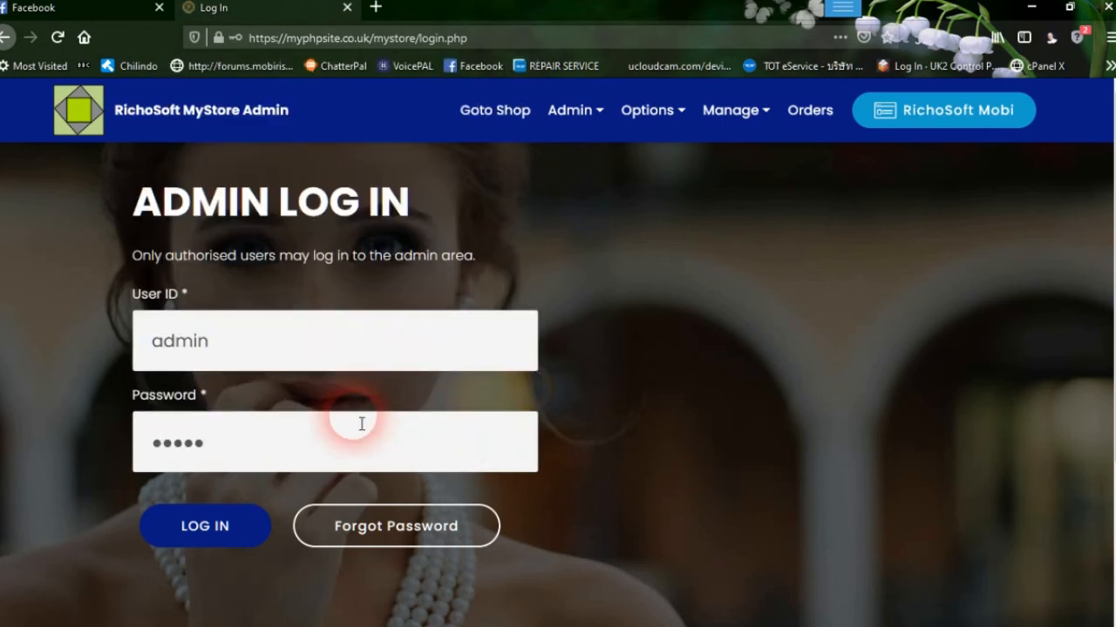
left_click(172, 520)
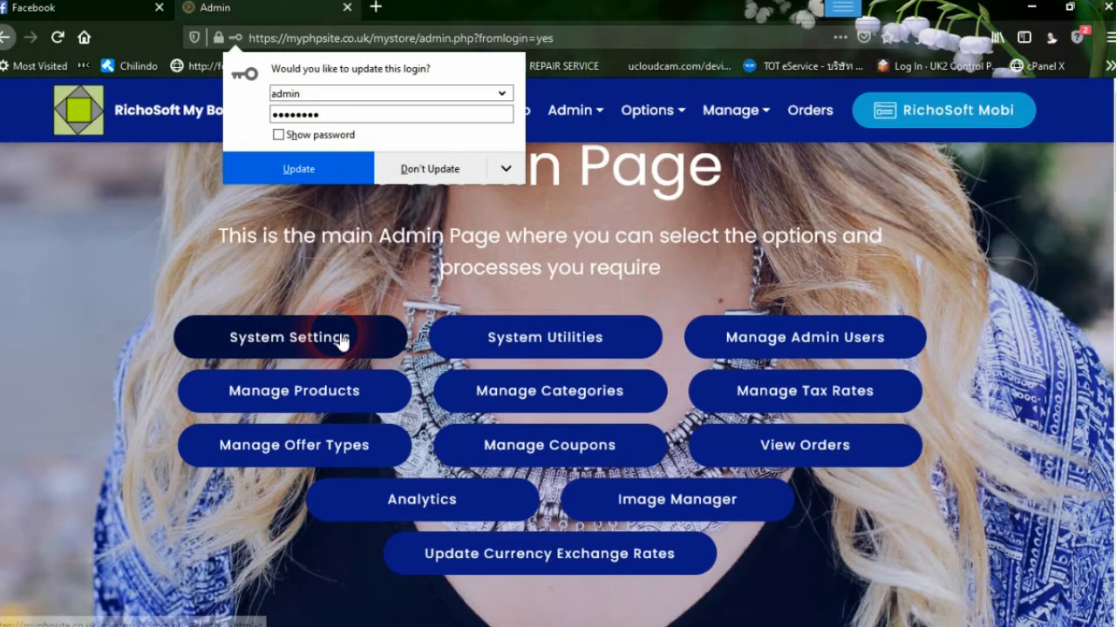
left_click(341, 338)
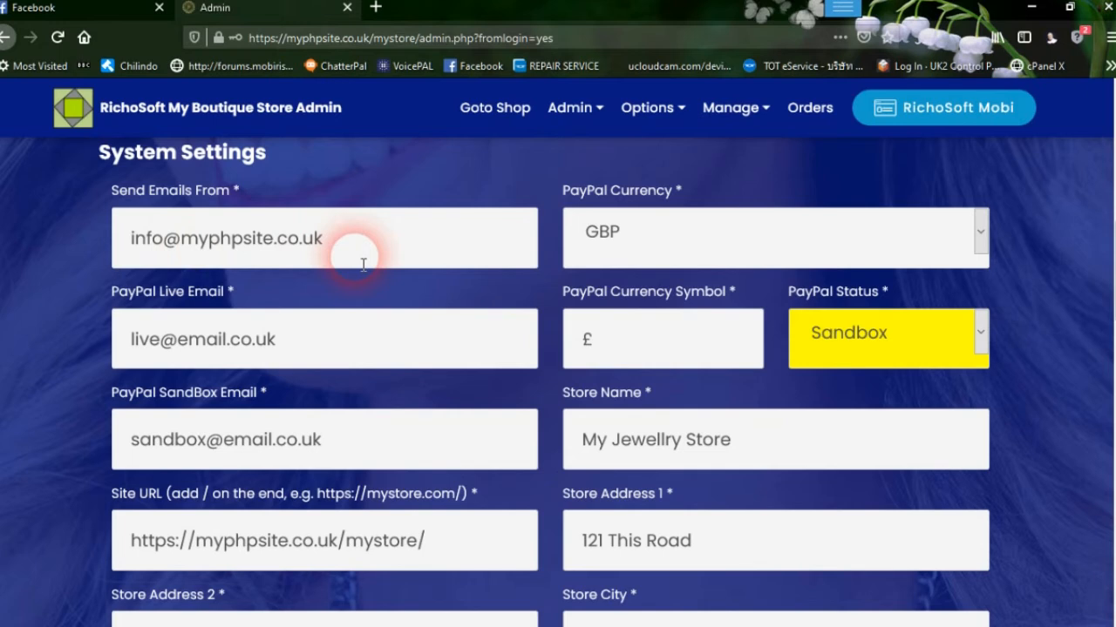
left_click(678, 240)
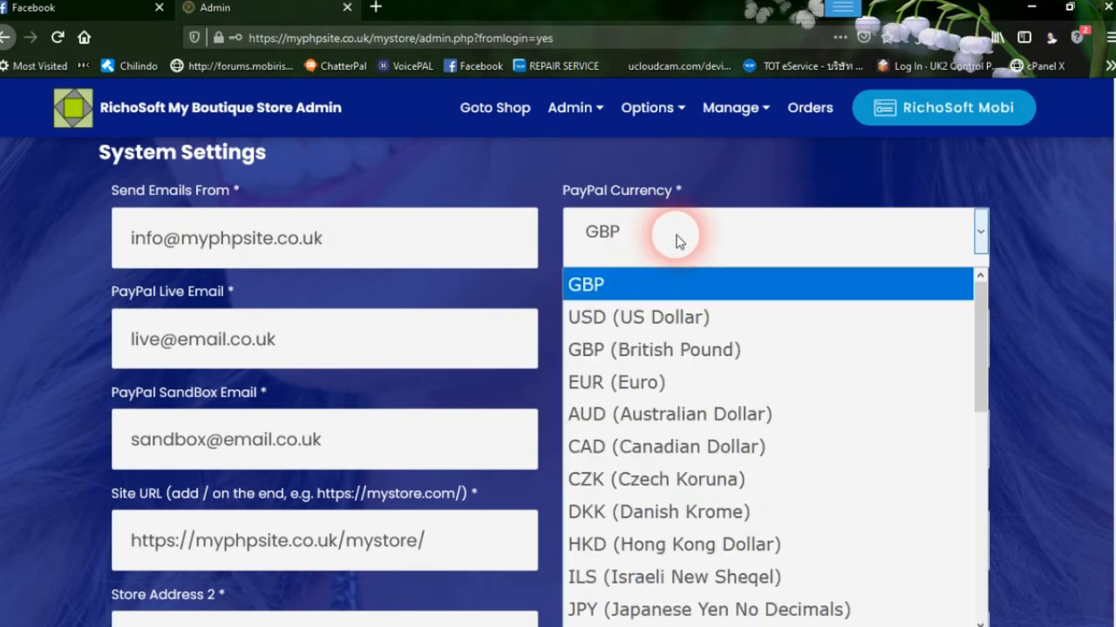
- Keep GBP as the currency and save the PayPal Currency Symbol as &pound;
left_click(692, 240)
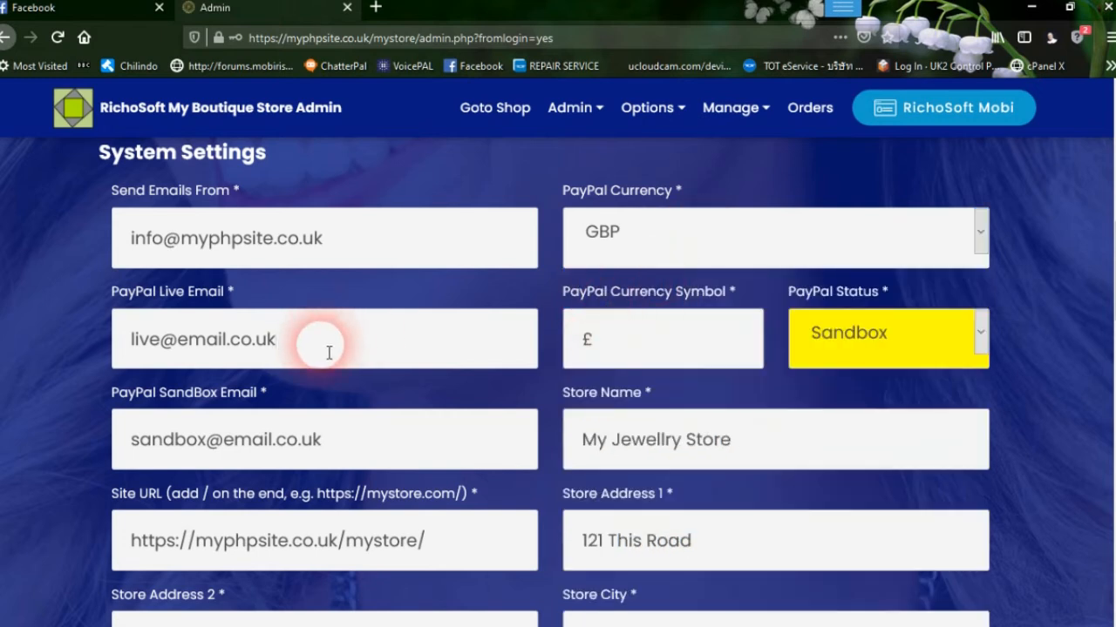
left_click(193, 302)
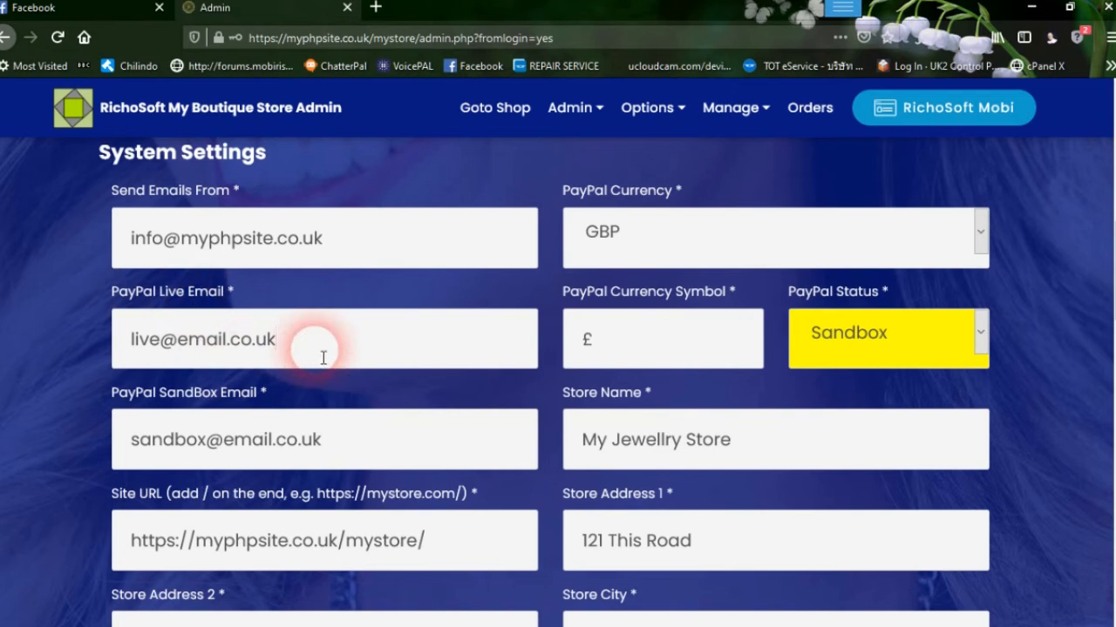
left_click_drag(316, 349, 96, 349)
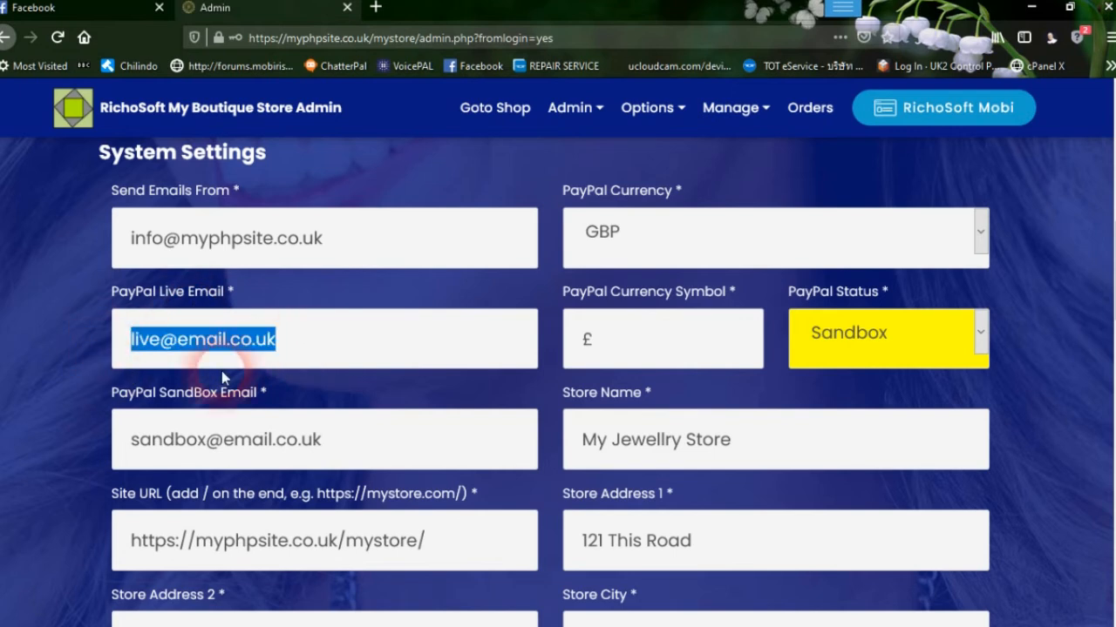
left_click(305, 335)
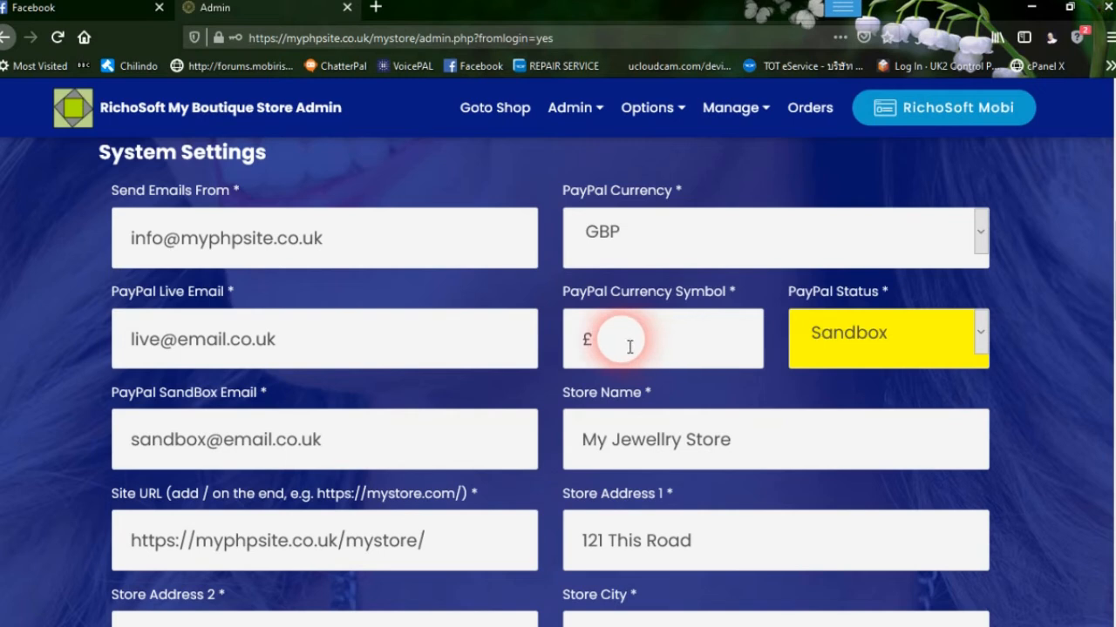
left_click_drag(639, 351, 571, 350)
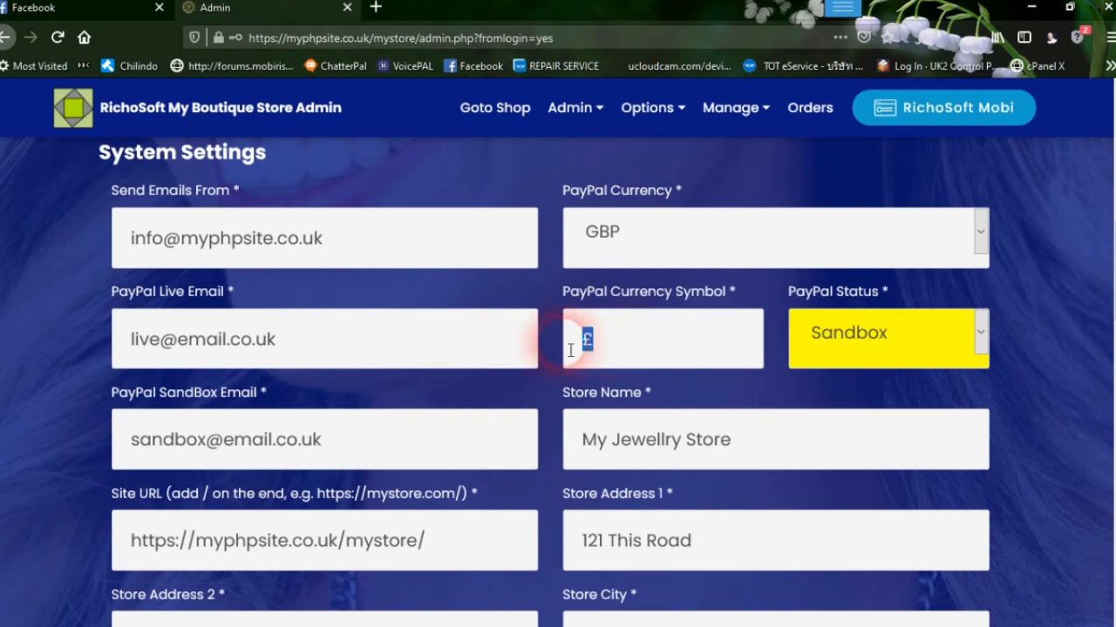
type("&pou")
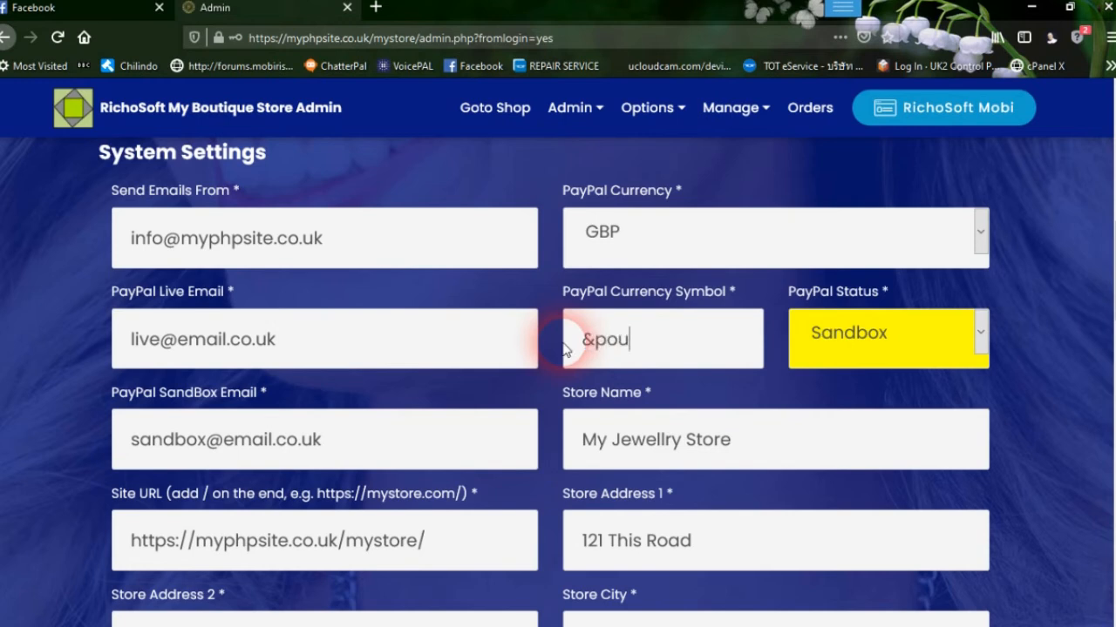
type("nd;")
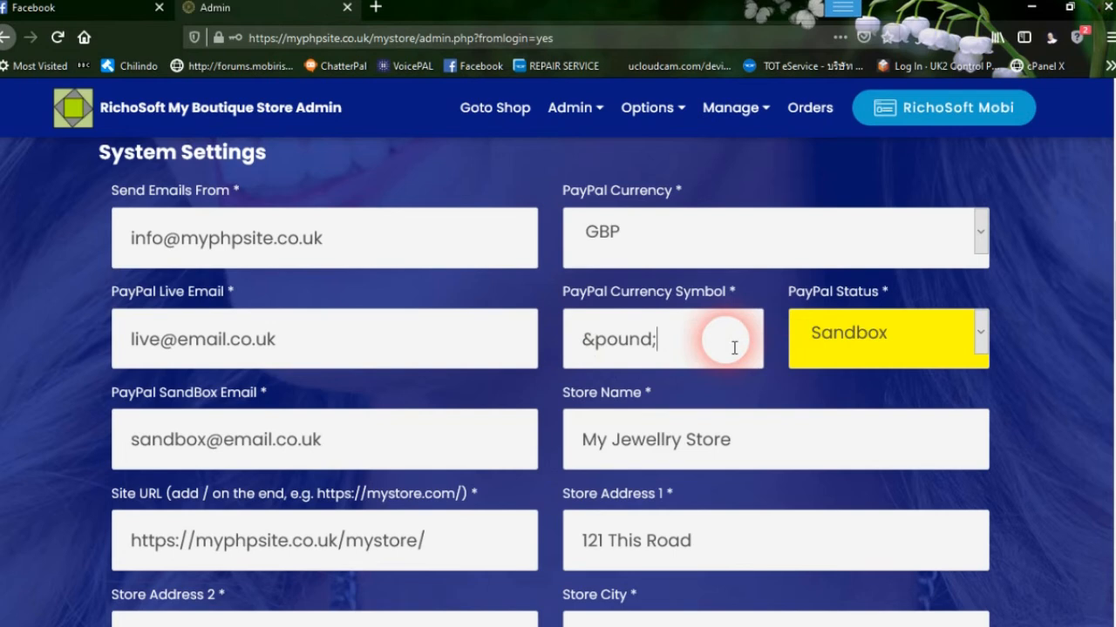
left_click(695, 380)
left_click(537, 460)
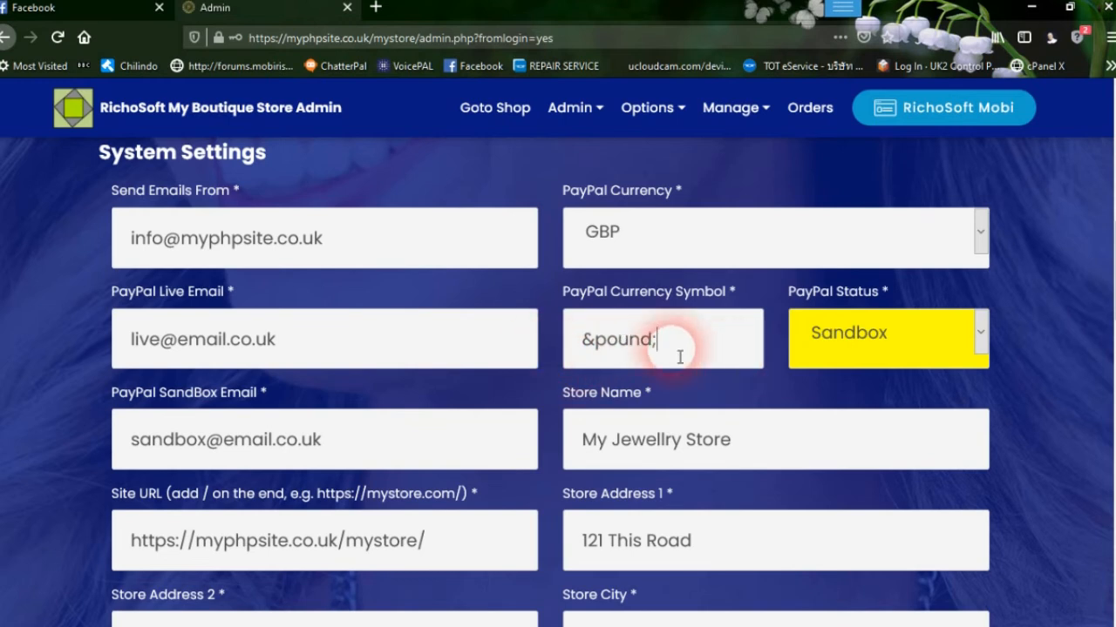
- Replace &pound; with &#36; in the PayPal Currency Symbol and save it
left_click_drag(678, 356, 505, 346)
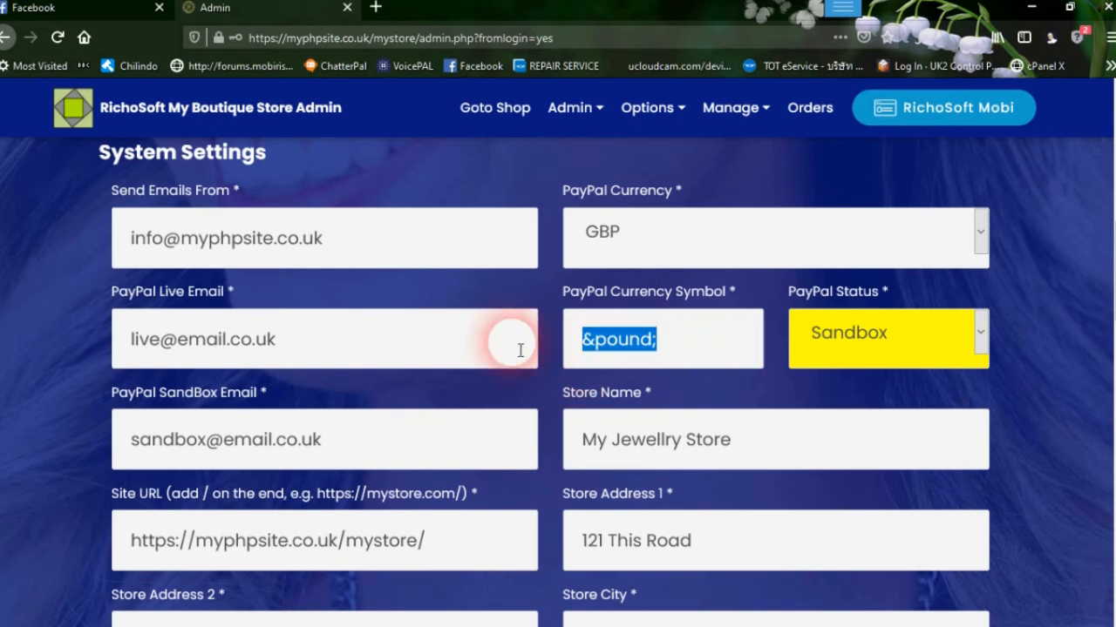
type("&#")
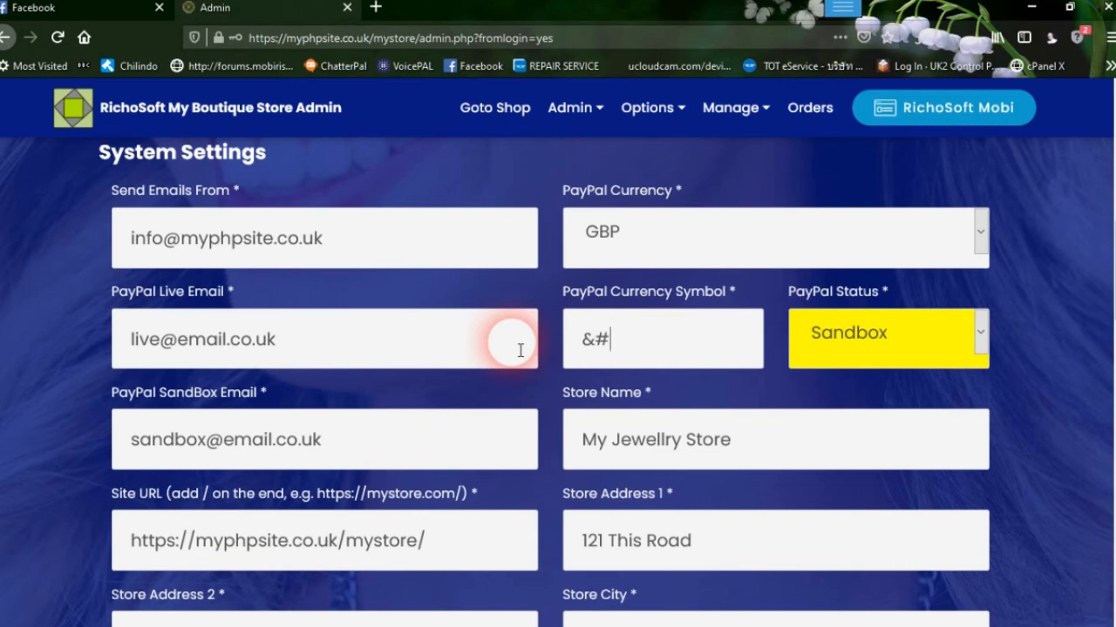
type("36;")
scroll(515, 344, "up", 2)
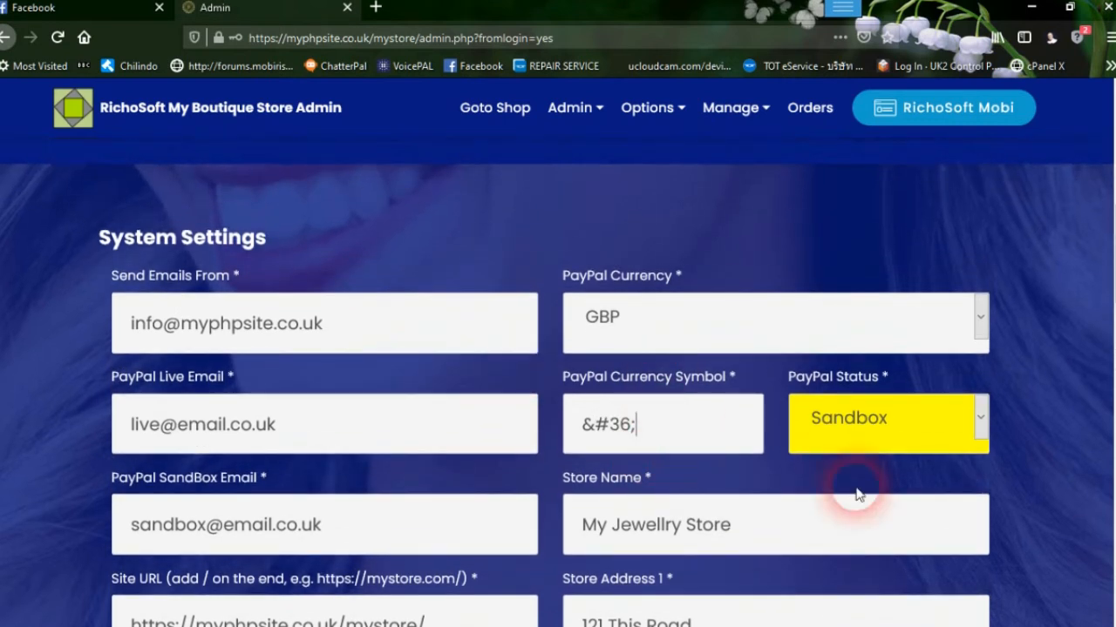
left_click(1061, 428)
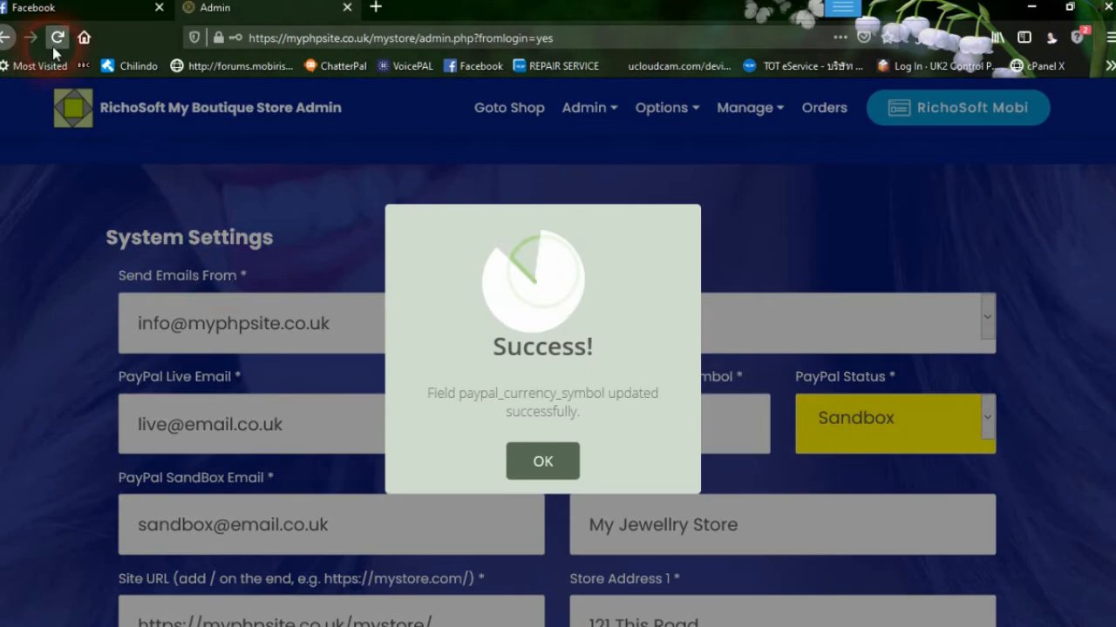
- Reload the admin page and save the currency symbol as &euro; instead of $
left_click(542, 461)
left_click(61, 38)
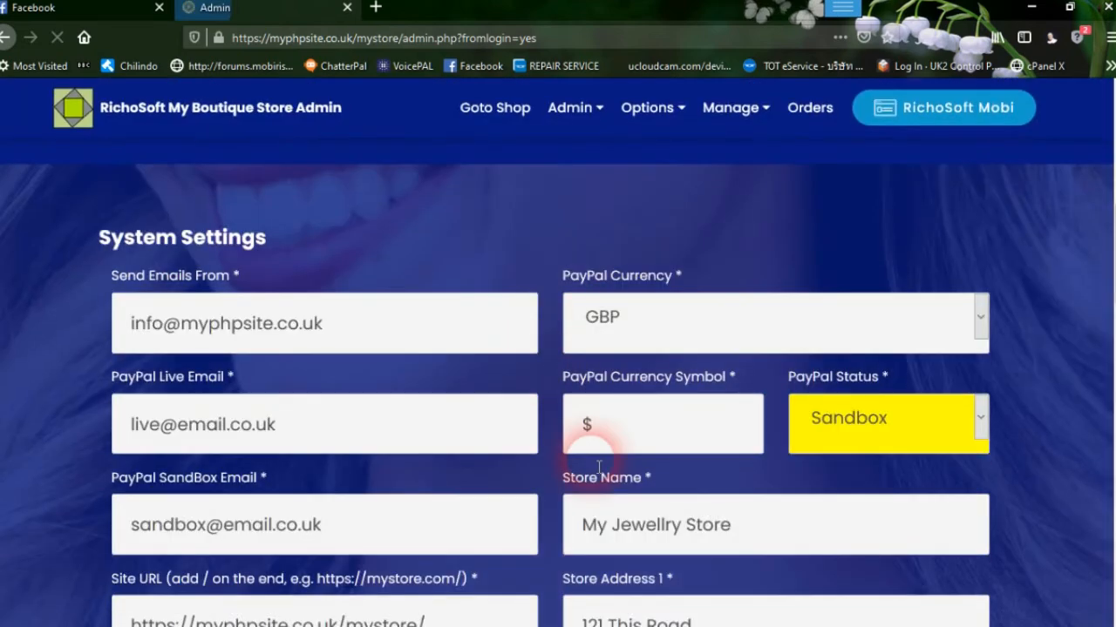
scroll(671, 436, "down", 2)
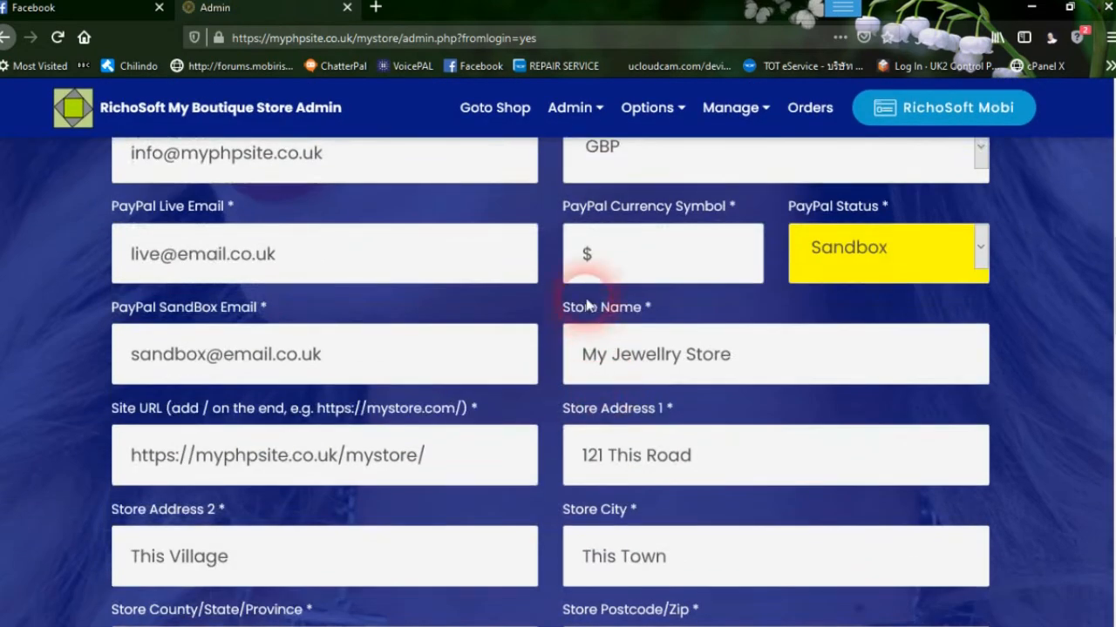
left_click(597, 264)
double_click(597, 264)
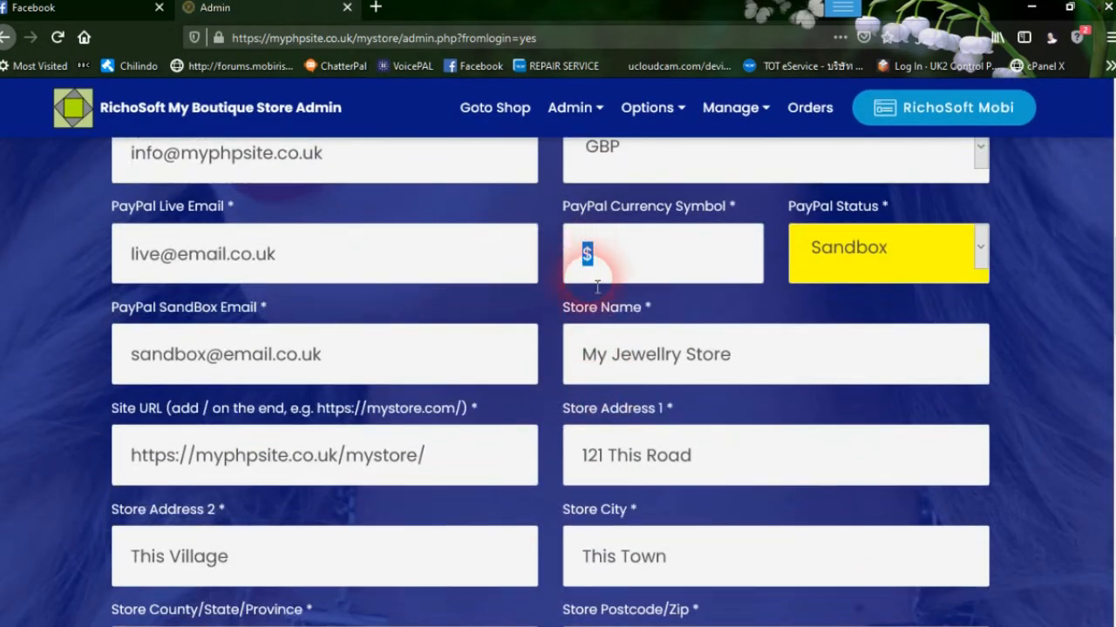
type("&euro;")
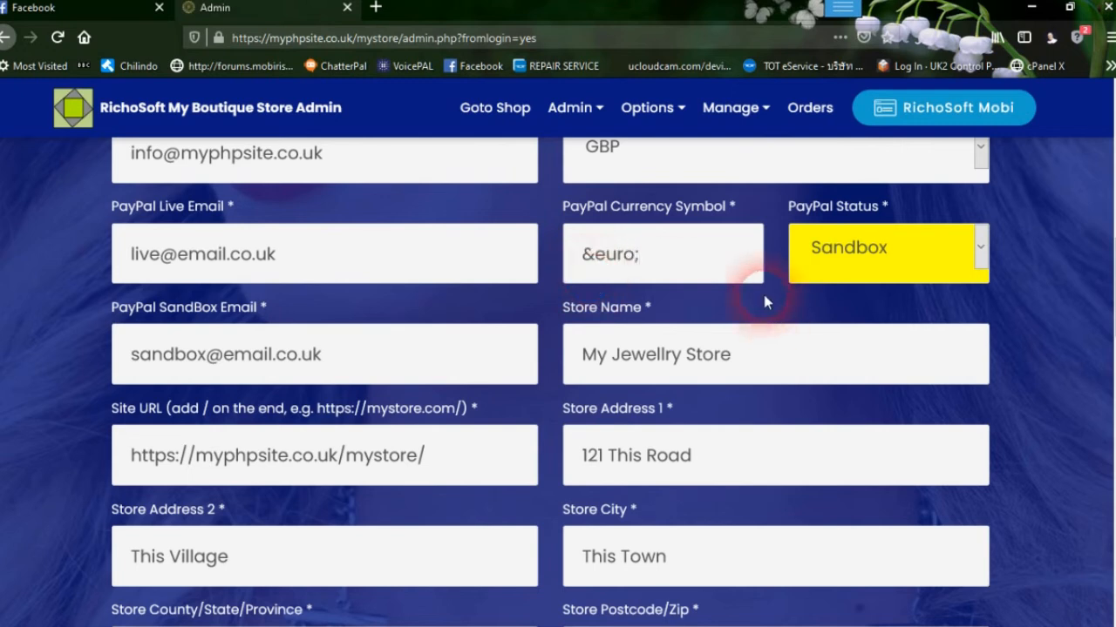
left_click(482, 256)
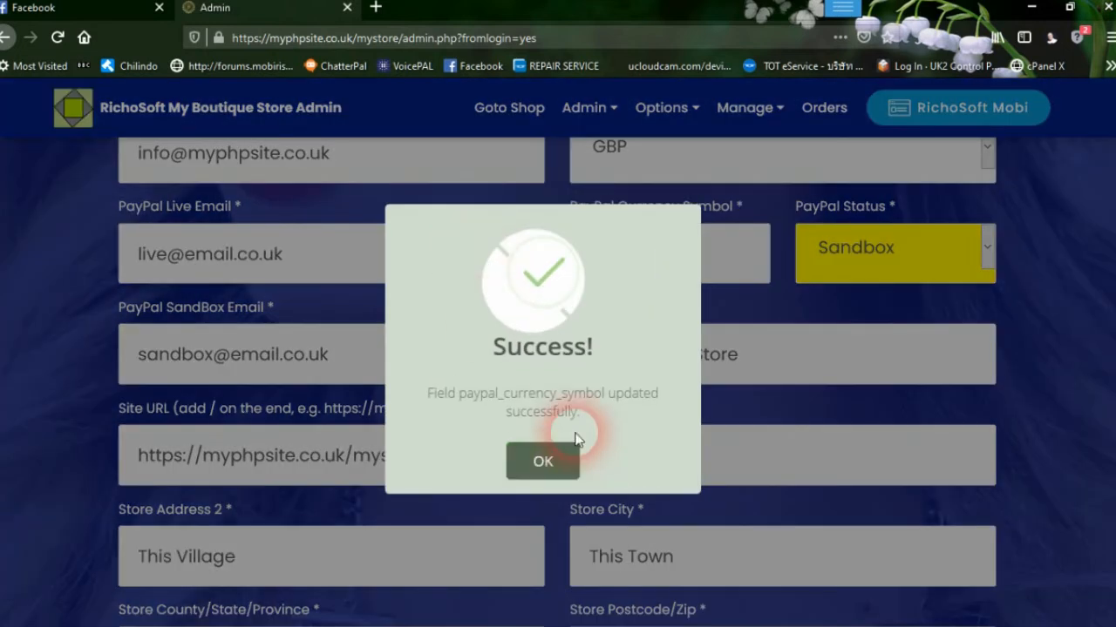
left_click(558, 464)
- Reload and change the currency symbol from € back to &pound;, saving it
left_click(57, 37)
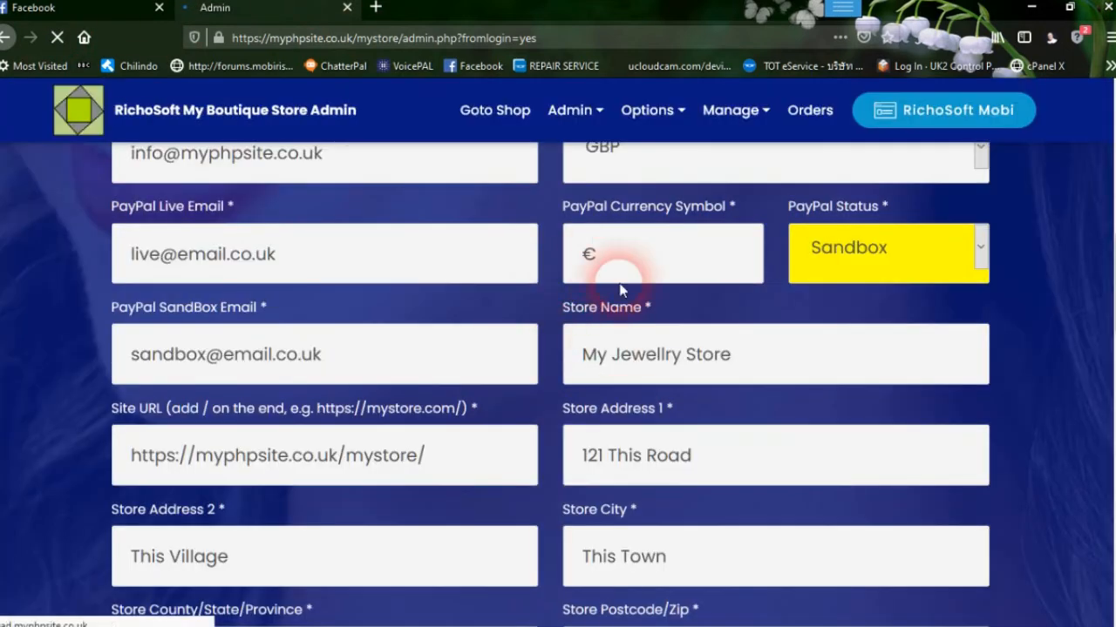
left_click_drag(618, 250, 589, 252)
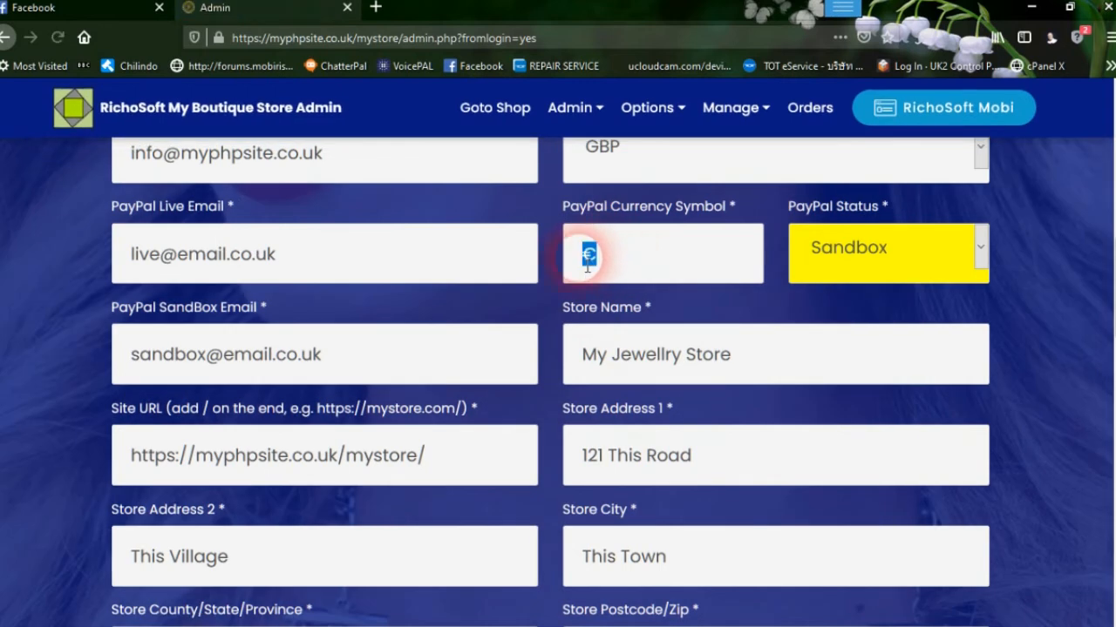
type("&pound")
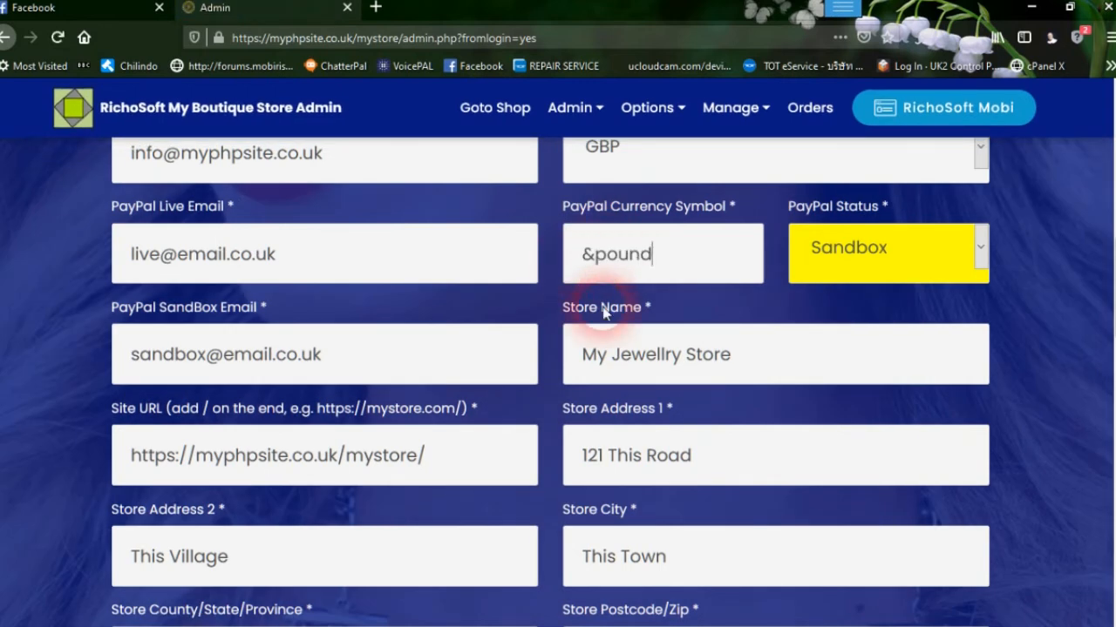
type(";")
scroll(643, 328, "up", 2)
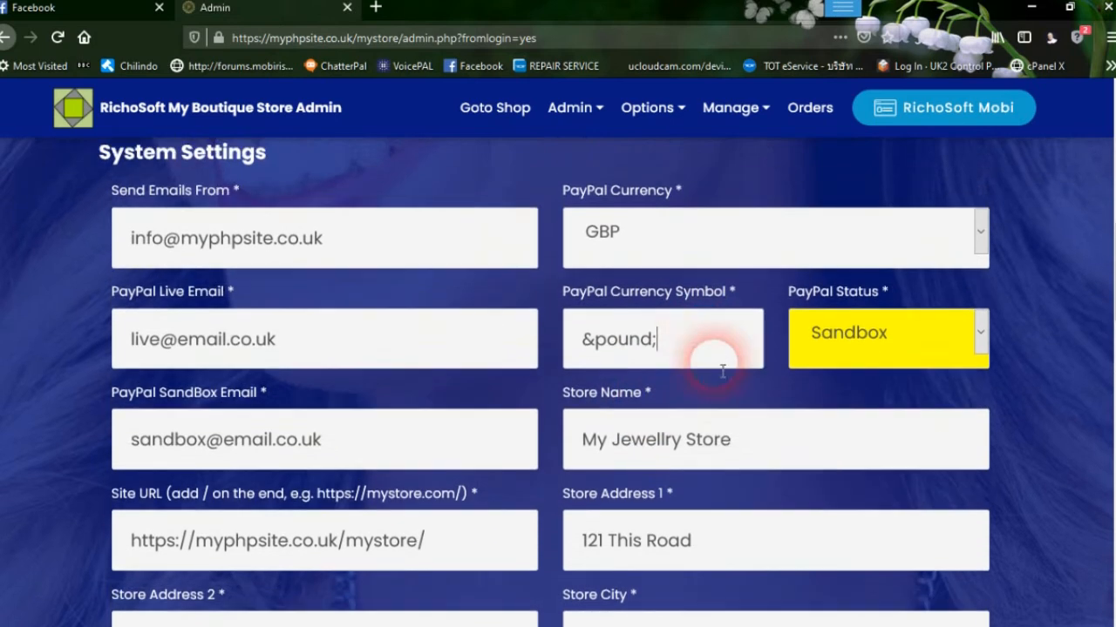
left_click(888, 336)
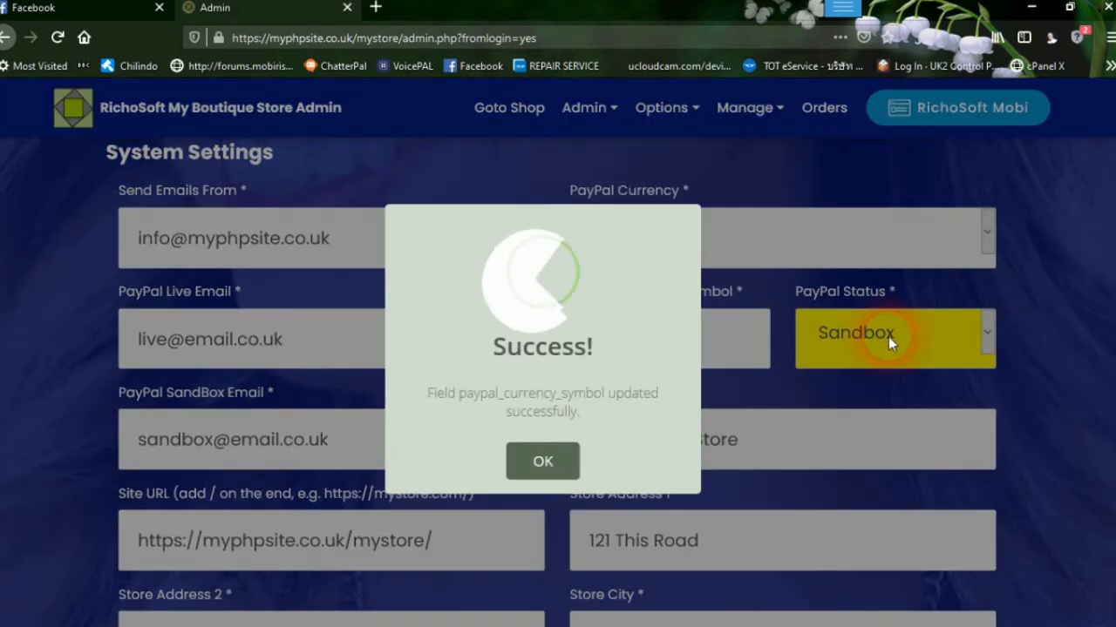
left_click(563, 462)
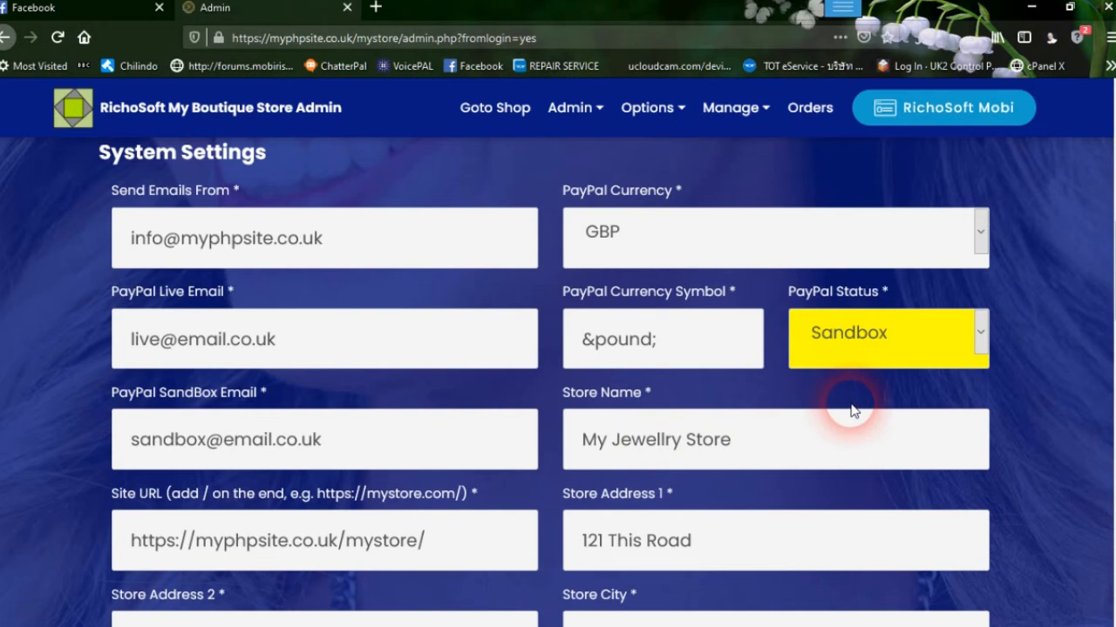
left_click(909, 342)
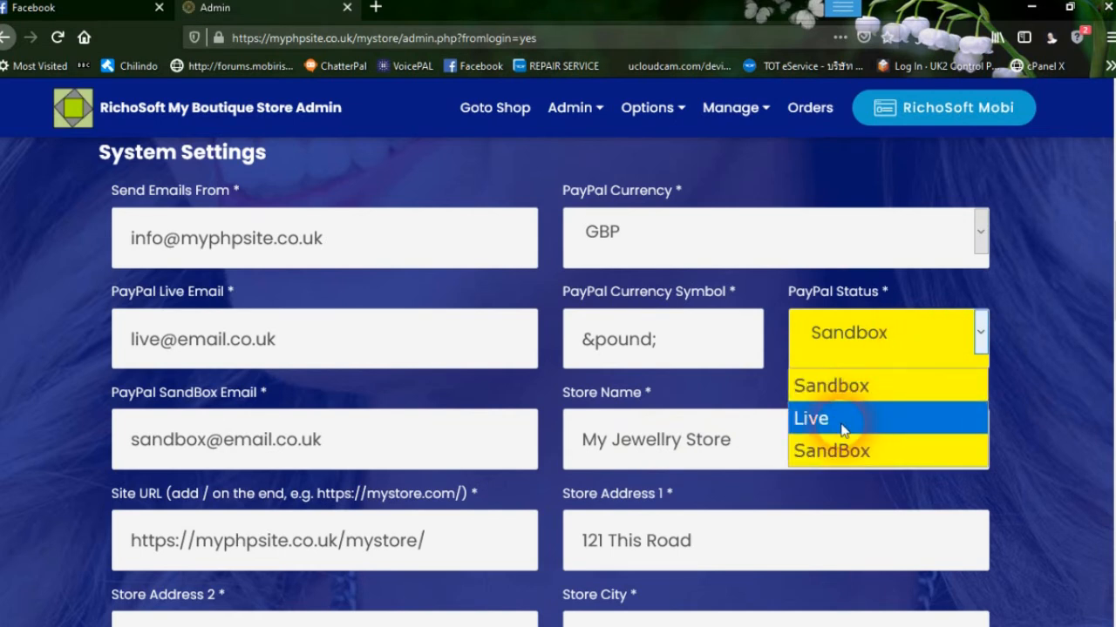
left_click(1012, 296)
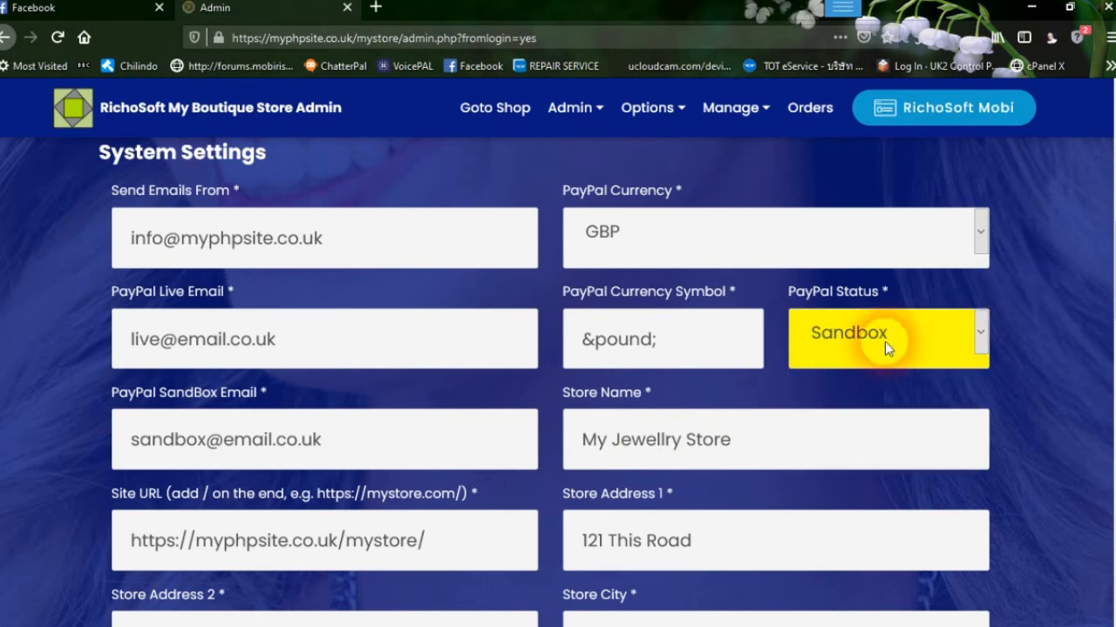
scroll(883, 356, "down", 3)
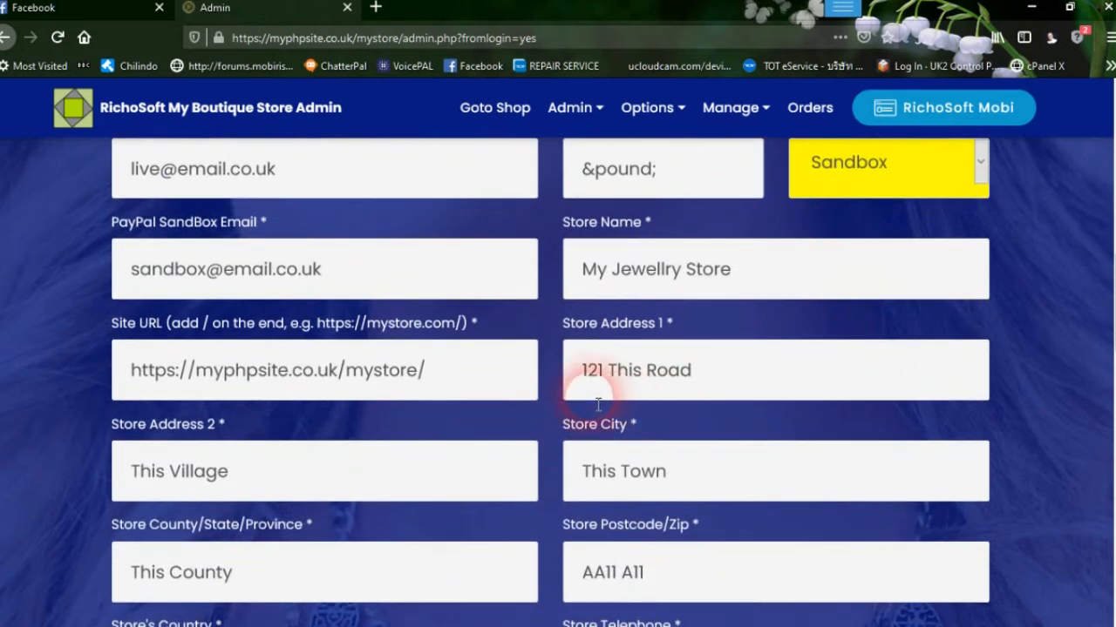
left_click_drag(354, 287, 120, 267)
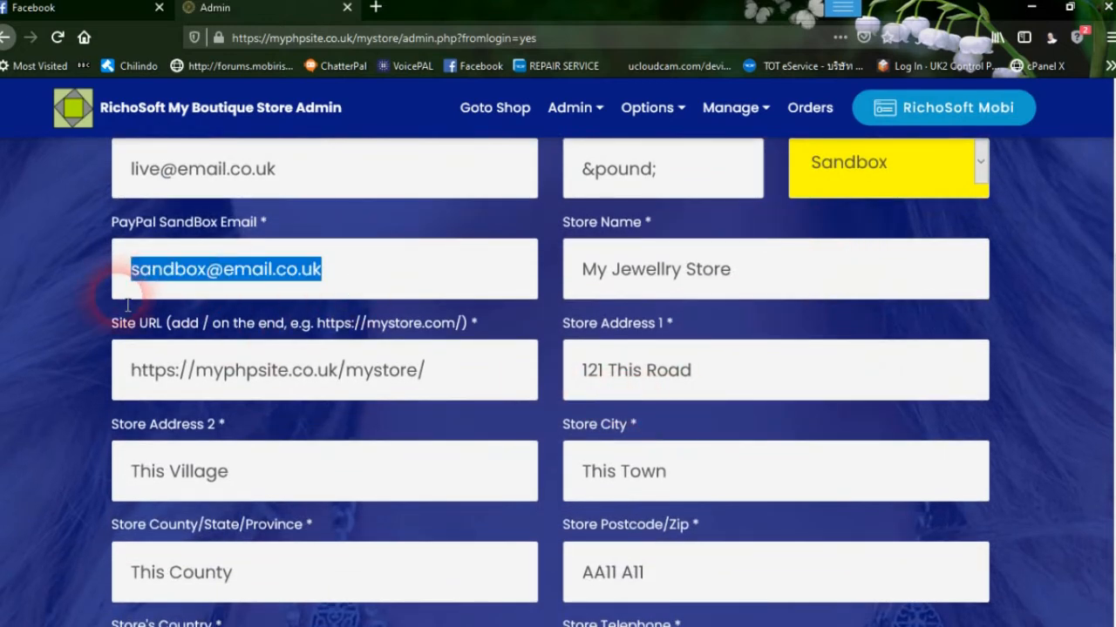
left_click(596, 372)
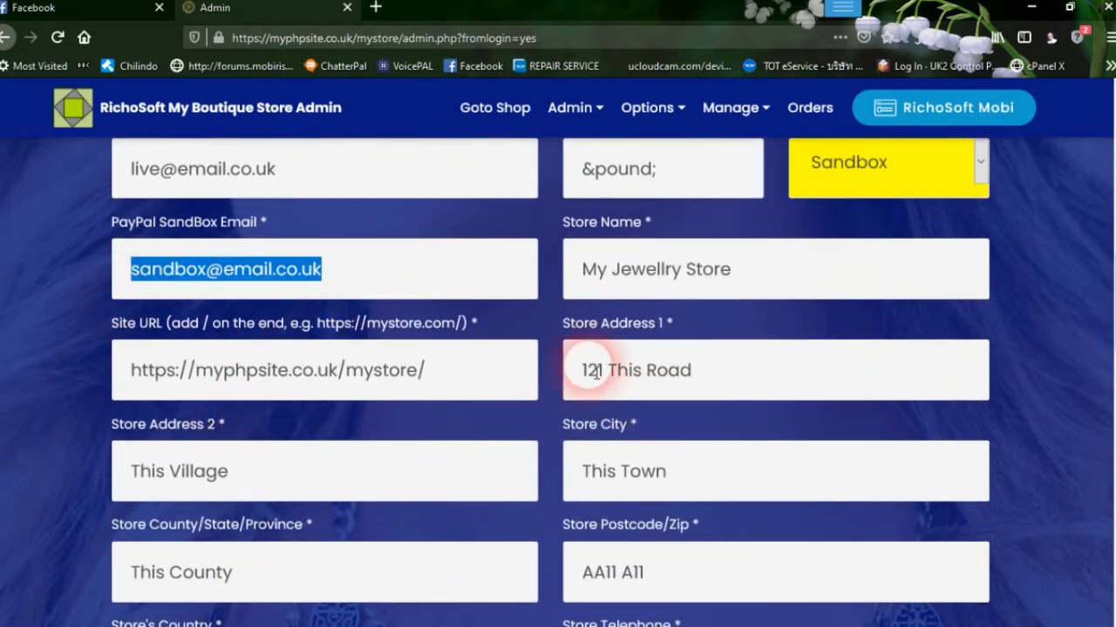
left_click(754, 291)
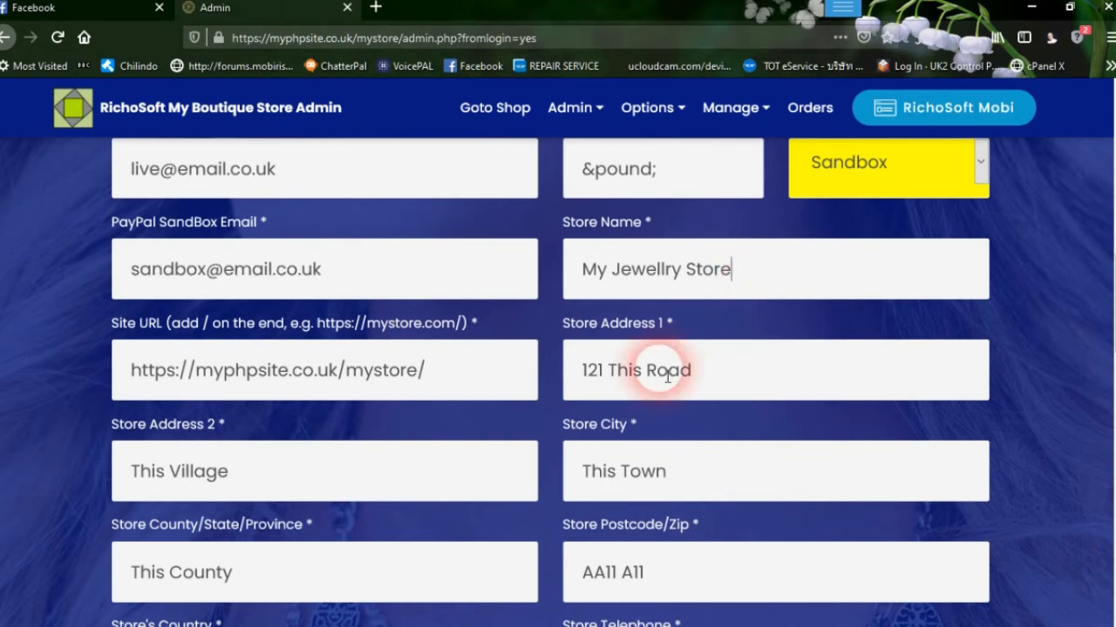
scroll(666, 377, "down", 1)
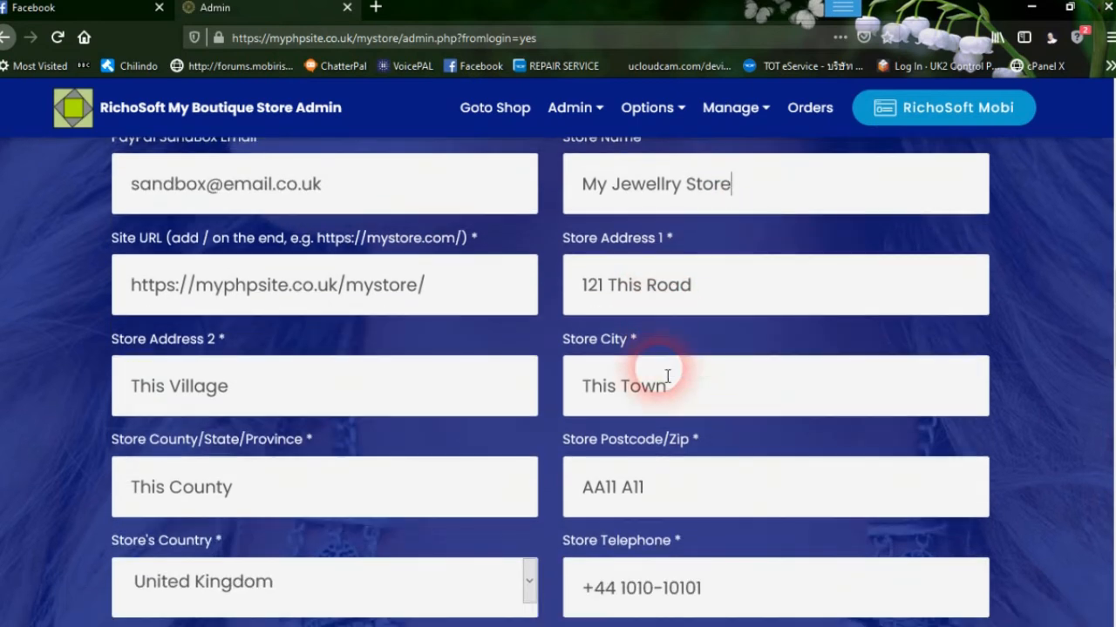
left_click_drag(441, 288, 87, 291)
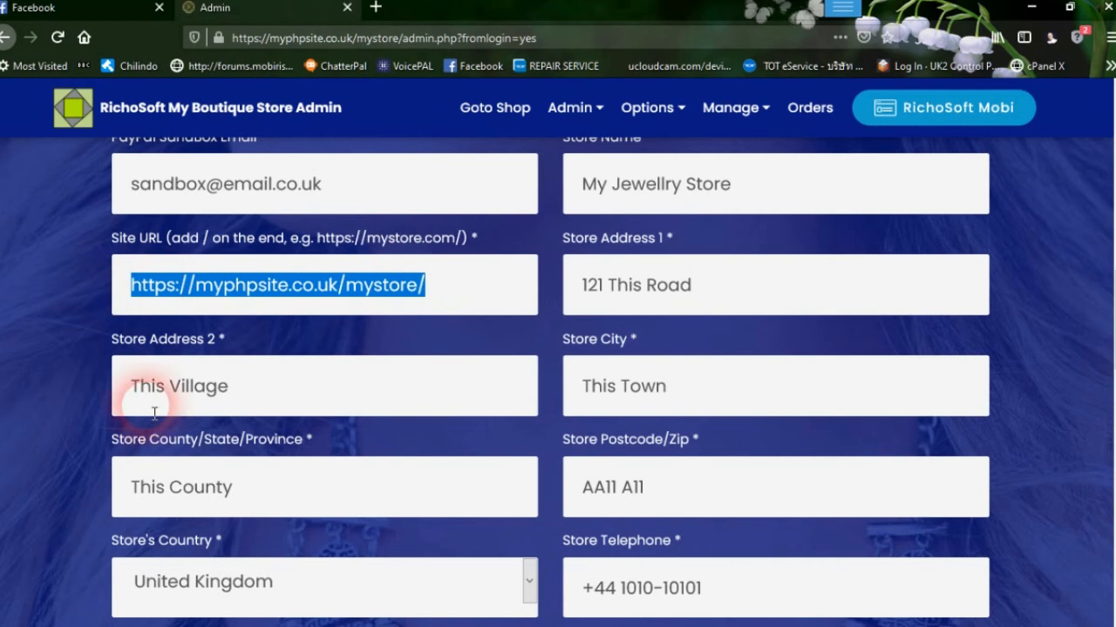
left_click(737, 301)
left_click(419, 411)
left_click(641, 405)
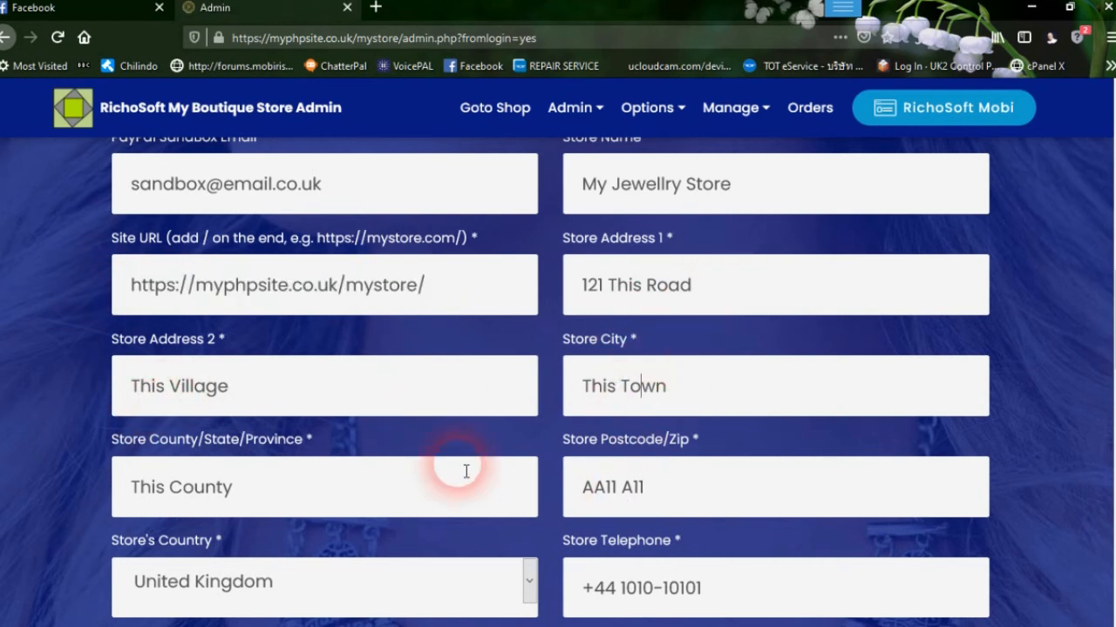
scroll(455, 466, "down", 3)
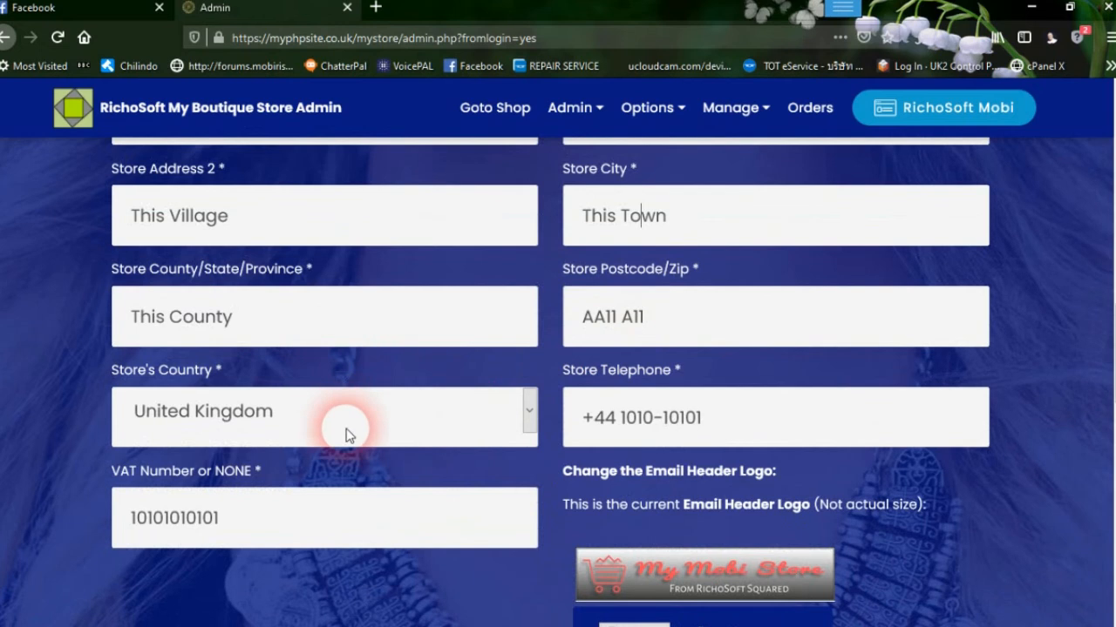
left_click(733, 423)
left_click(281, 528)
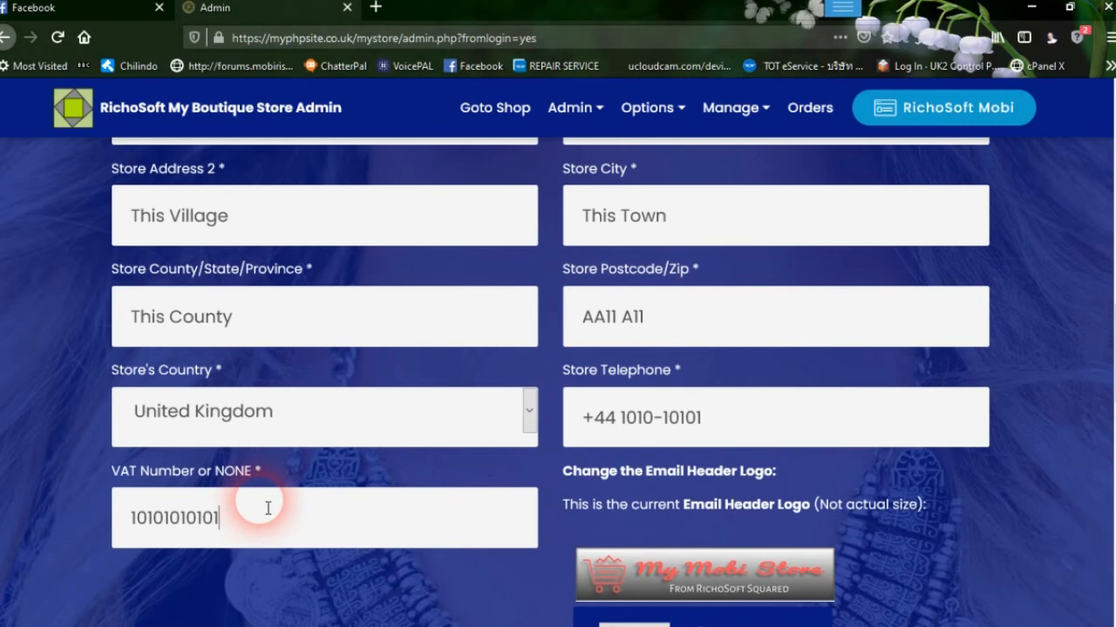
scroll(909, 478, "down", 2)
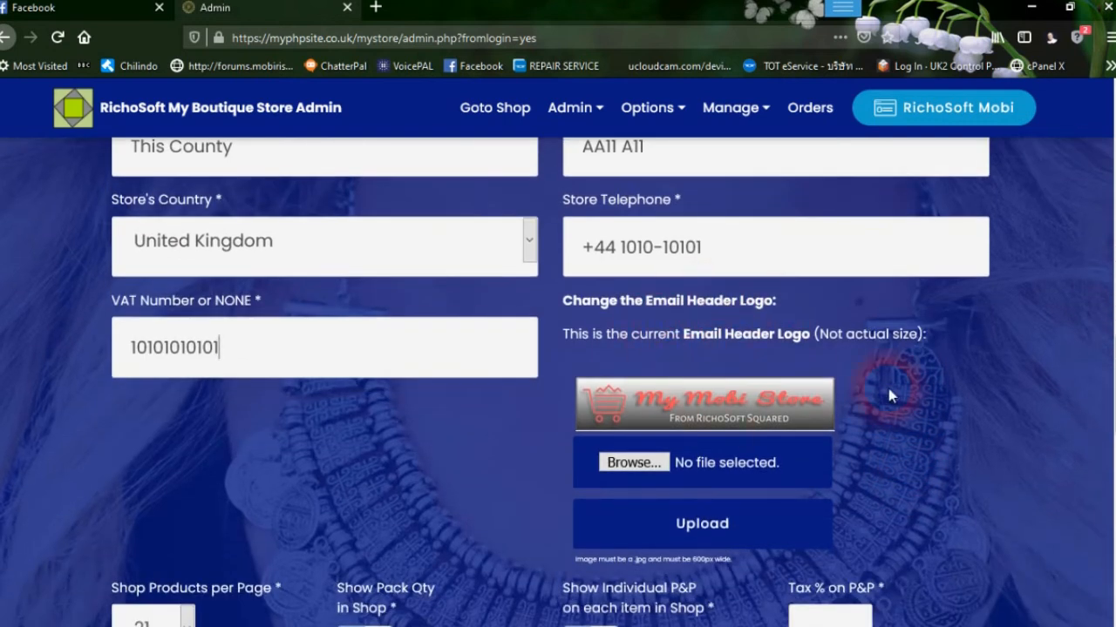
scroll(887, 383, "down", 1)
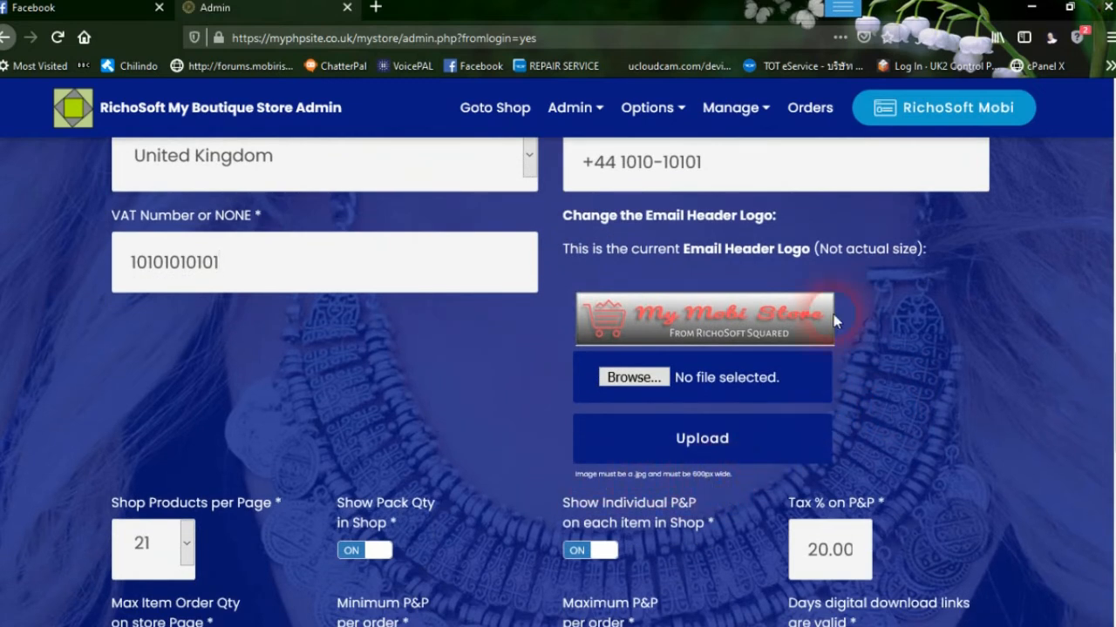
scroll(929, 385, "down", 3)
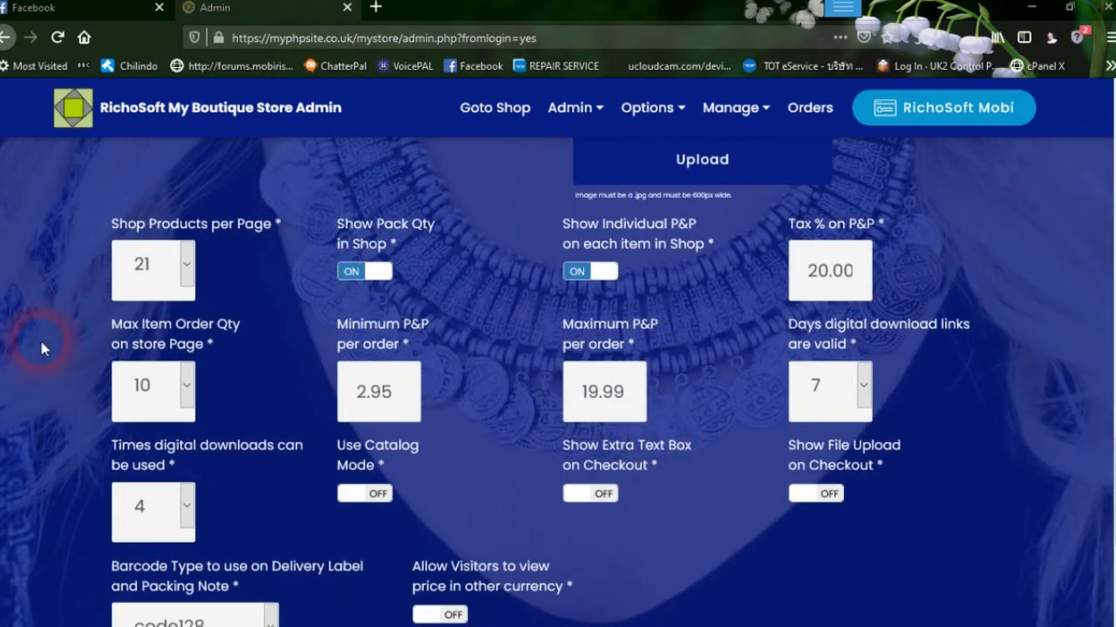
left_click(188, 269)
left_click(190, 270)
left_click(190, 270)
left_click_drag(186, 374, 219, 270)
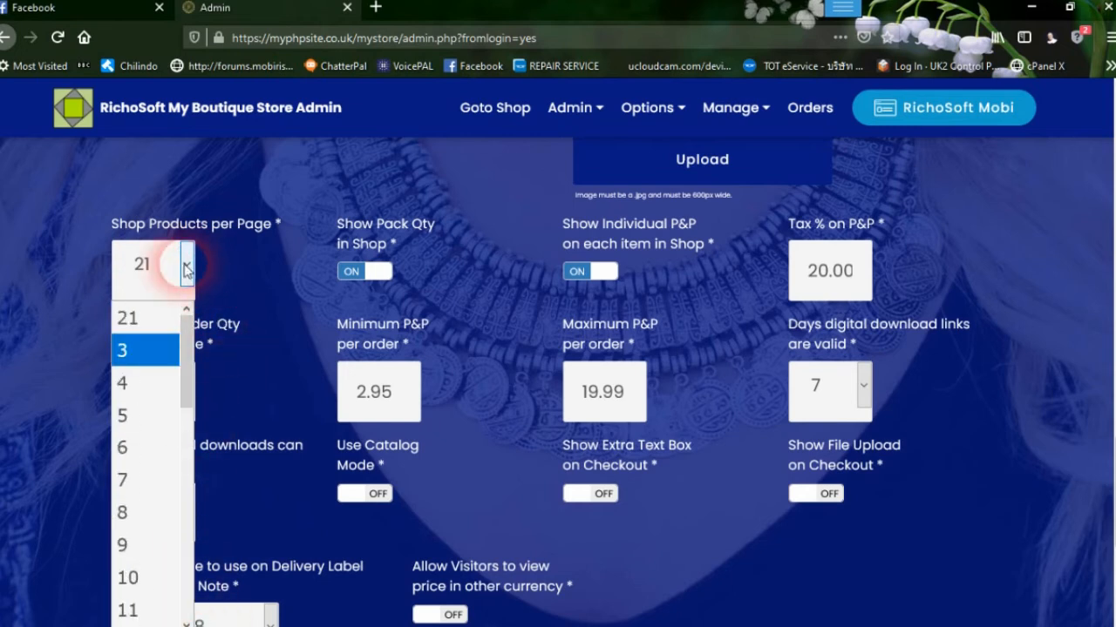
left_click(187, 270)
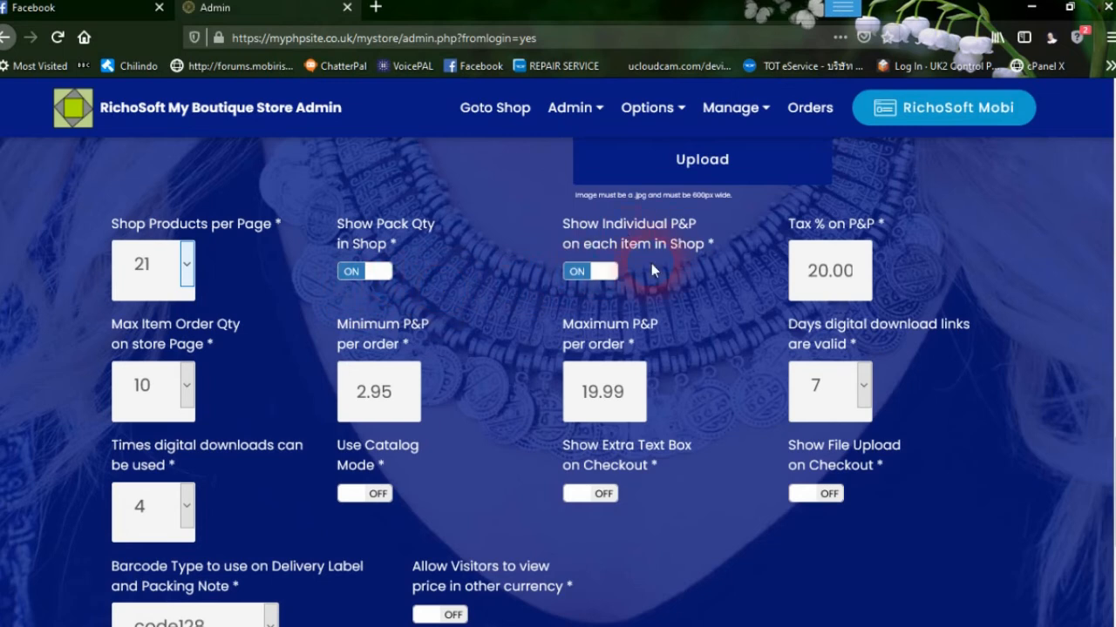
left_click(615, 277)
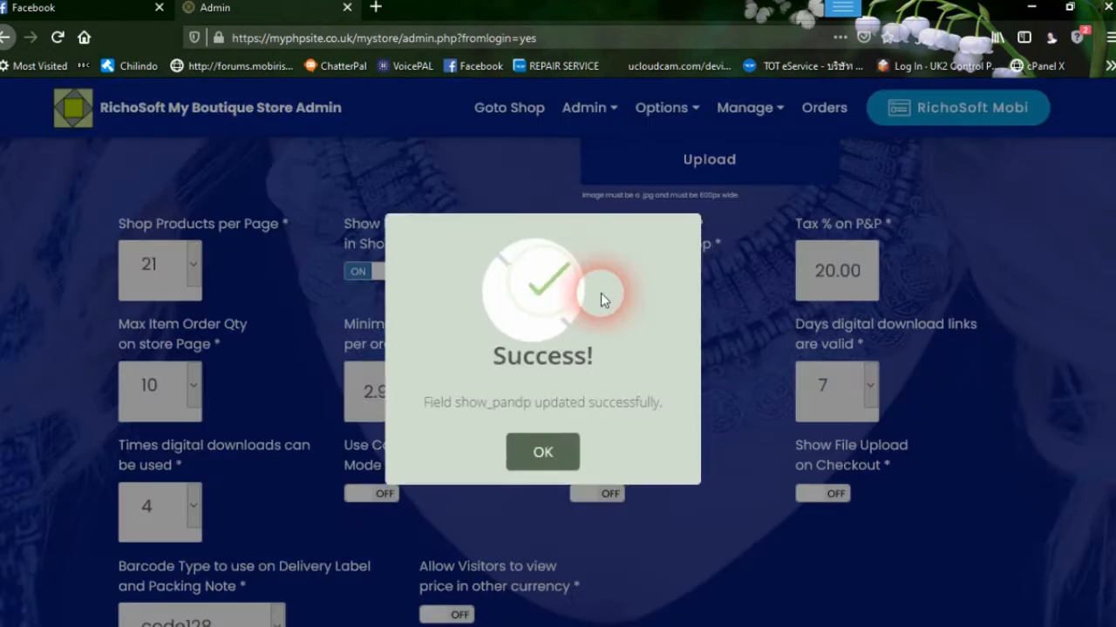
left_click(541, 449)
left_click(614, 272)
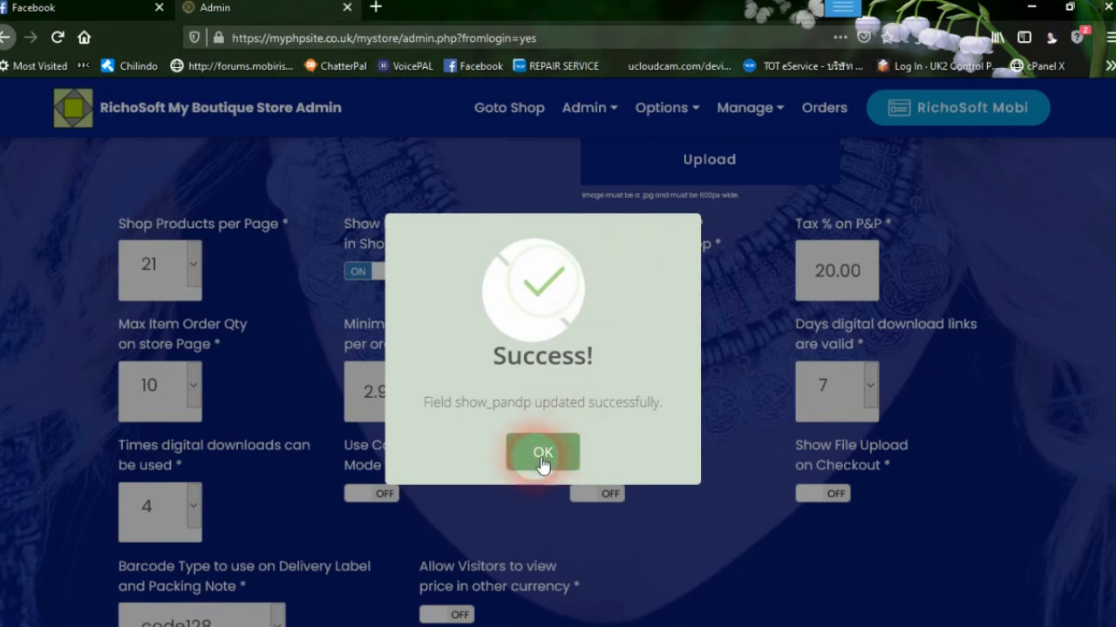
left_click(540, 458)
left_click(588, 276)
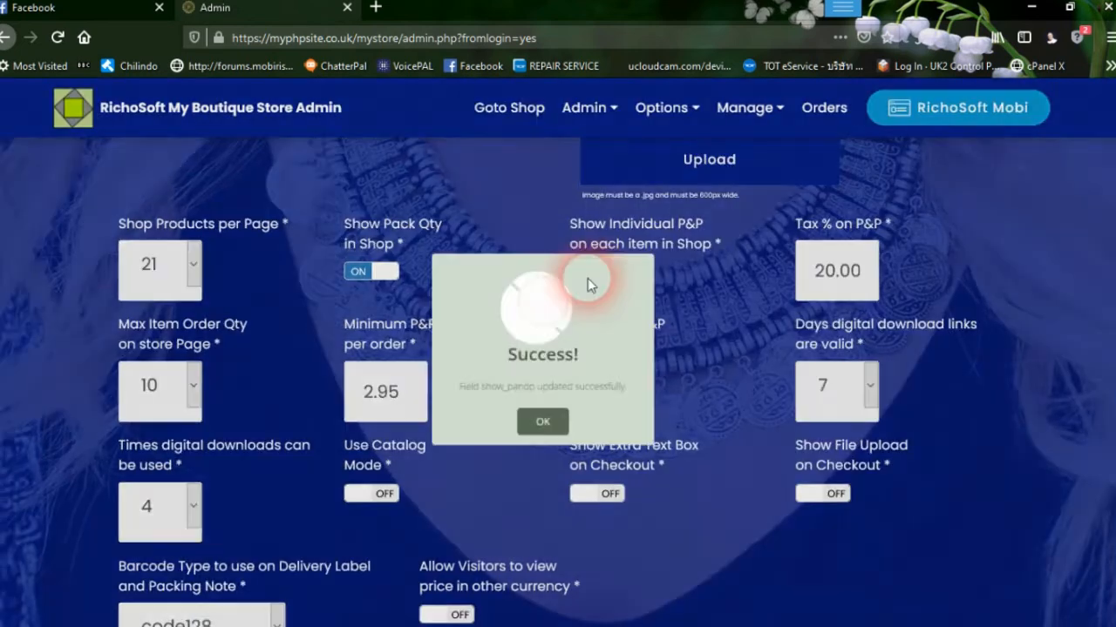
left_click(562, 457)
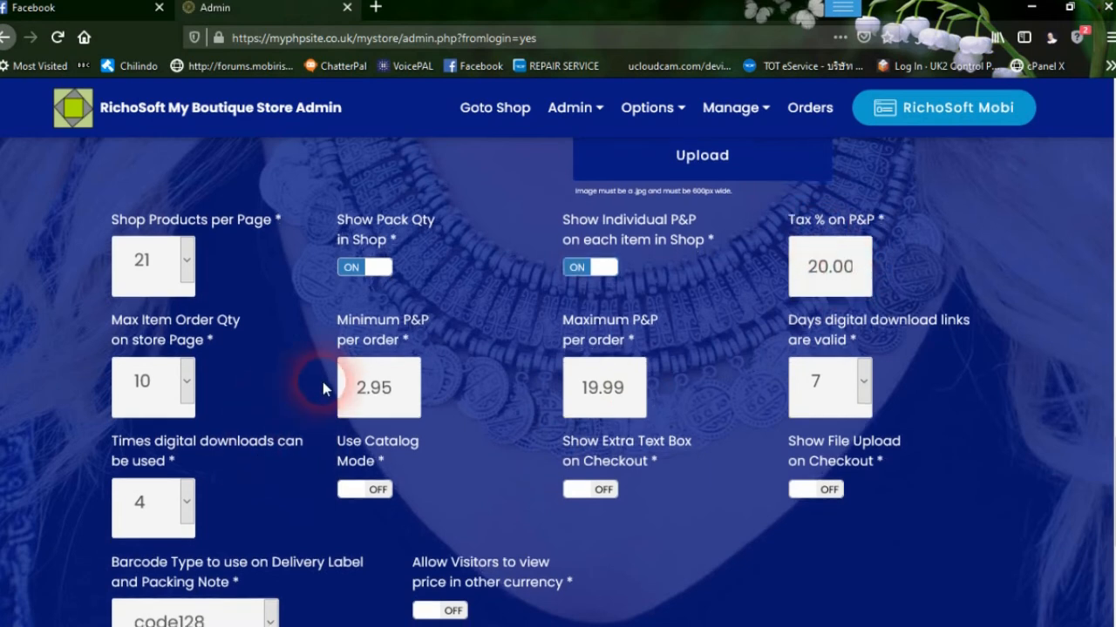
scroll(261, 349, "down", 2)
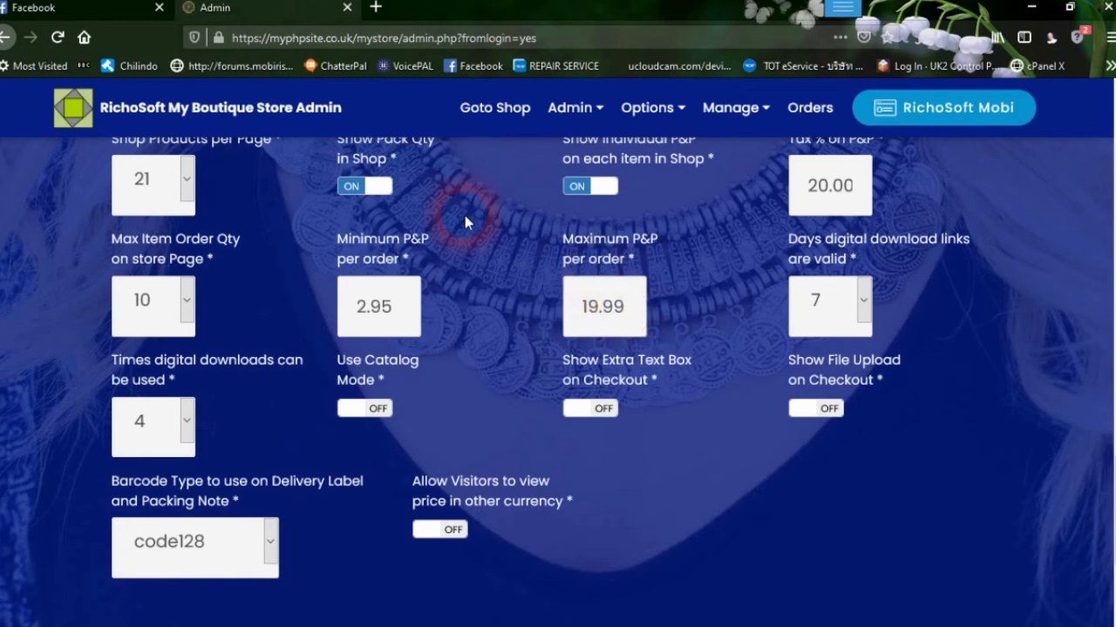
left_click(396, 317)
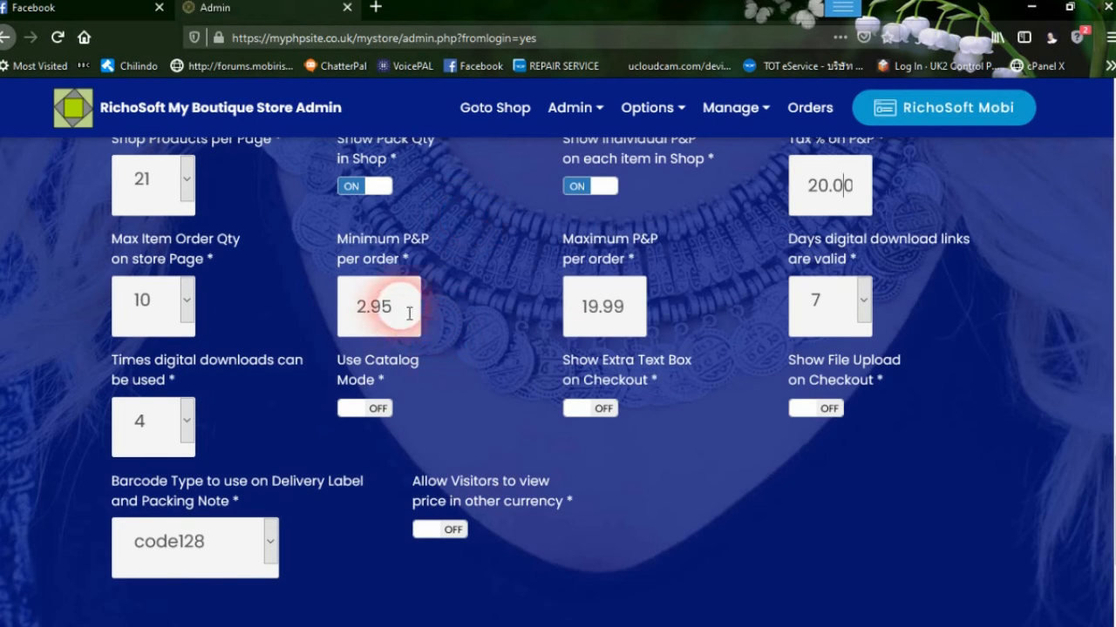
left_click_drag(408, 312, 344, 307)
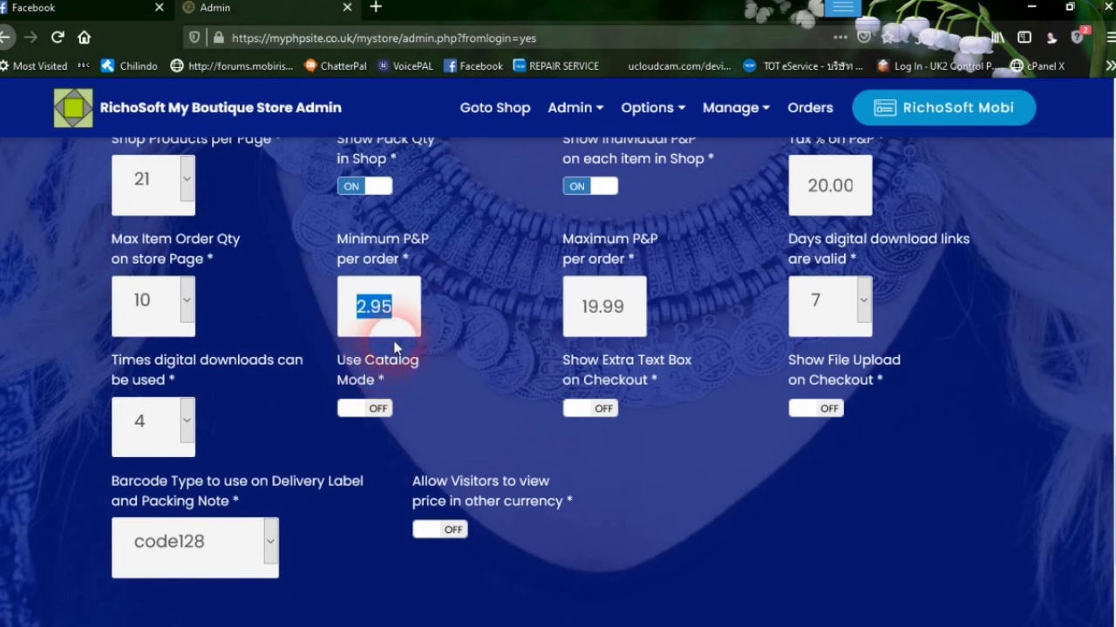
left_click(403, 307)
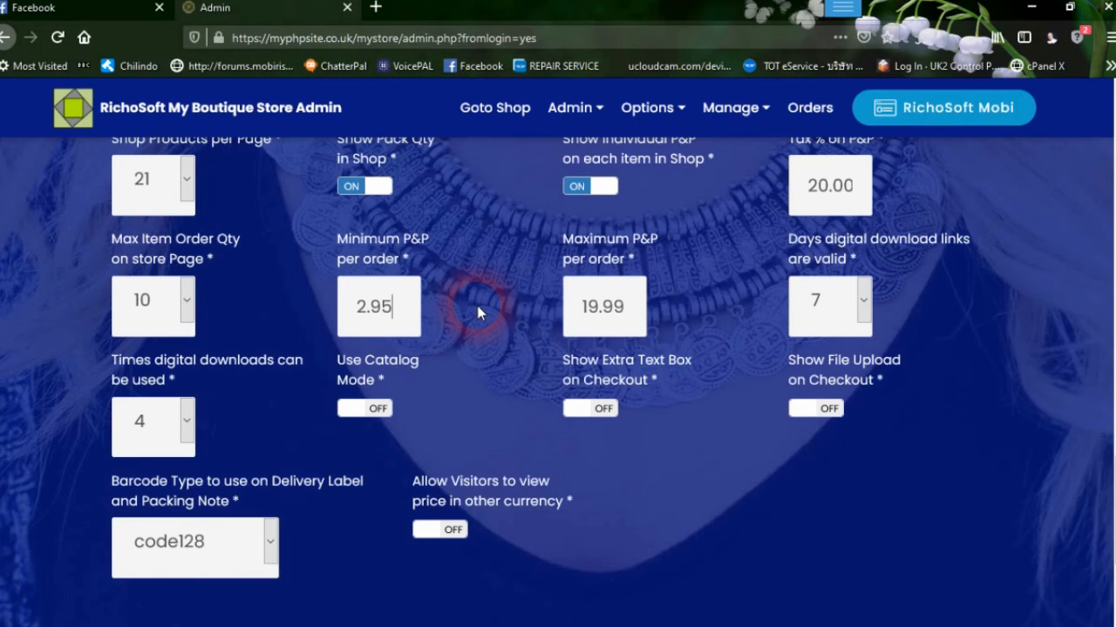
left_click(572, 183)
scroll(660, 219, "up", 2)
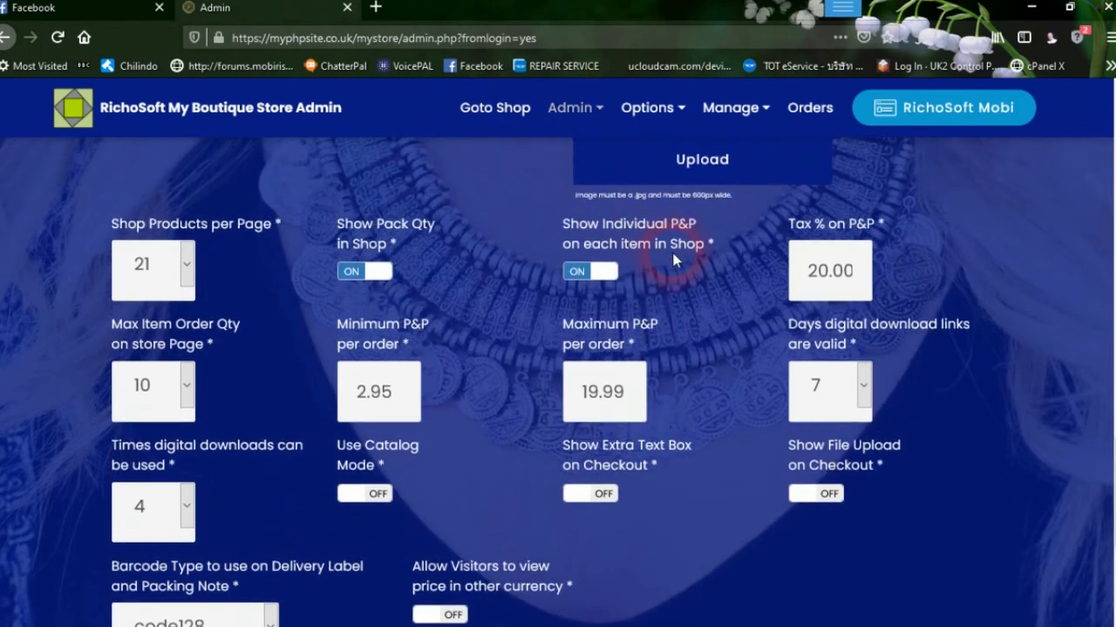
scroll(666, 280, "down", 4)
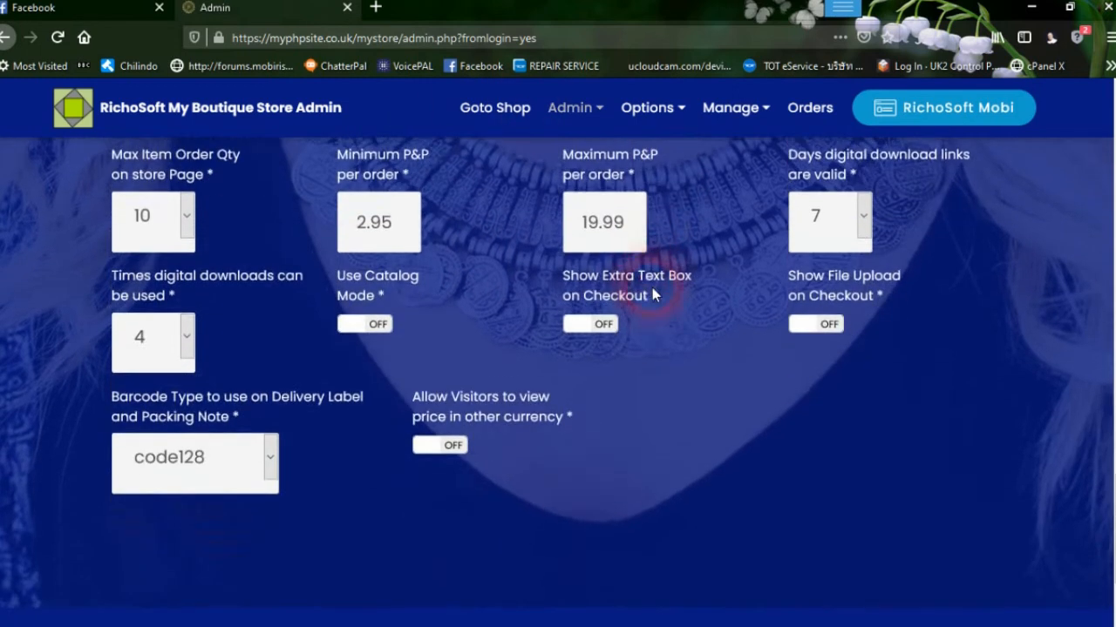
double_click(400, 230)
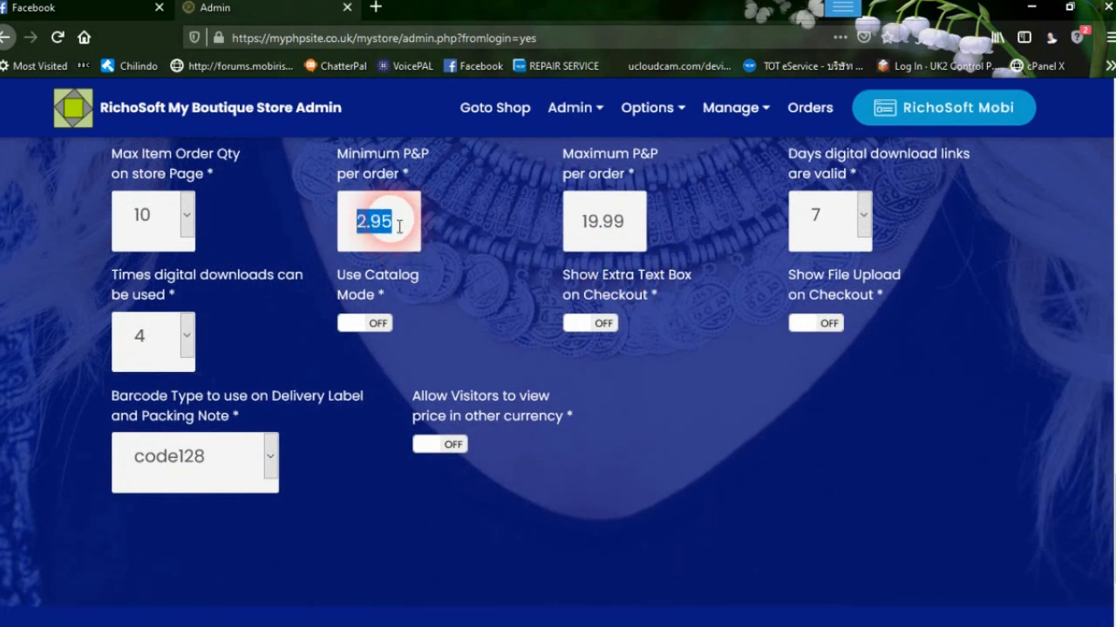
left_click(479, 229)
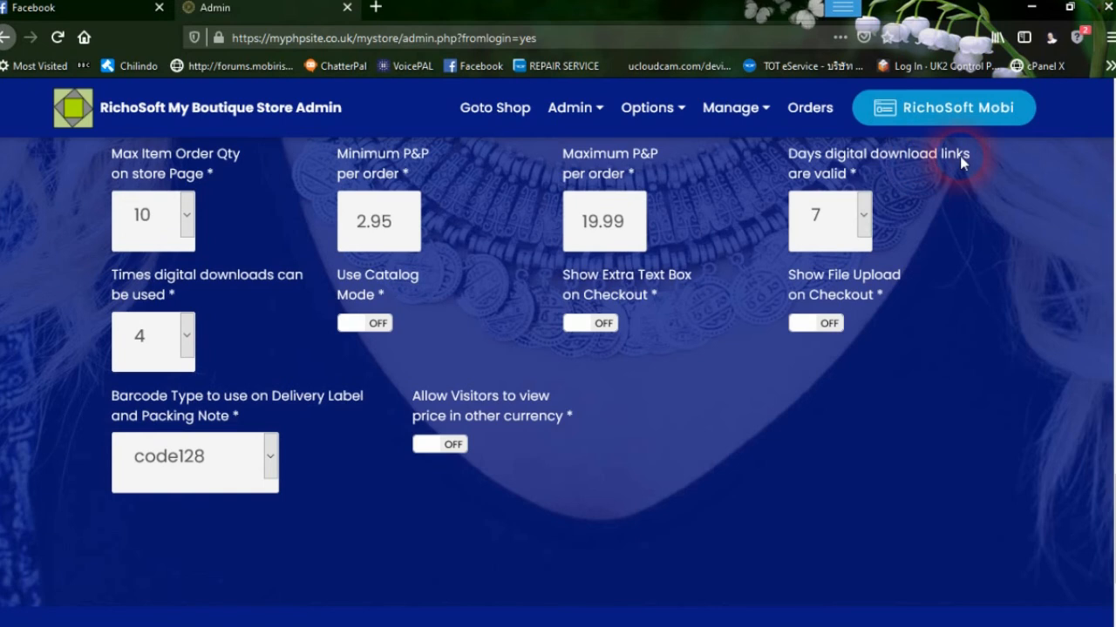
left_click(867, 214)
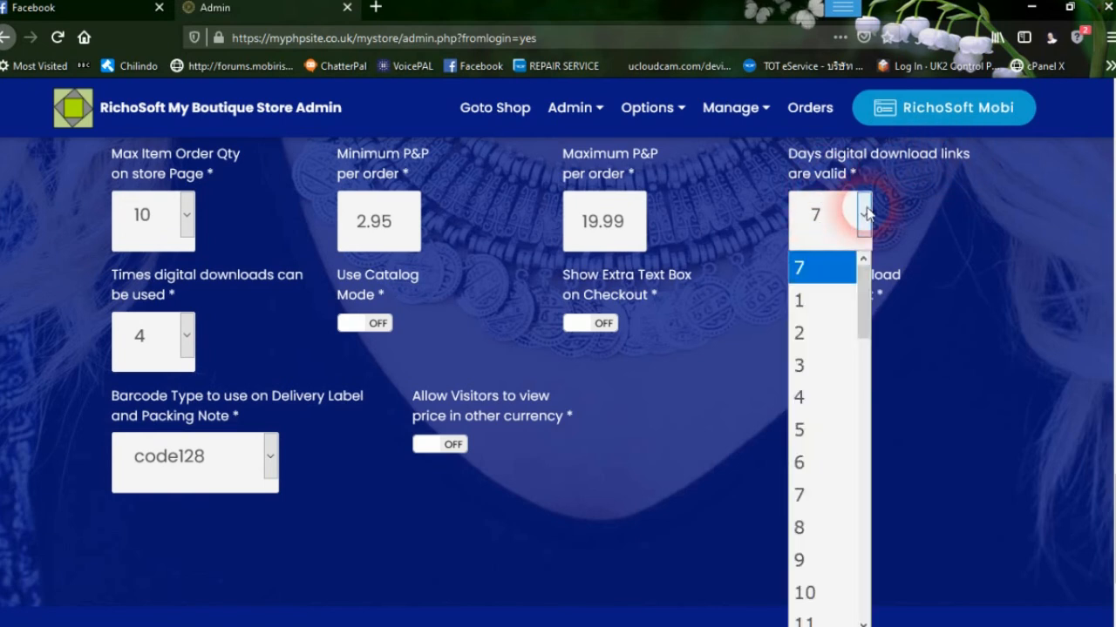
left_click_drag(851, 264, 849, 571)
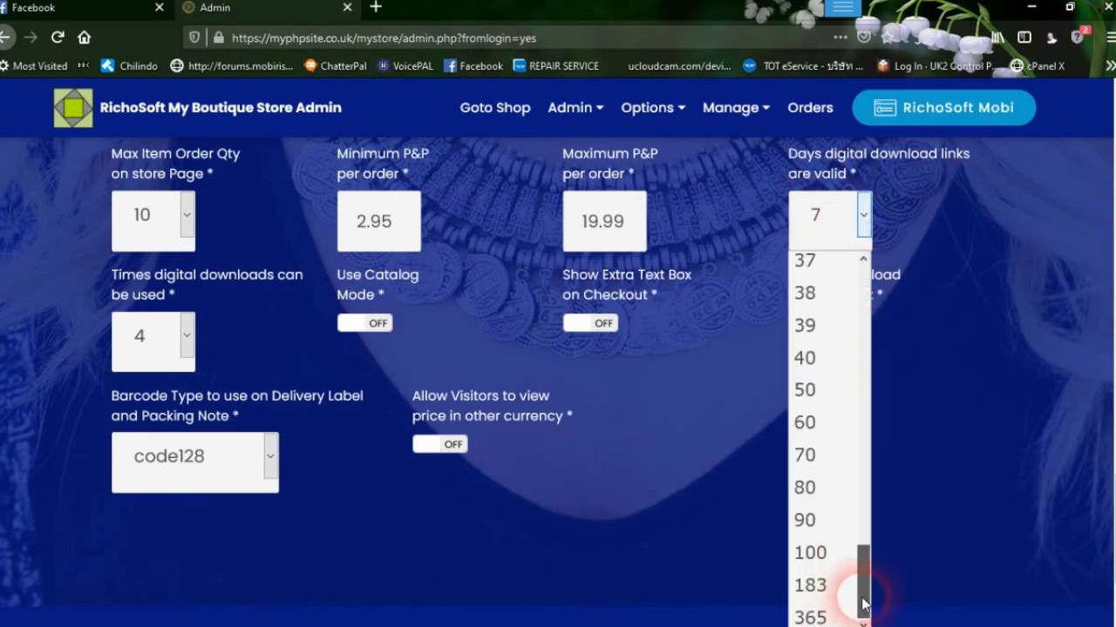
left_click_drag(859, 587, 829, 219)
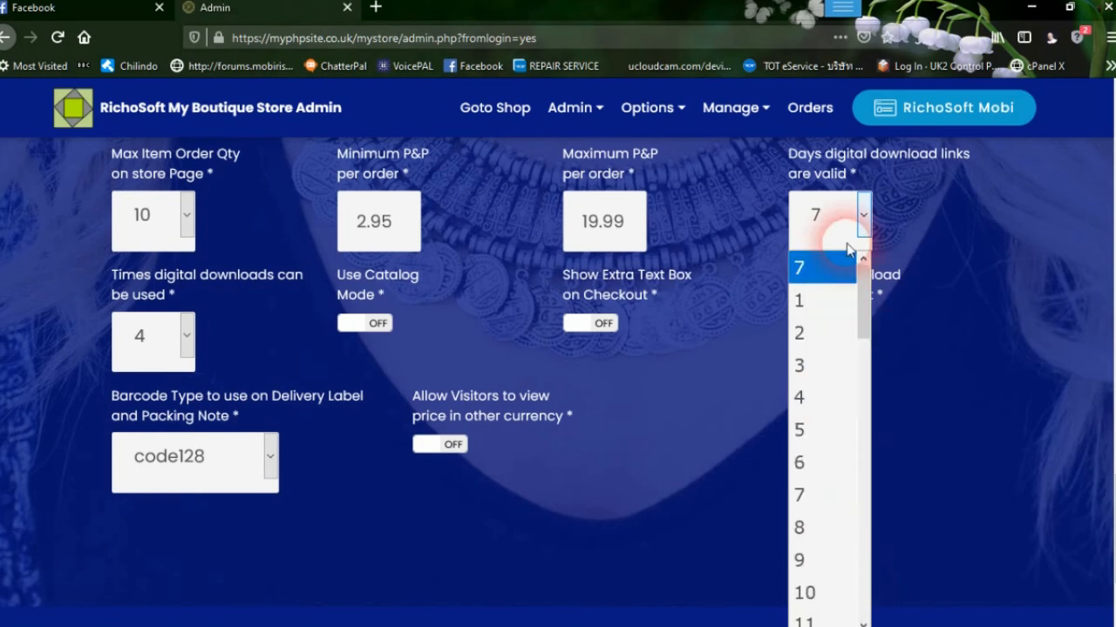
left_click(940, 216)
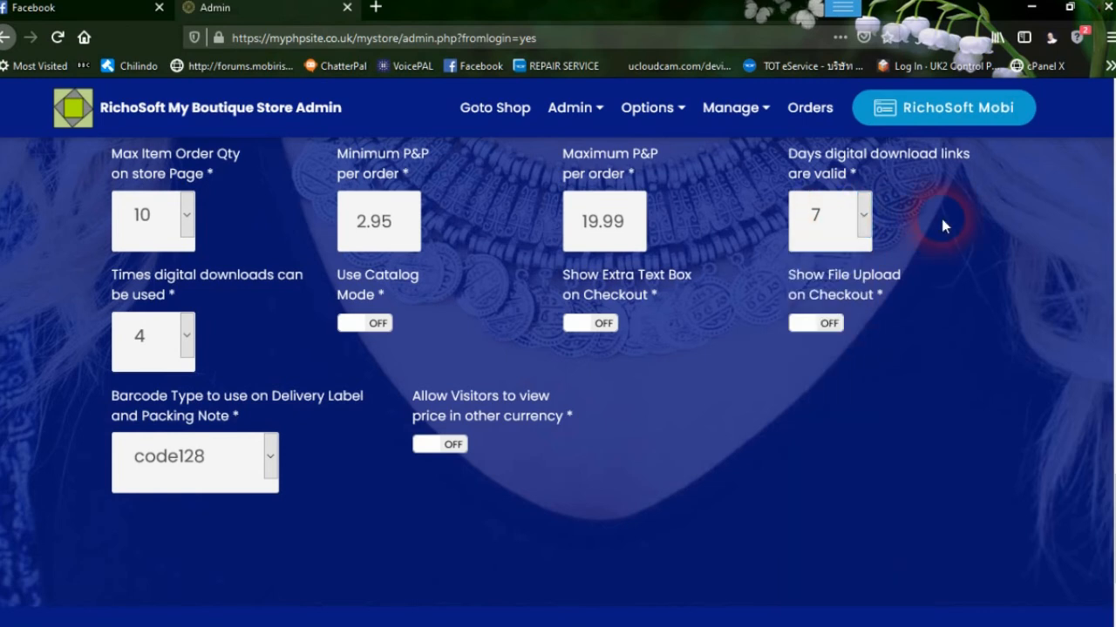
left_click(181, 344)
left_click_drag(190, 442, 169, 411)
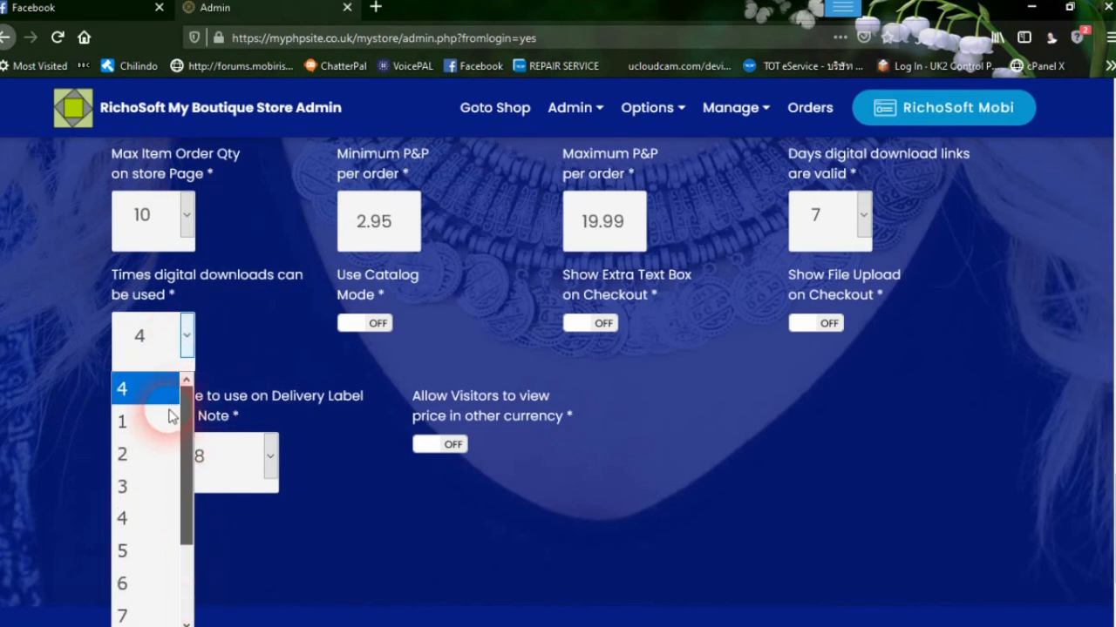
left_click(186, 344)
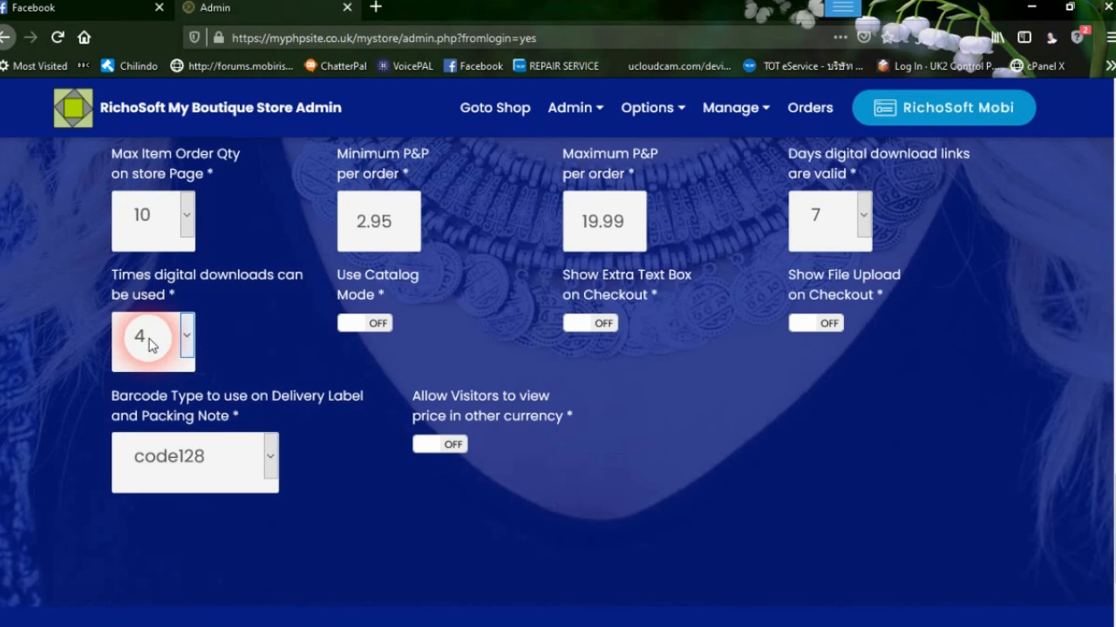
left_click(165, 345)
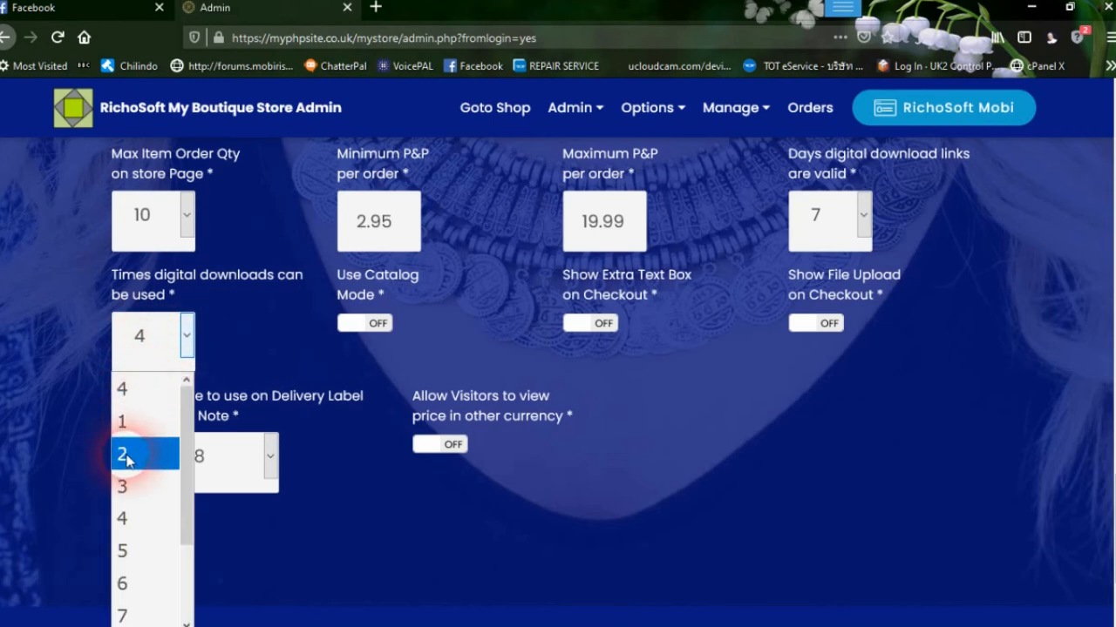
left_click(187, 338)
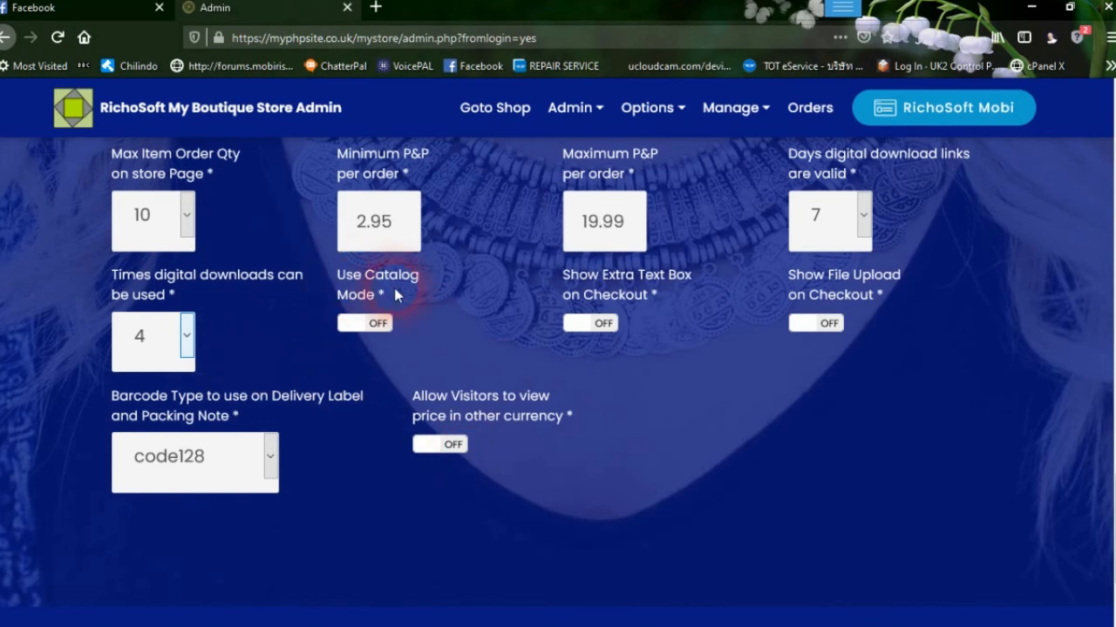
left_click(390, 332)
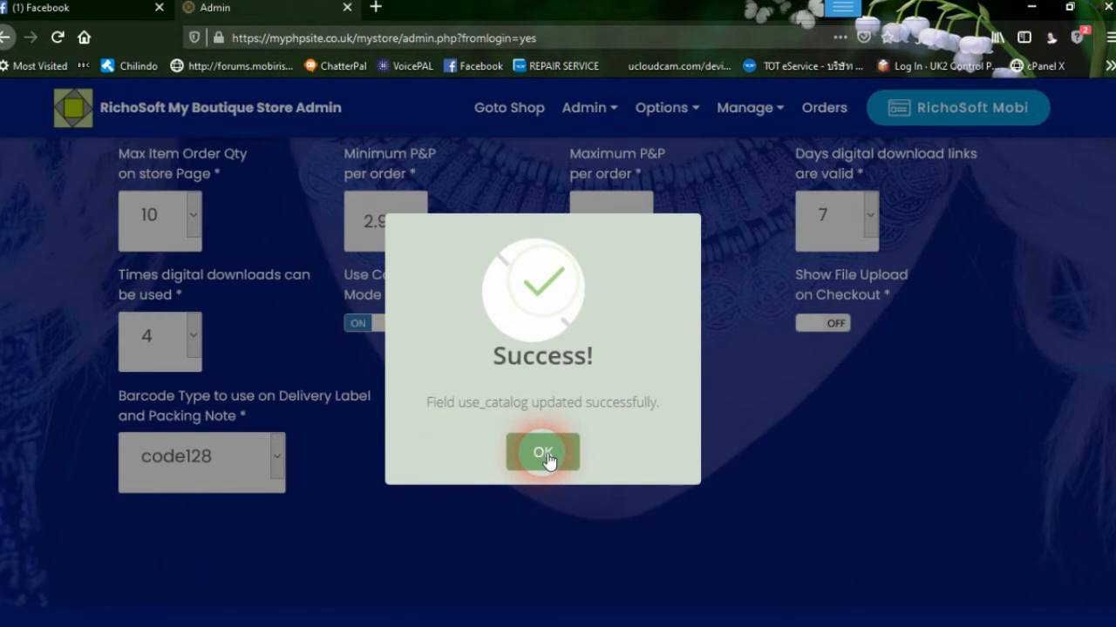
left_click(545, 455)
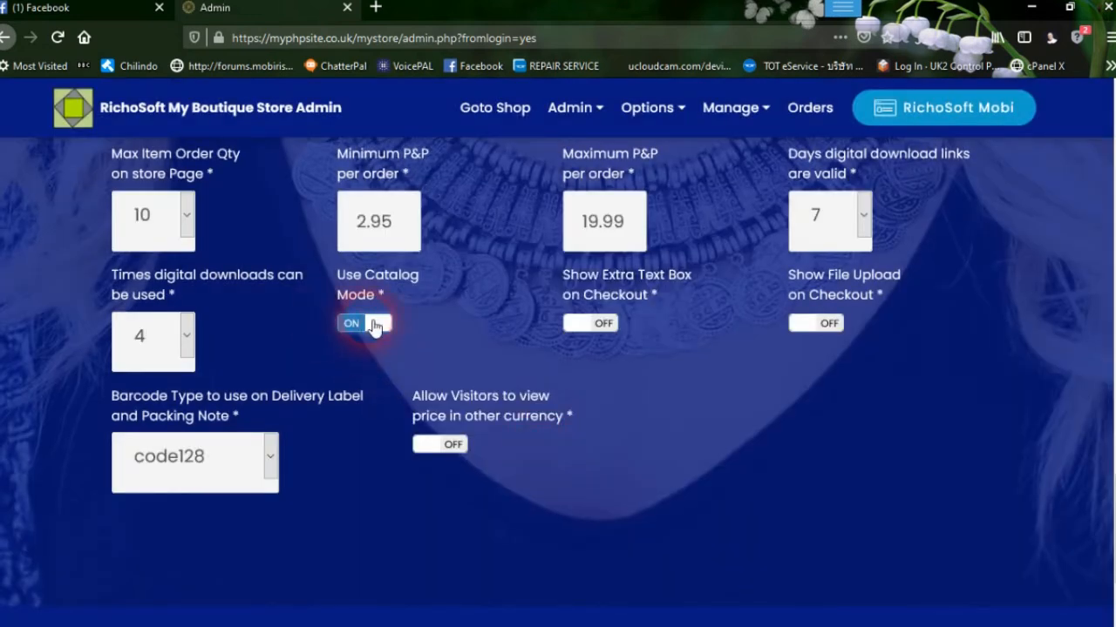
left_click(374, 326)
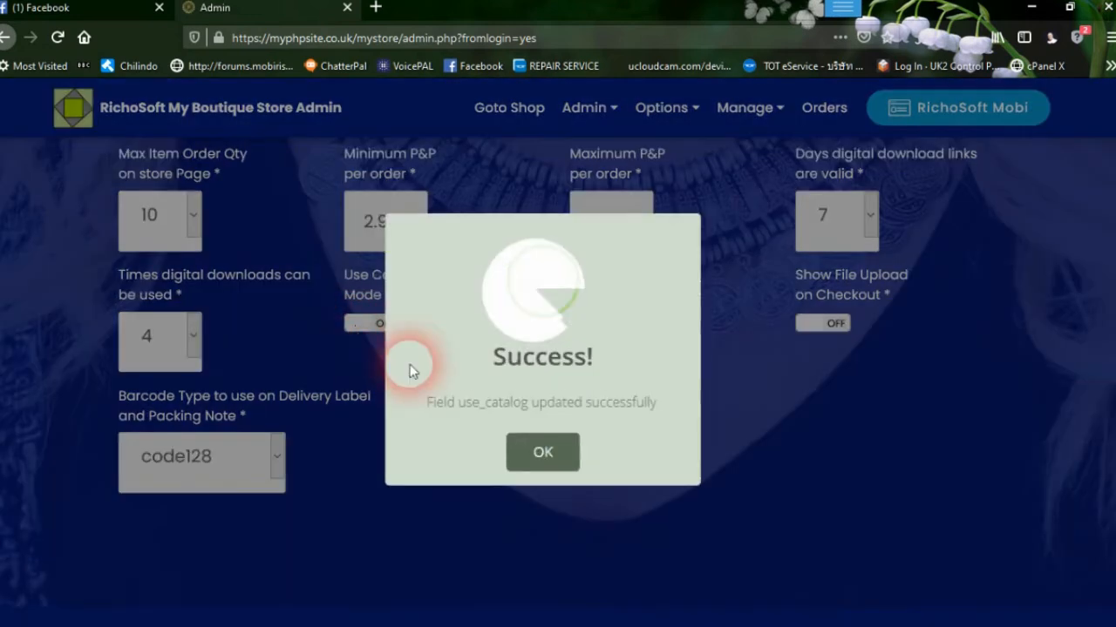
left_click(569, 451)
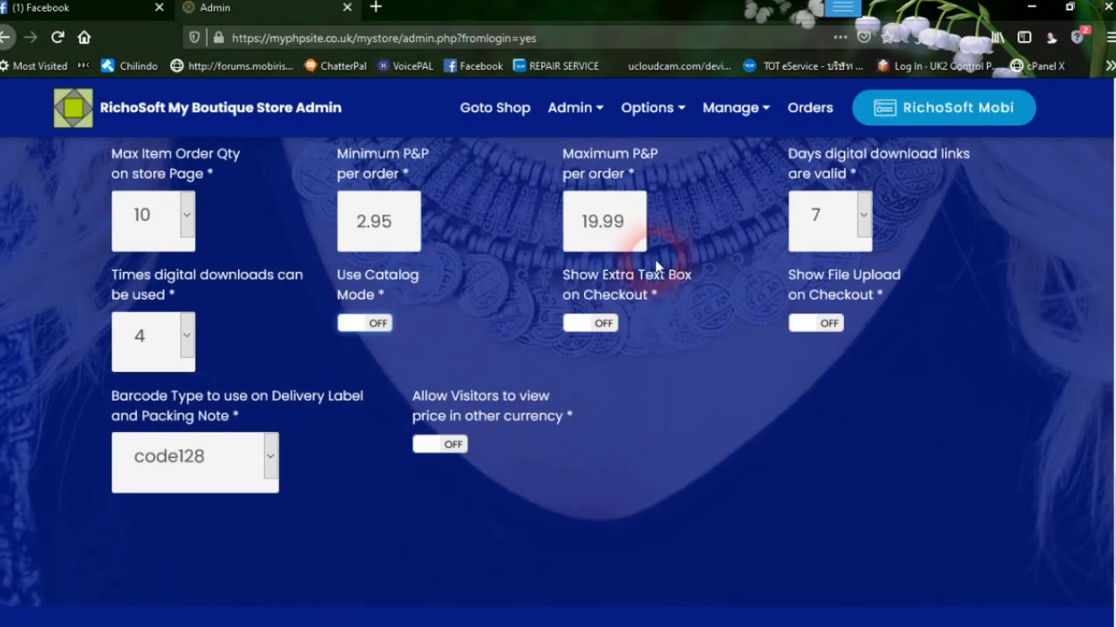
left_click(606, 324)
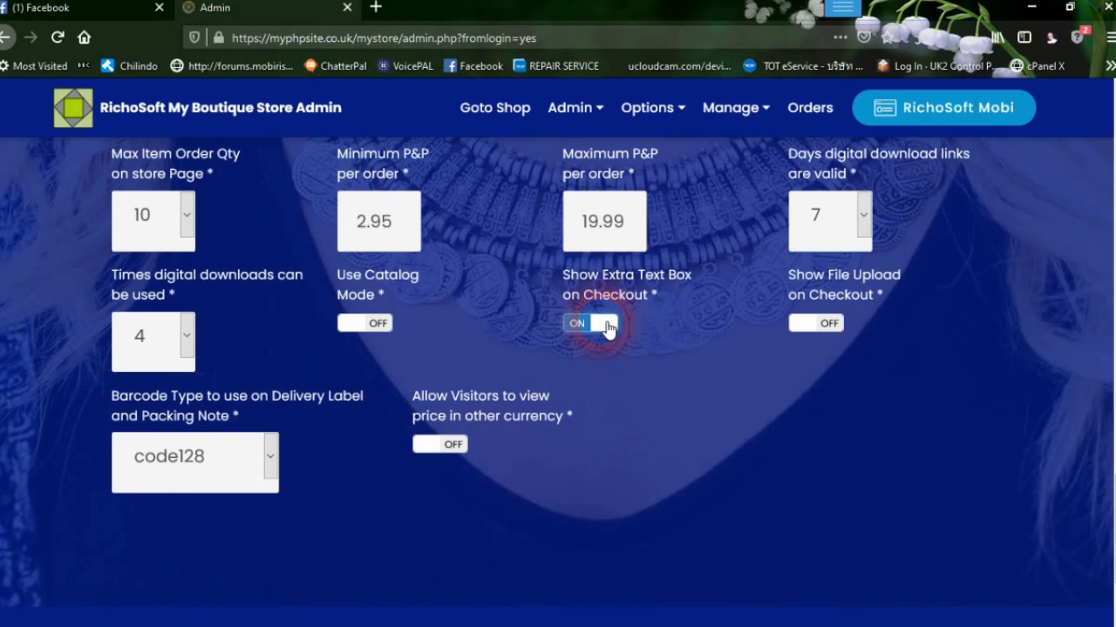
left_click(558, 453)
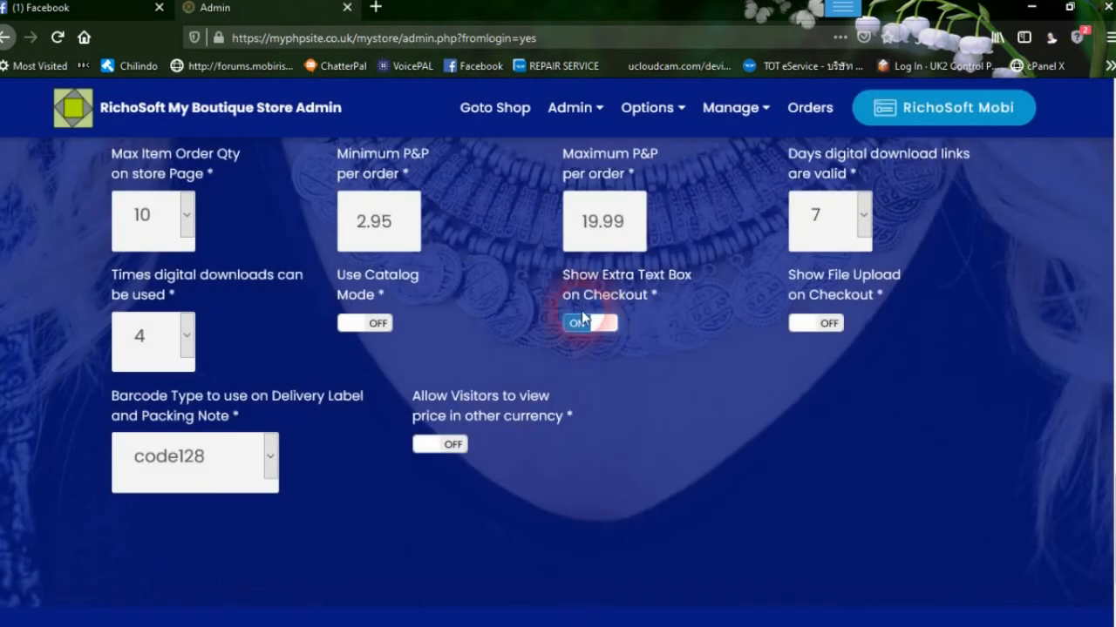
left_click(602, 324)
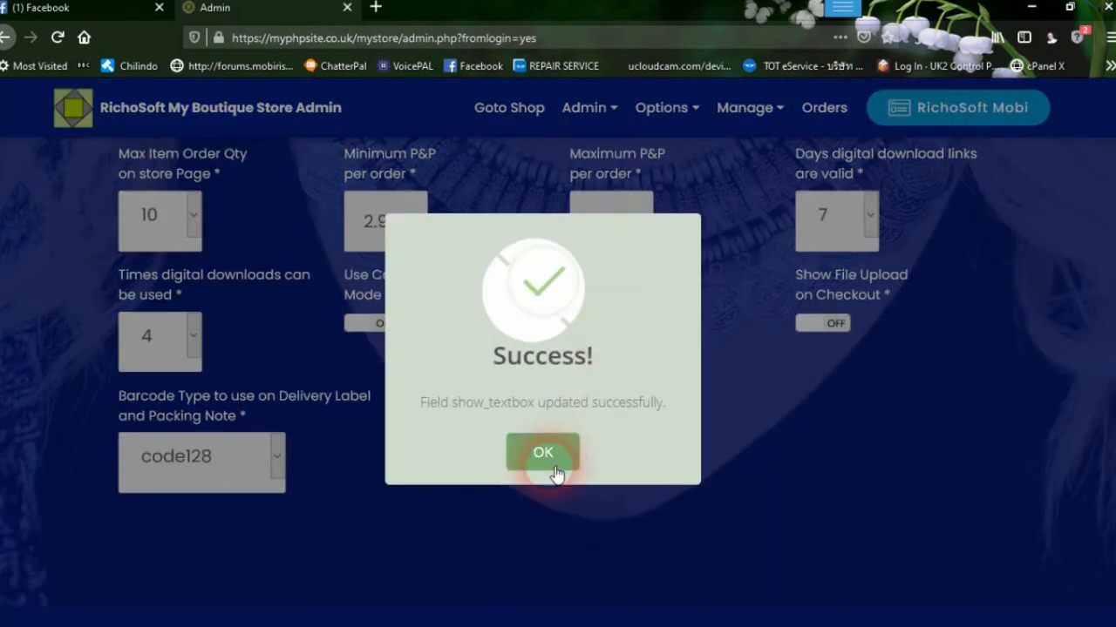
left_click(555, 460)
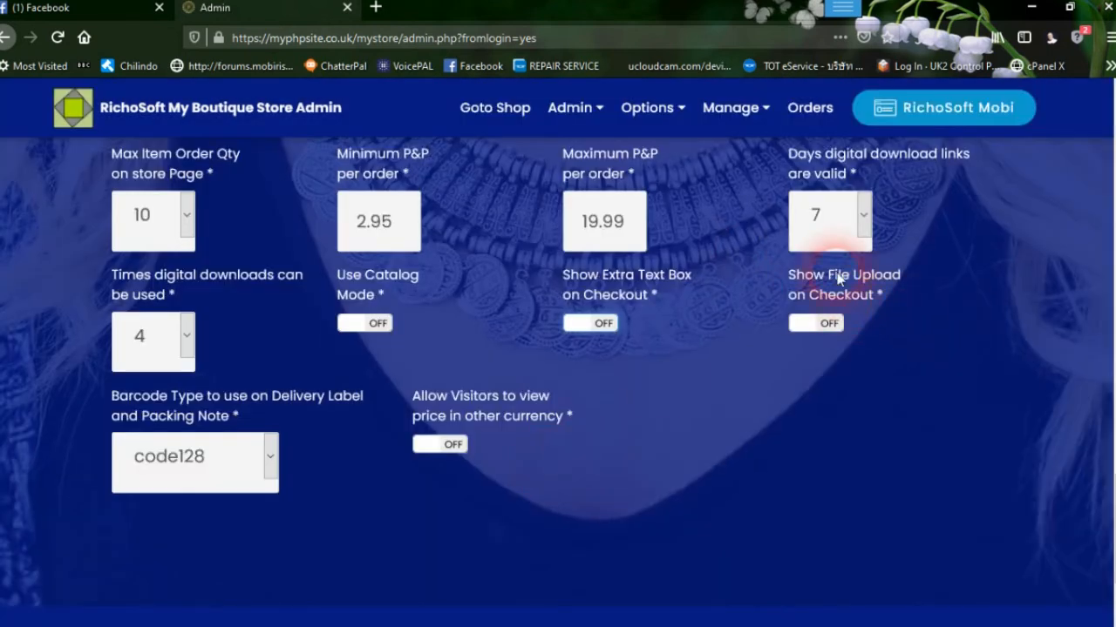
left_click(810, 325)
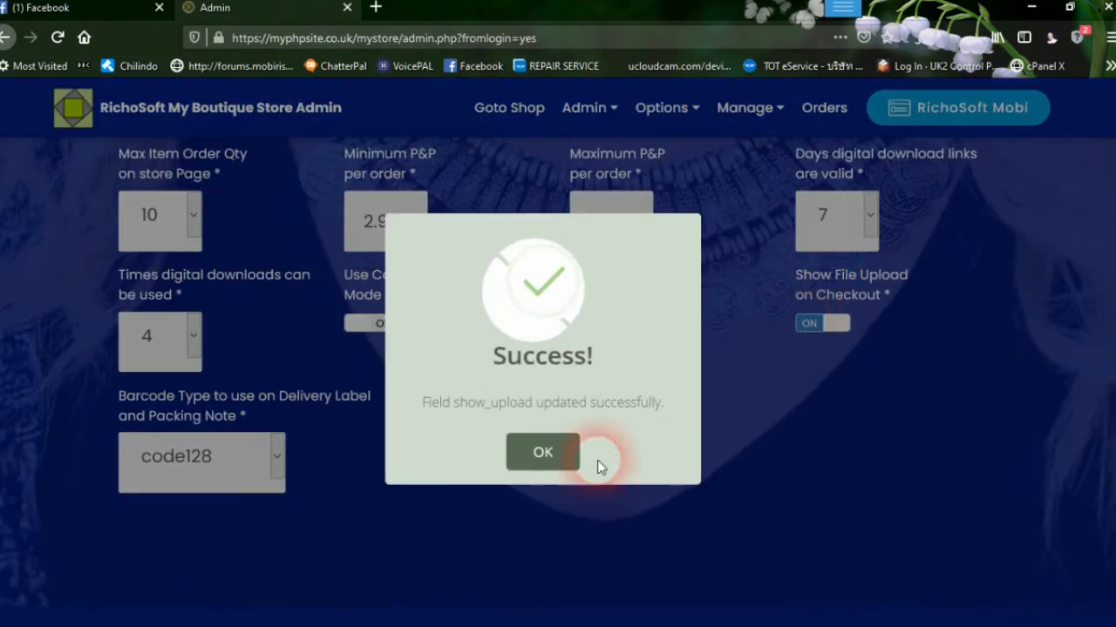
left_click(568, 461)
left_click(811, 325)
right_click(811, 329)
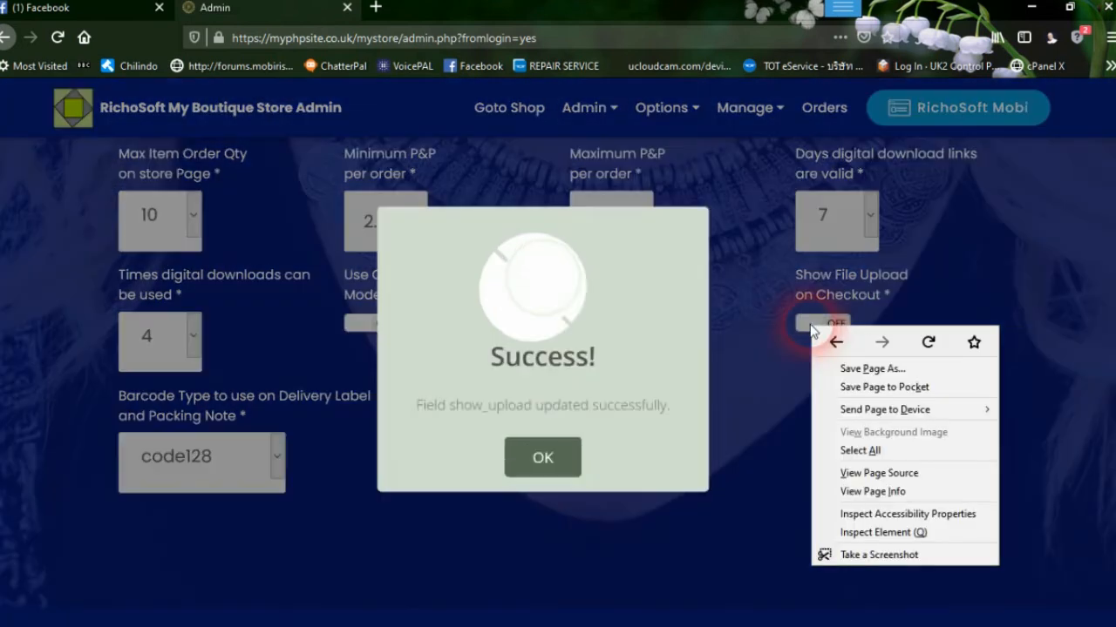
left_click(540, 462)
left_click(542, 458)
left_click(824, 327)
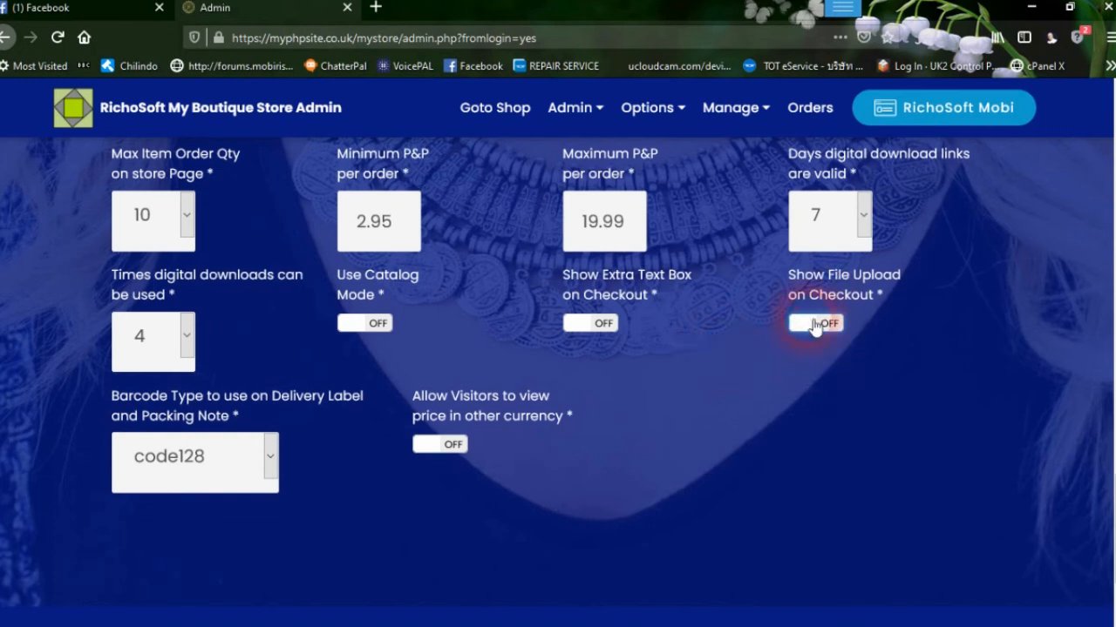
scroll(536, 398, "down", 2)
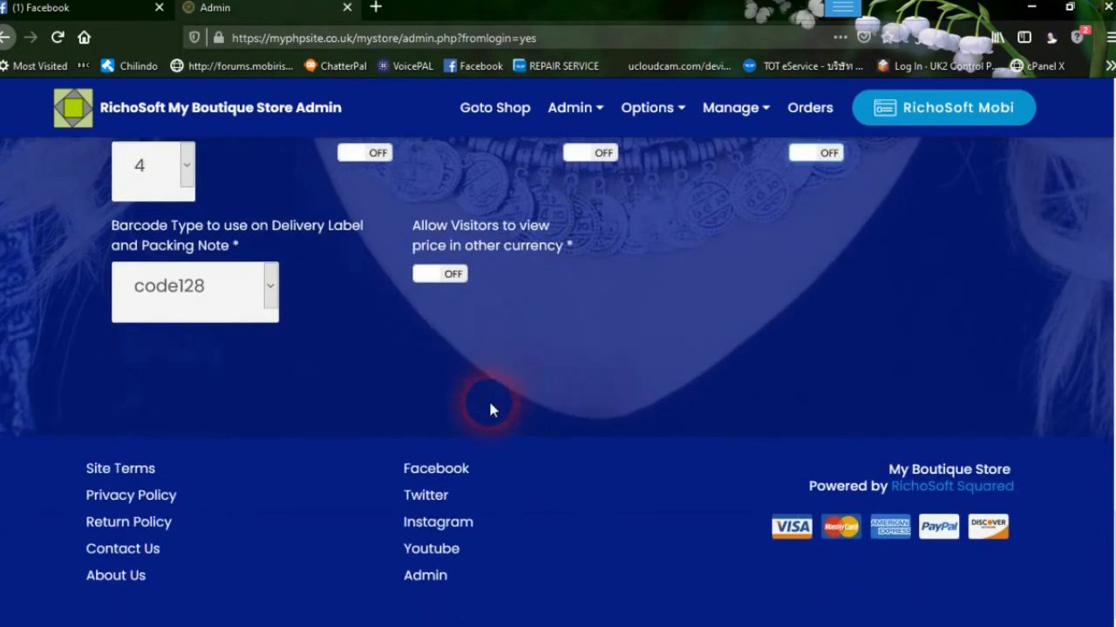
scroll(489, 406, "up", 2)
scroll(488, 404, "down", 2)
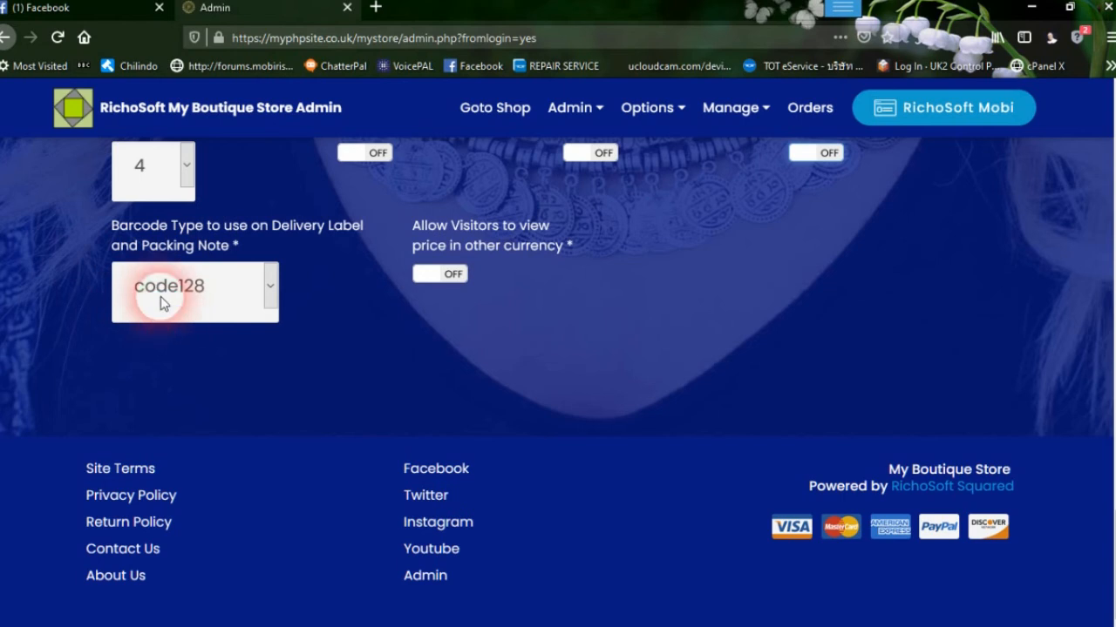
left_click(272, 290)
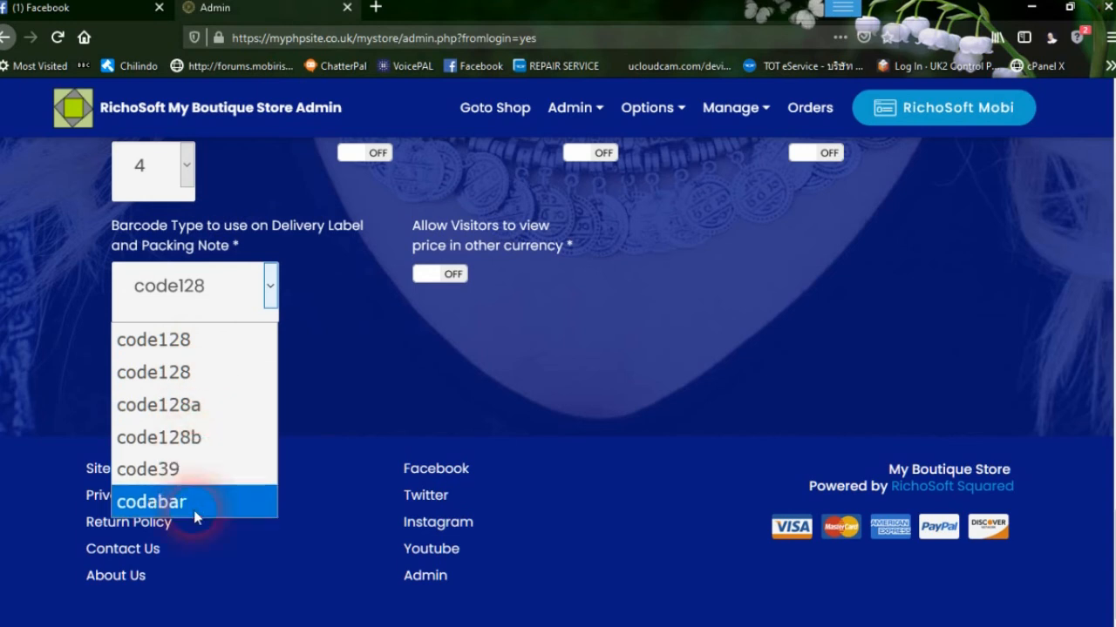
left_click(380, 352)
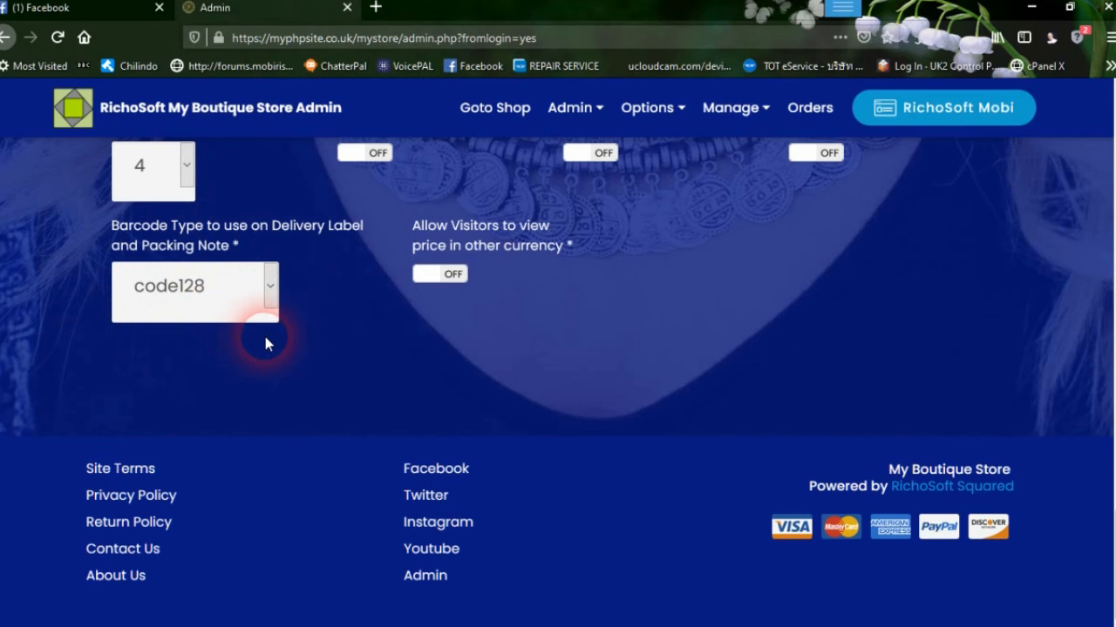
left_click_drag(454, 190, 609, 259)
left_click(521, 278)
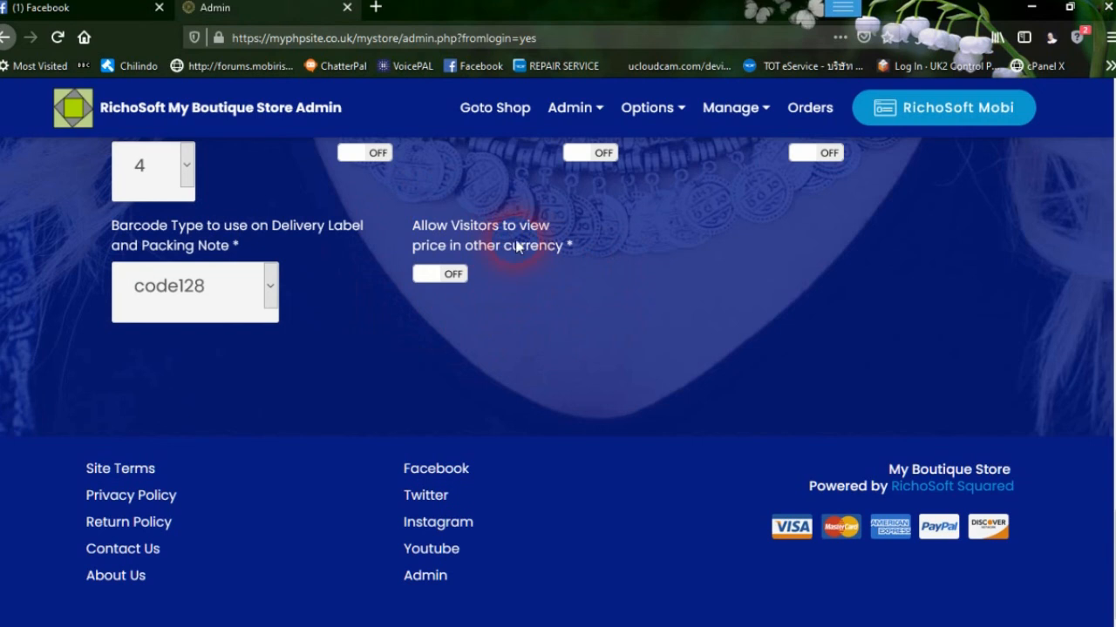
left_click(445, 274)
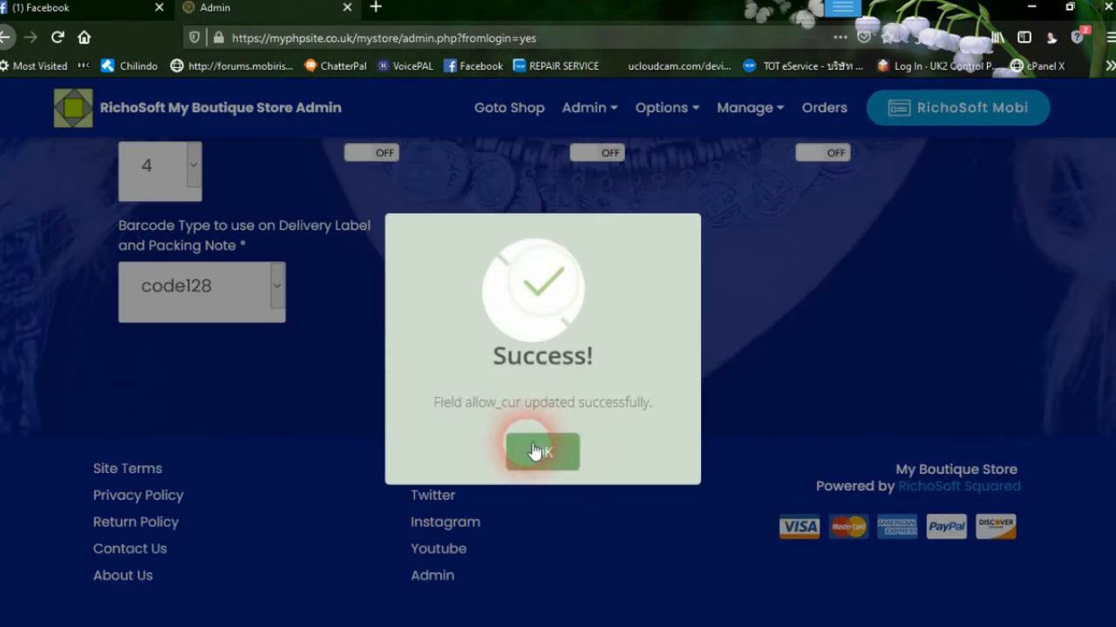
left_click(531, 451)
left_click(444, 274)
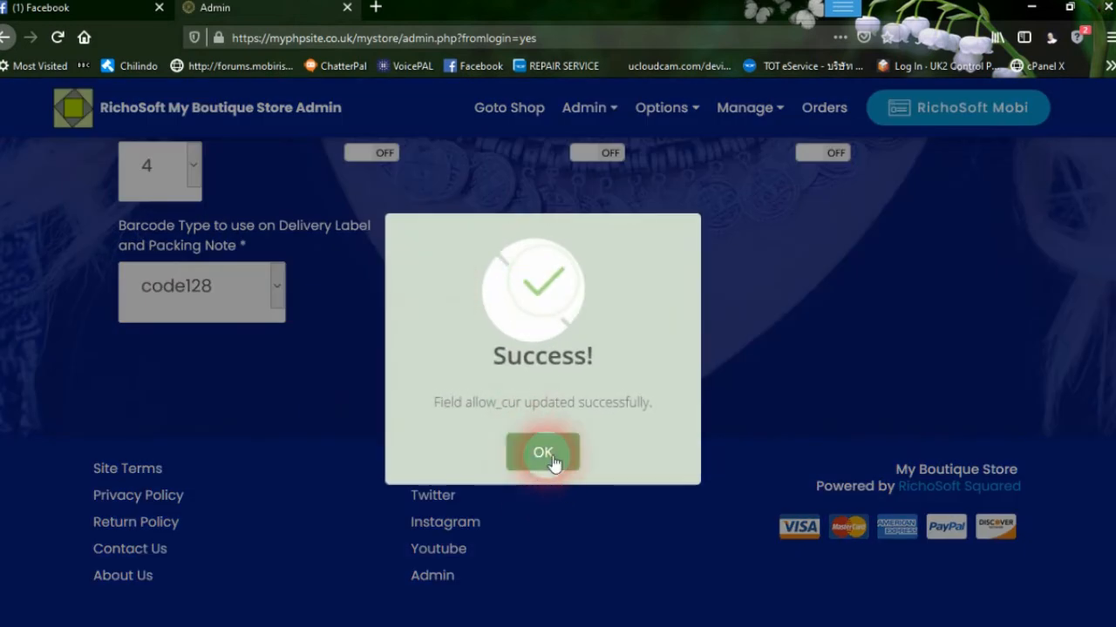
left_click(550, 454)
- Scroll the admin page down to System Settings, then switch to Mobirise's My Boutique Store – Home page
scroll(608, 431, "up", 20)
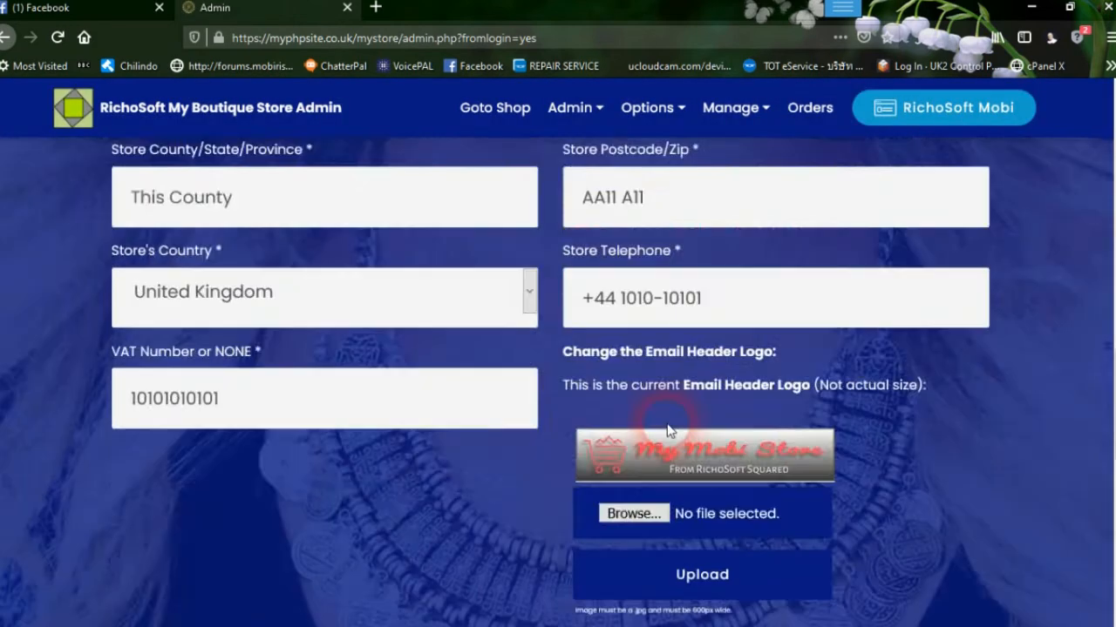
scroll(672, 434, "up", 2)
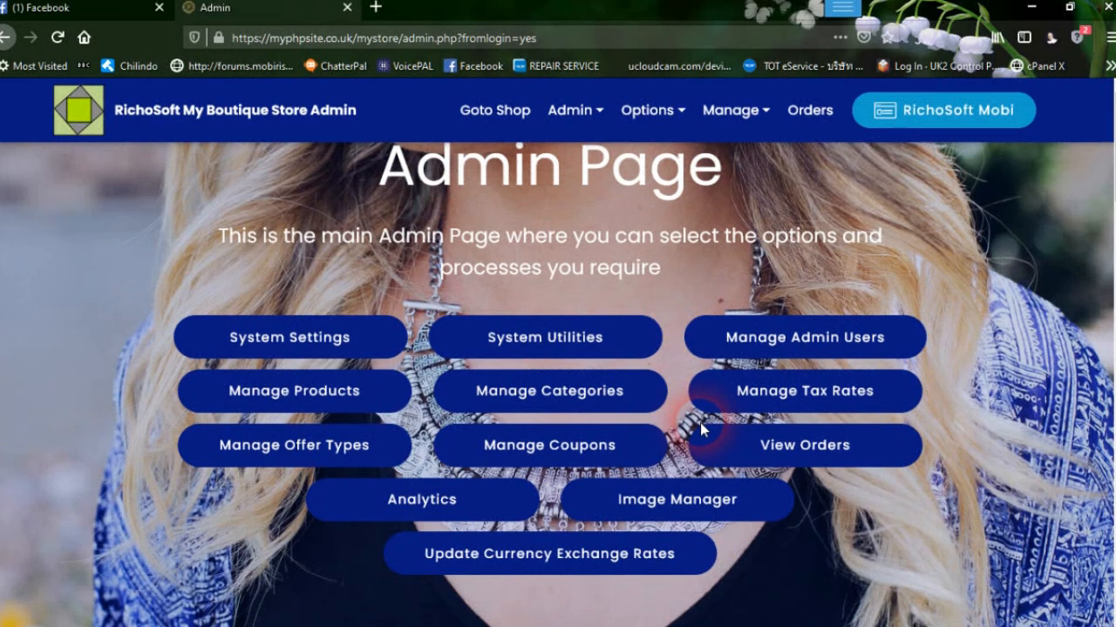
scroll(704, 429, "down", 1)
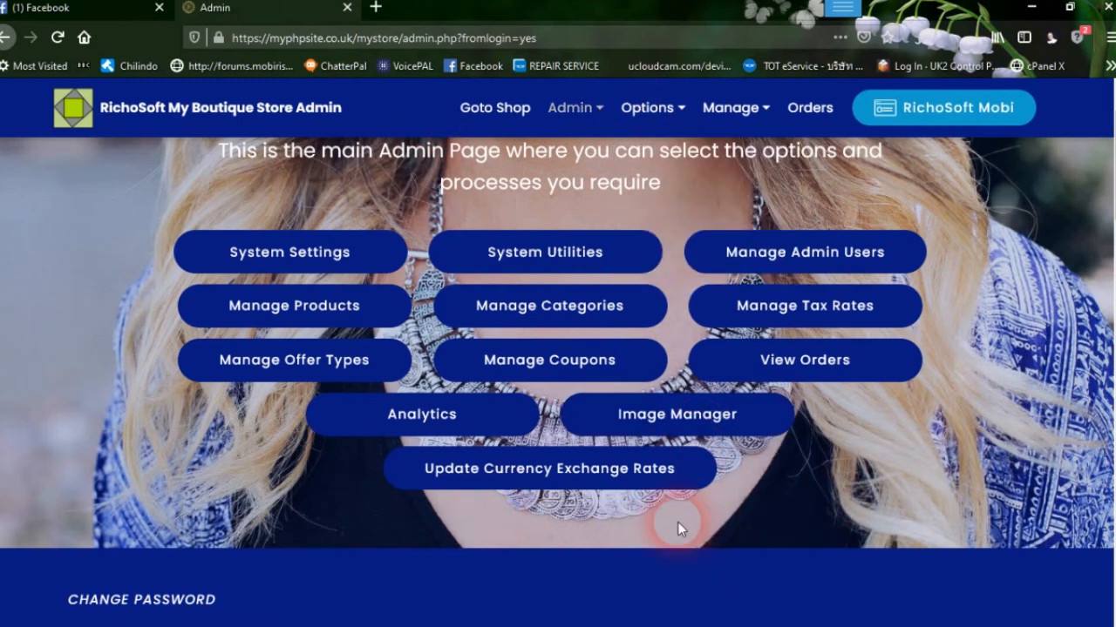
scroll(677, 528, "down", 4)
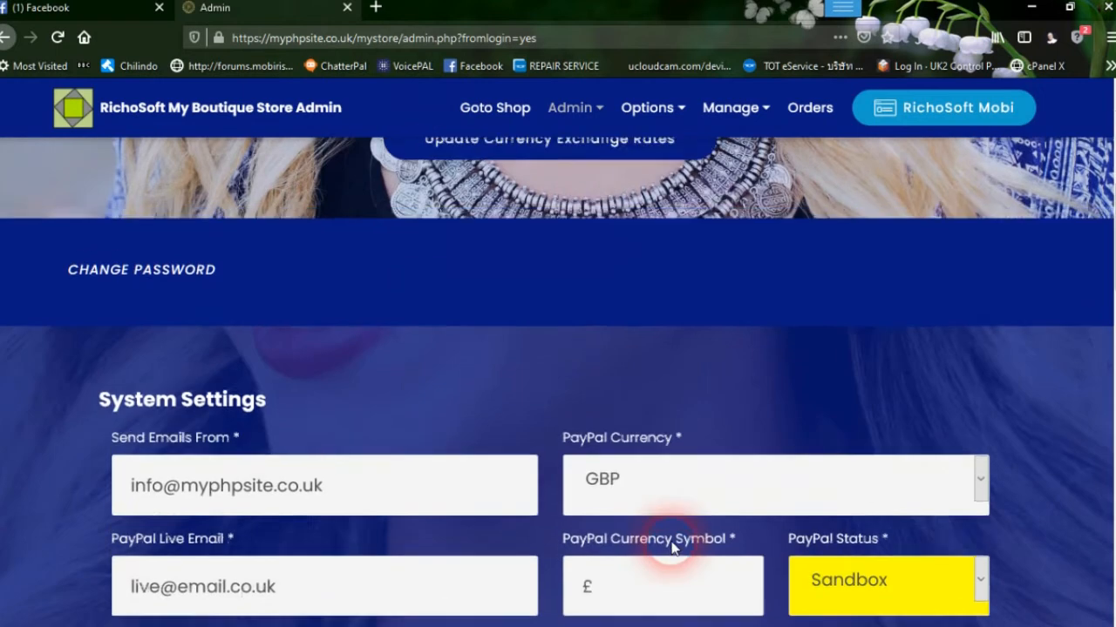
scroll(675, 558, "down", 2)
mouse_move(671, 621)
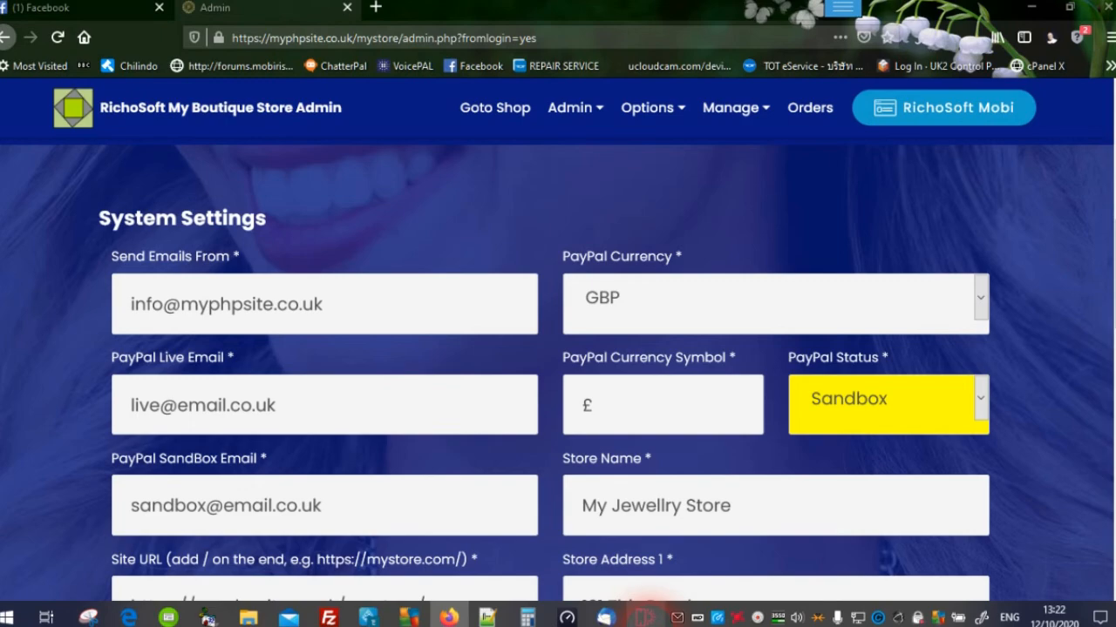
left_click(644, 618)
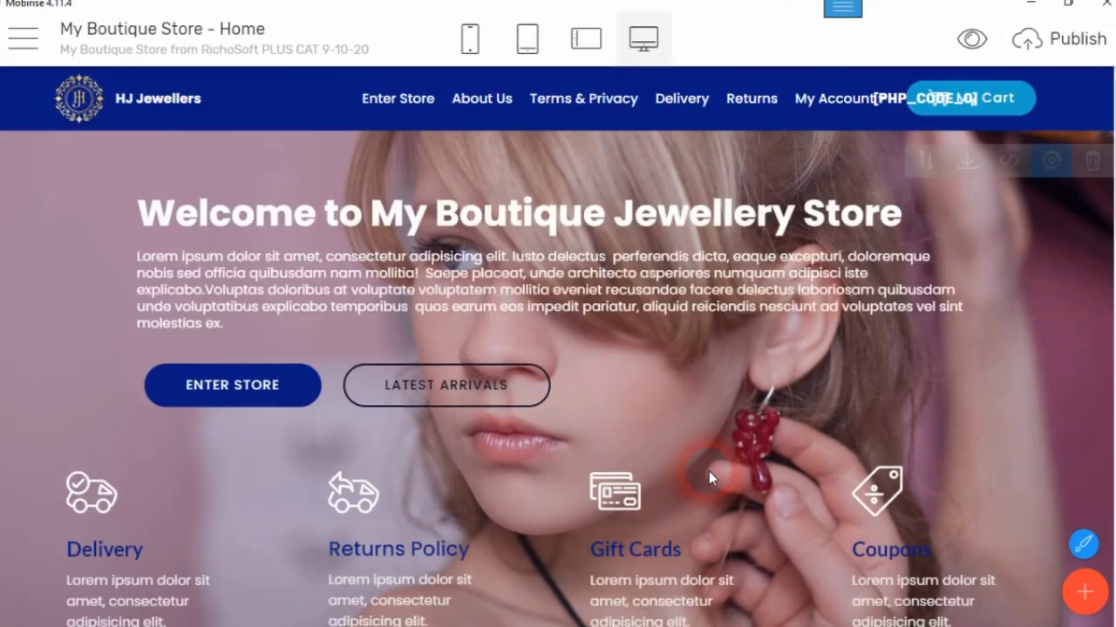
- Open the Contact page from Mobirise's page list and scroll to its Contact Form block
left_click(23, 38)
left_click(46, 116)
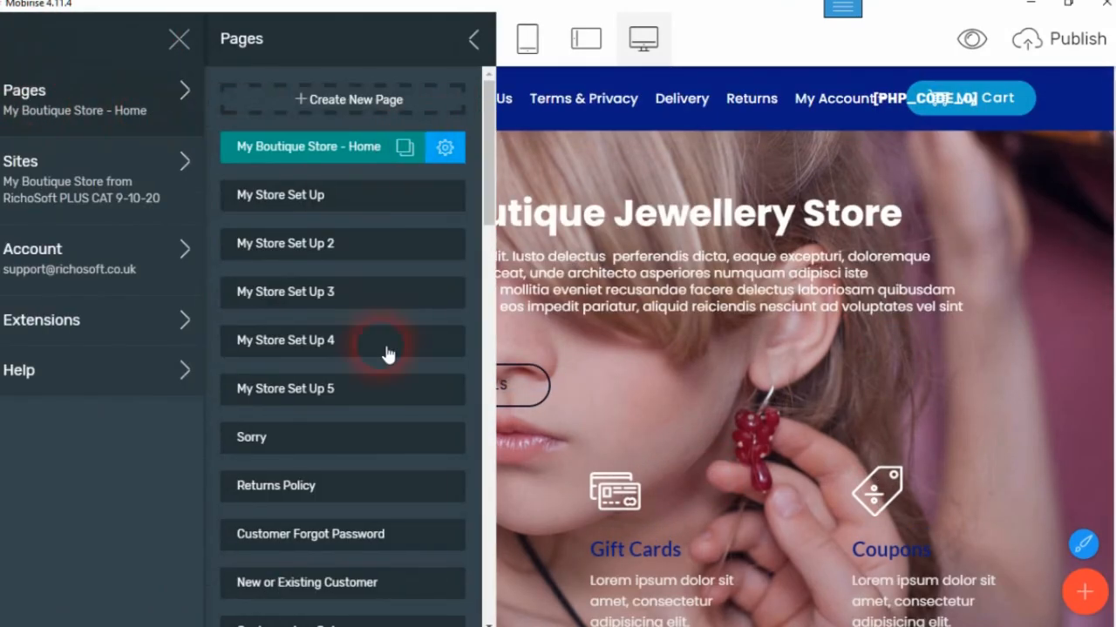
scroll(386, 353, "down", 3)
scroll(427, 386, "down", 3)
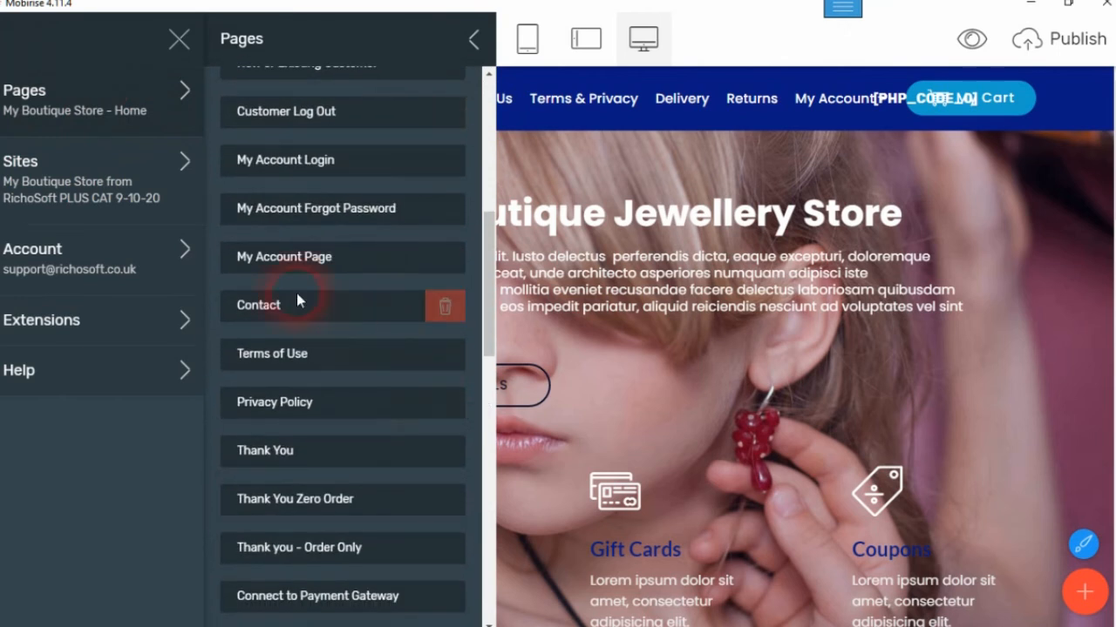
left_click(269, 319)
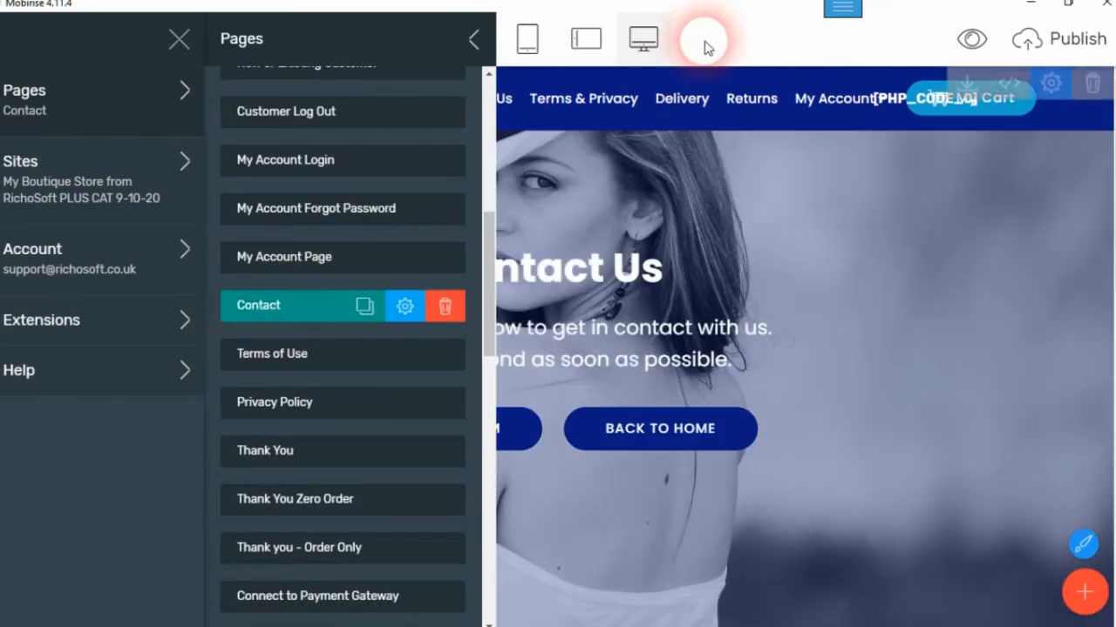
left_click(631, 353)
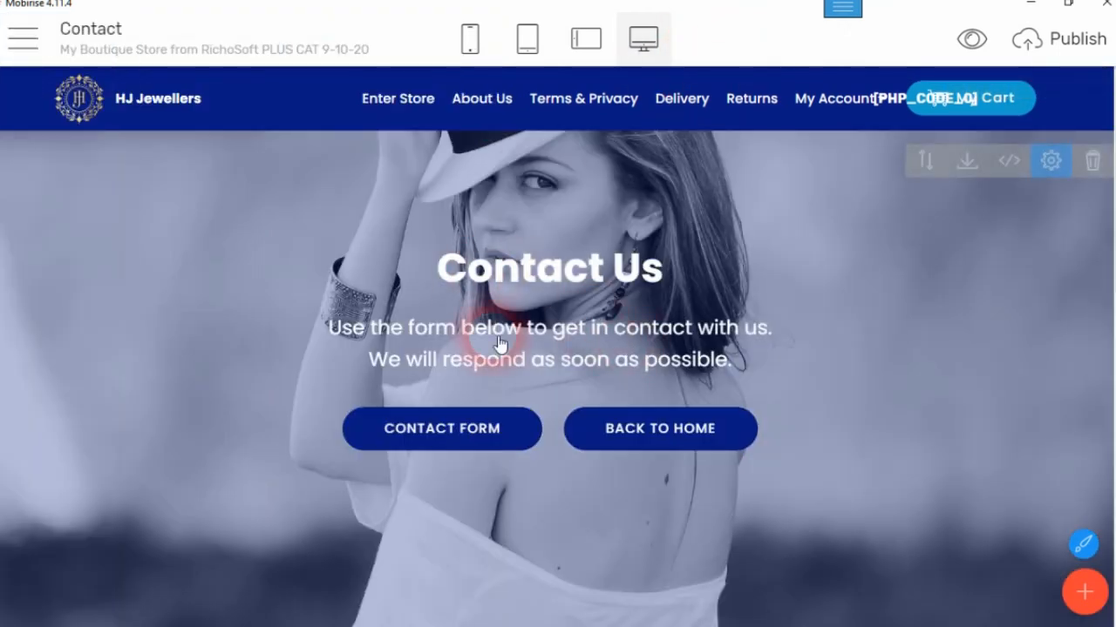
scroll(498, 349, "down", 10)
scroll(759, 366, "up", 3)
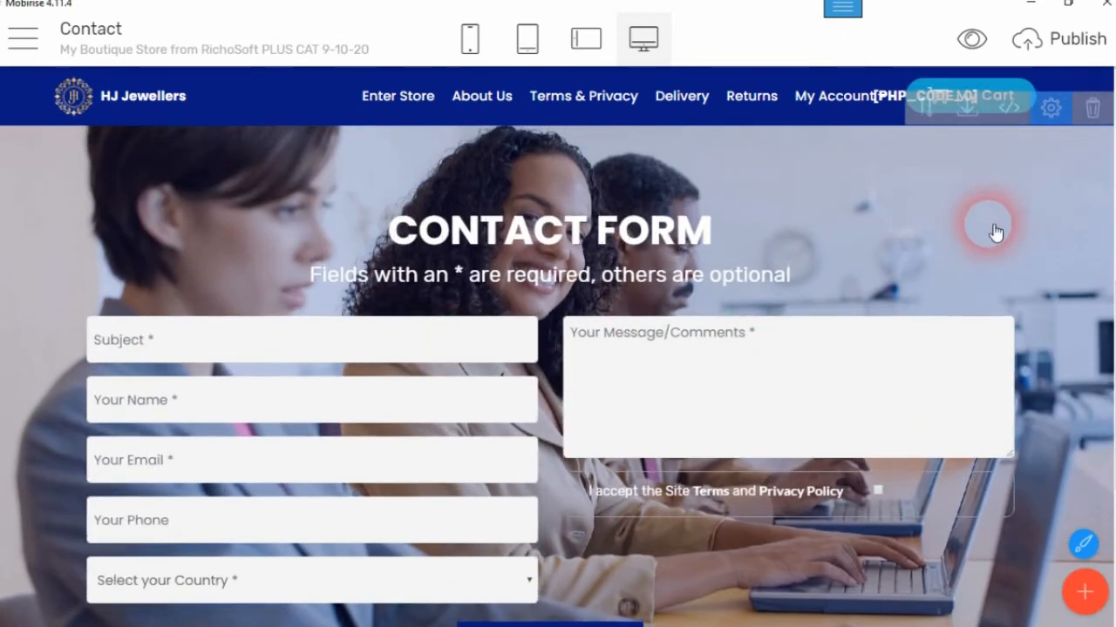
scroll(1021, 262, "up", 2)
scroll(1033, 250, "down", 1)
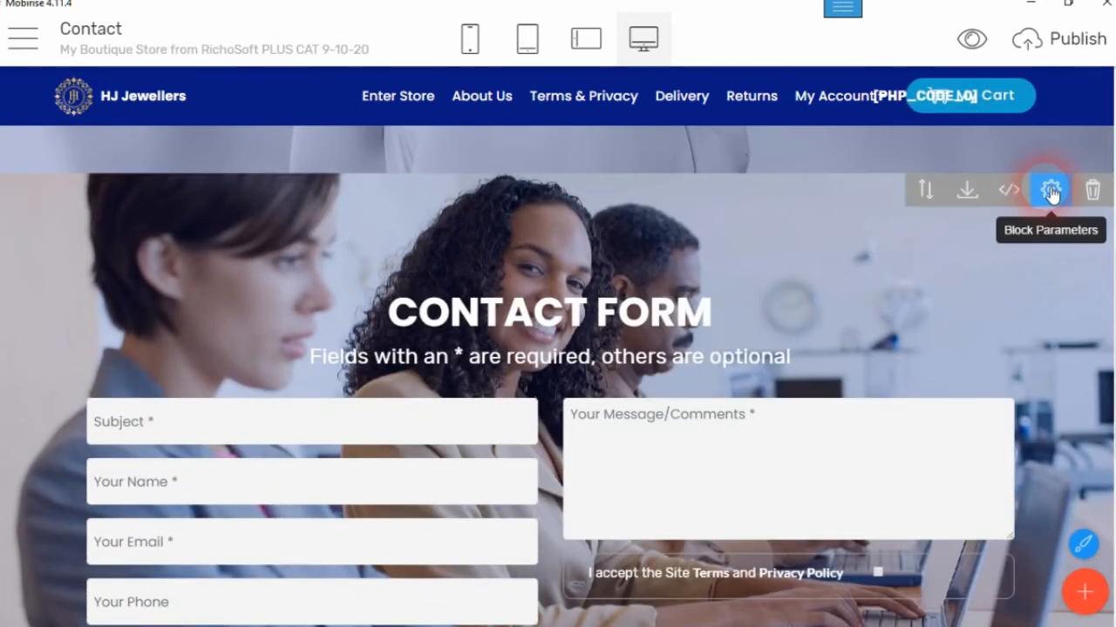
- Open the Contact Form block parameters, toggling Show Title and Show Text off and back on
left_click(1051, 192)
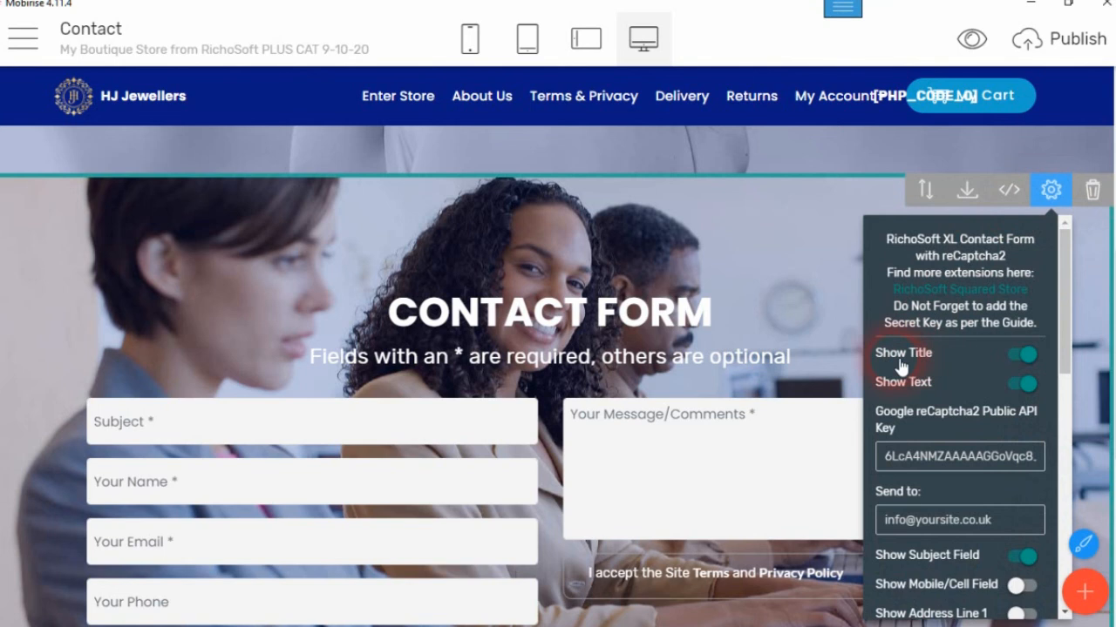
left_click(1022, 356)
left_click(1022, 355)
left_click(1028, 387)
left_click(1024, 388)
scroll(1002, 375, "down", 3)
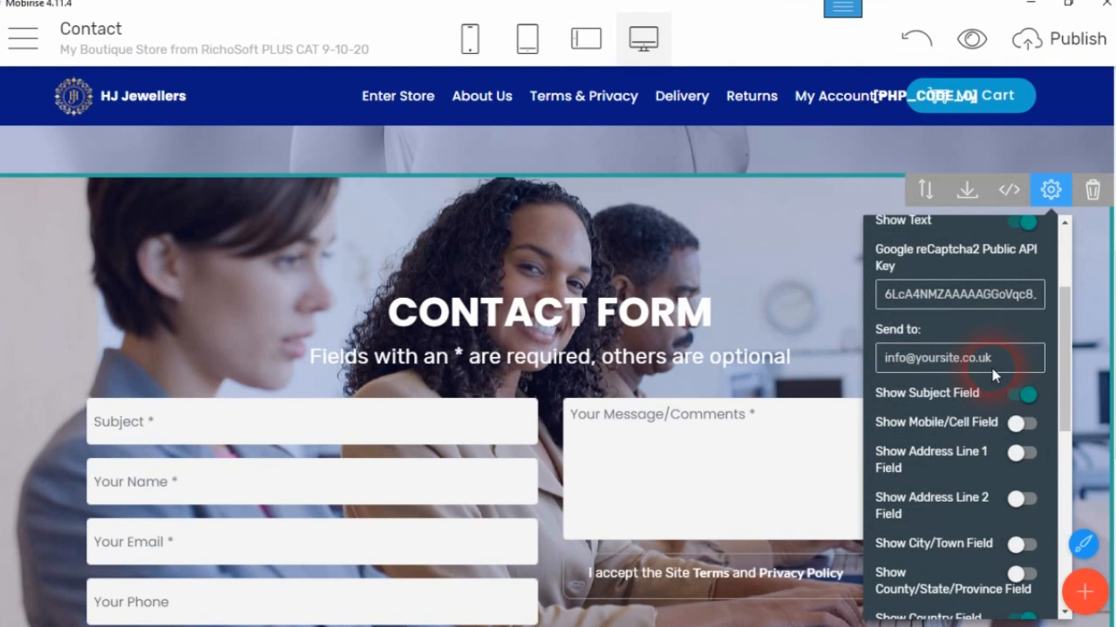
left_click_drag(884, 294, 1038, 305)
left_click(960, 255)
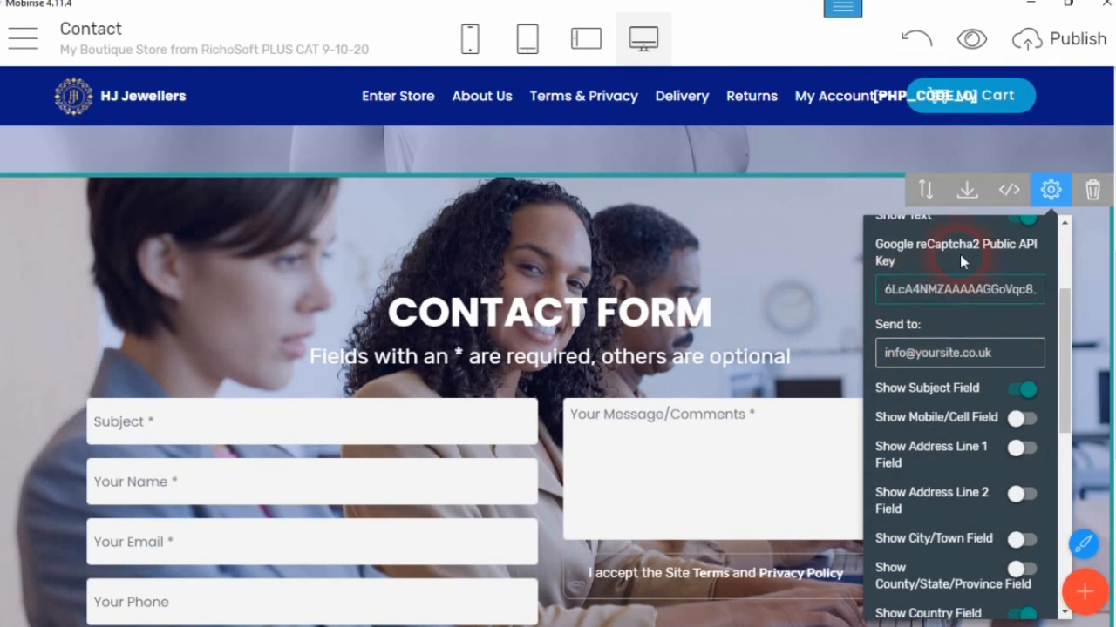
scroll(977, 366, "down", 3)
scroll(977, 366, "up", 3)
- Retype the Send to recipient field with the store's e-mail addresses
left_click(893, 359)
left_click_drag(887, 359, 1079, 361)
left_click(1004, 359)
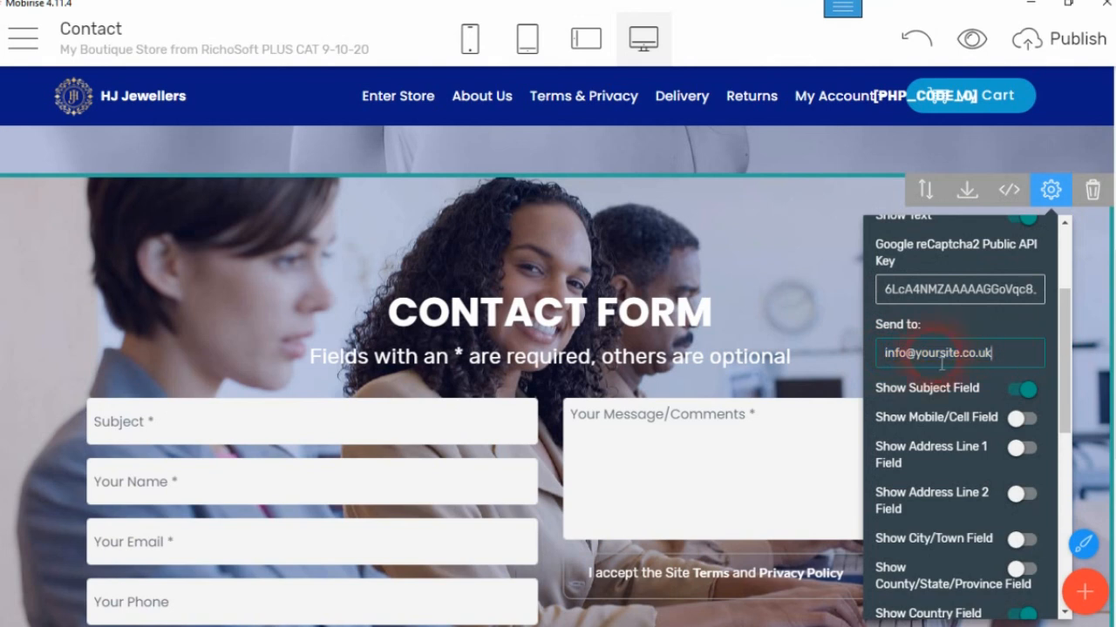
left_click_drag(927, 360, 1066, 366)
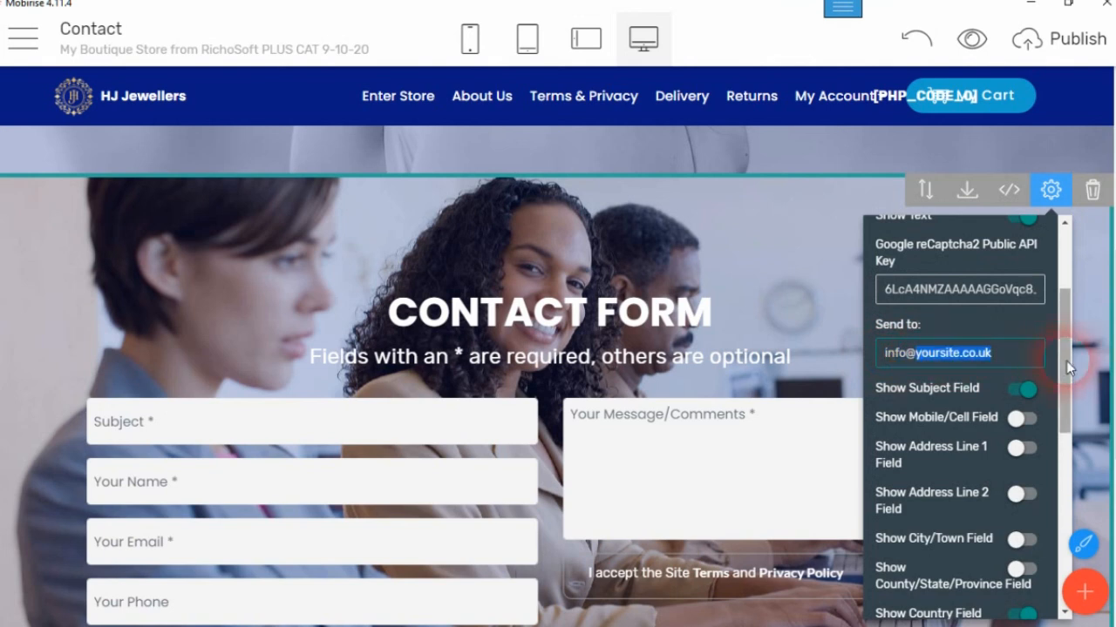
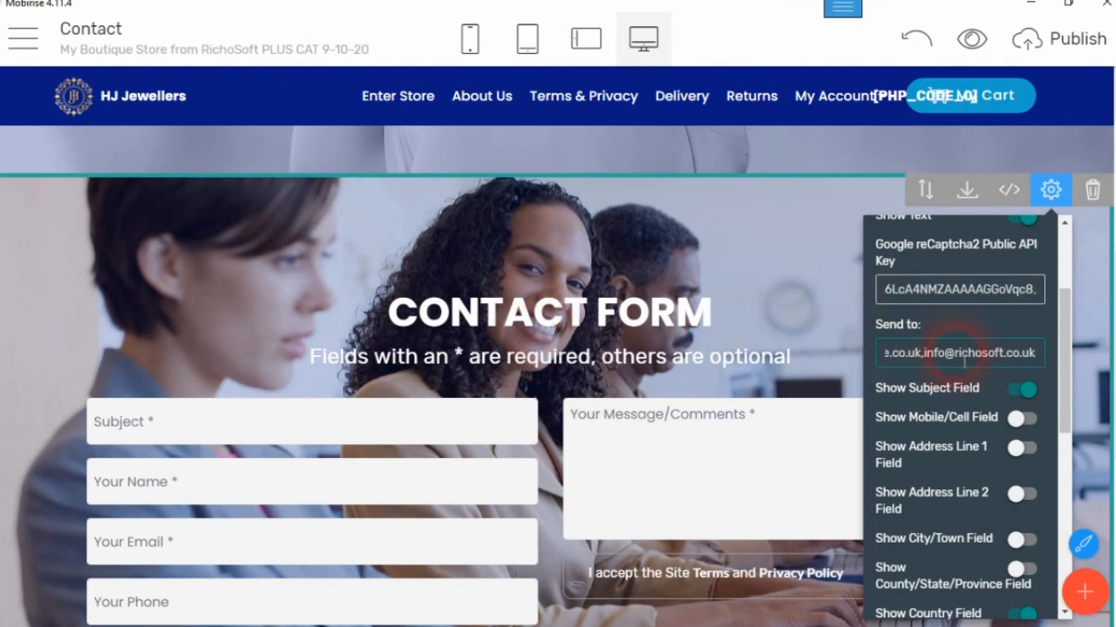
left_click(960, 321)
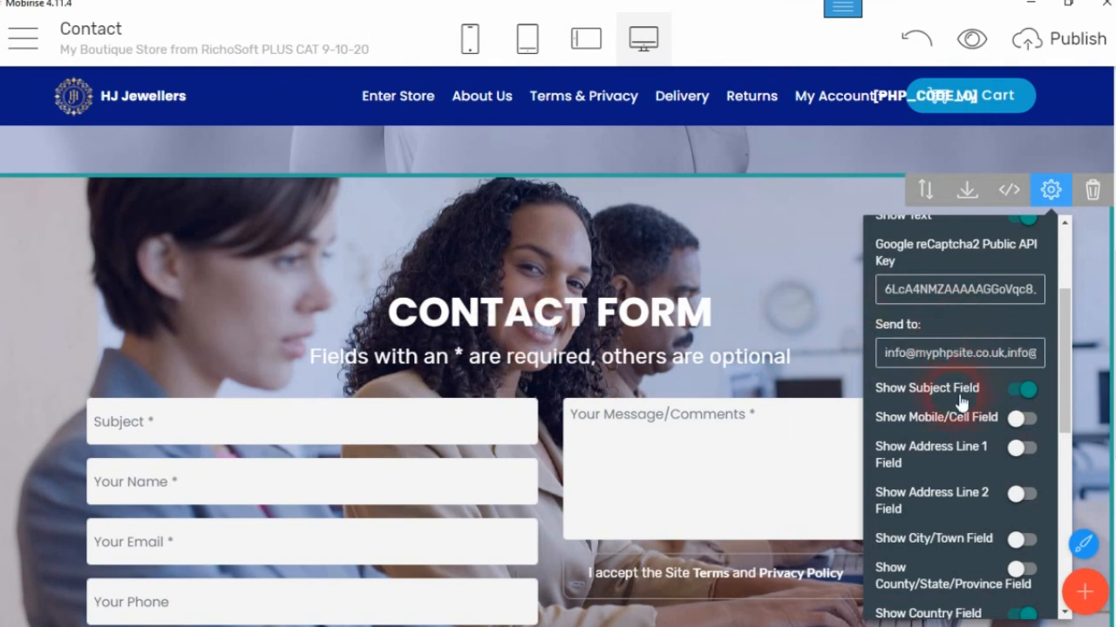
scroll(953, 373, "down", 1)
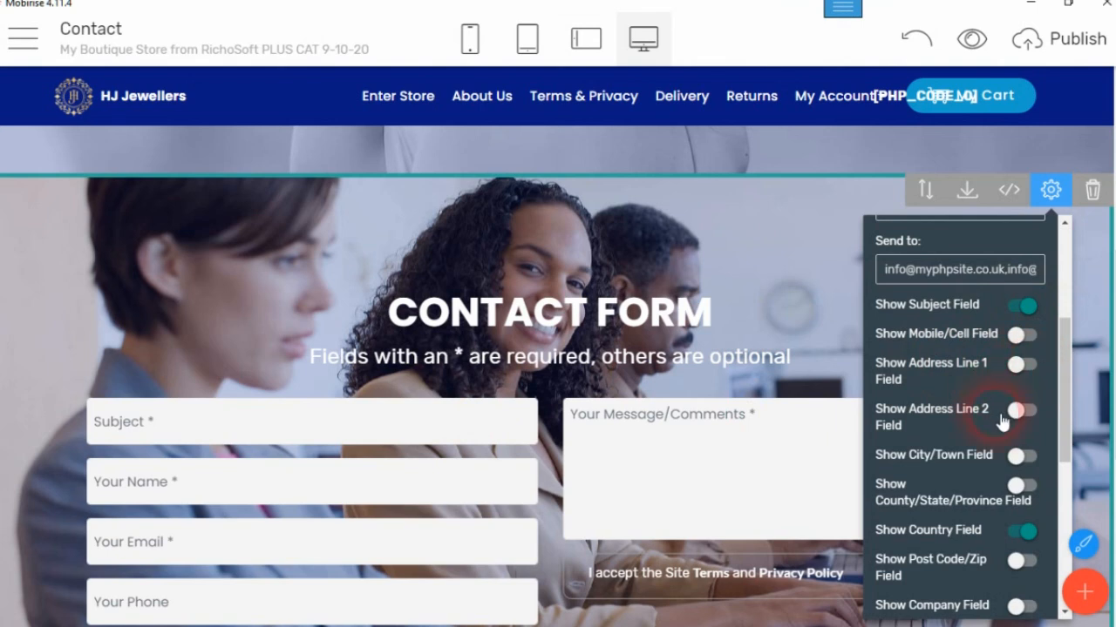
scroll(1002, 427, "down", 1)
scroll(281, 449, "down", 1)
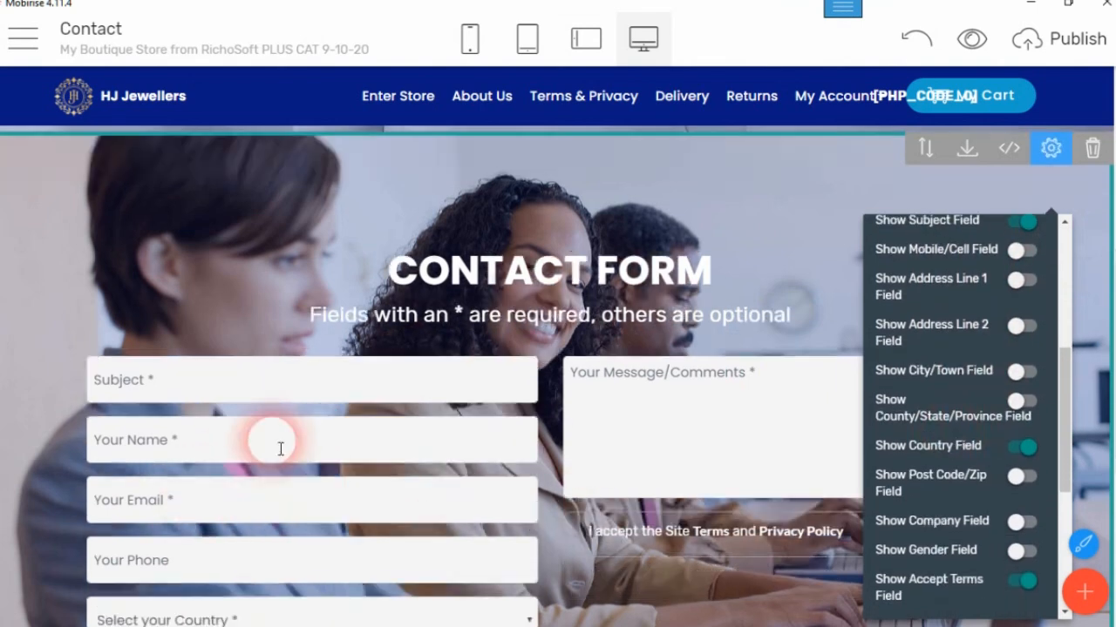
scroll(280, 449, "down", 3)
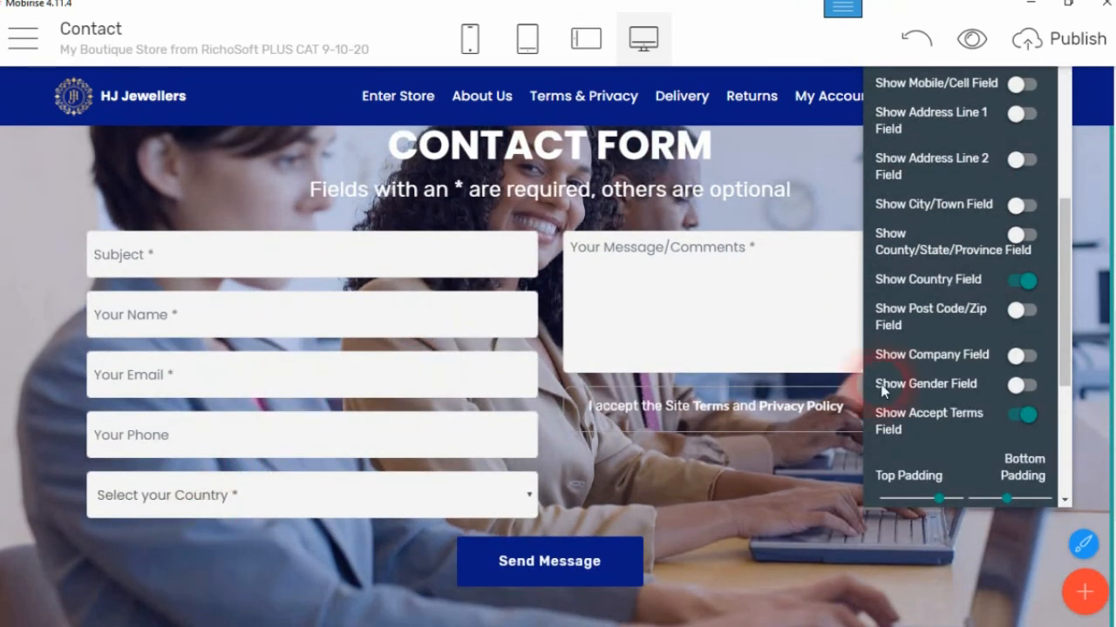
scroll(1023, 270, "up", 1)
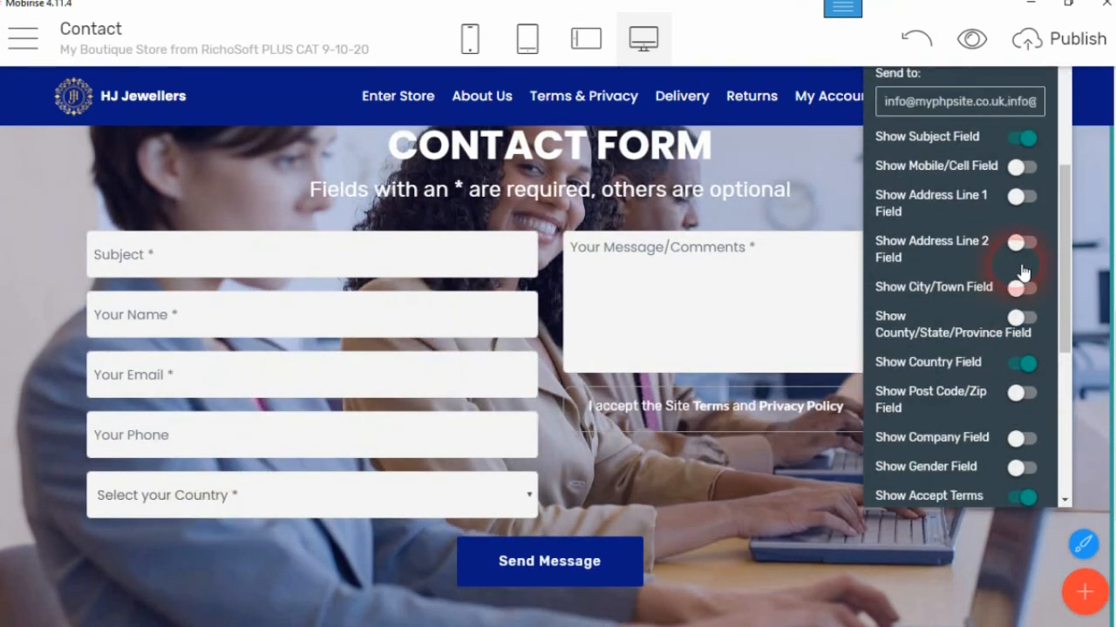
left_click(1025, 199)
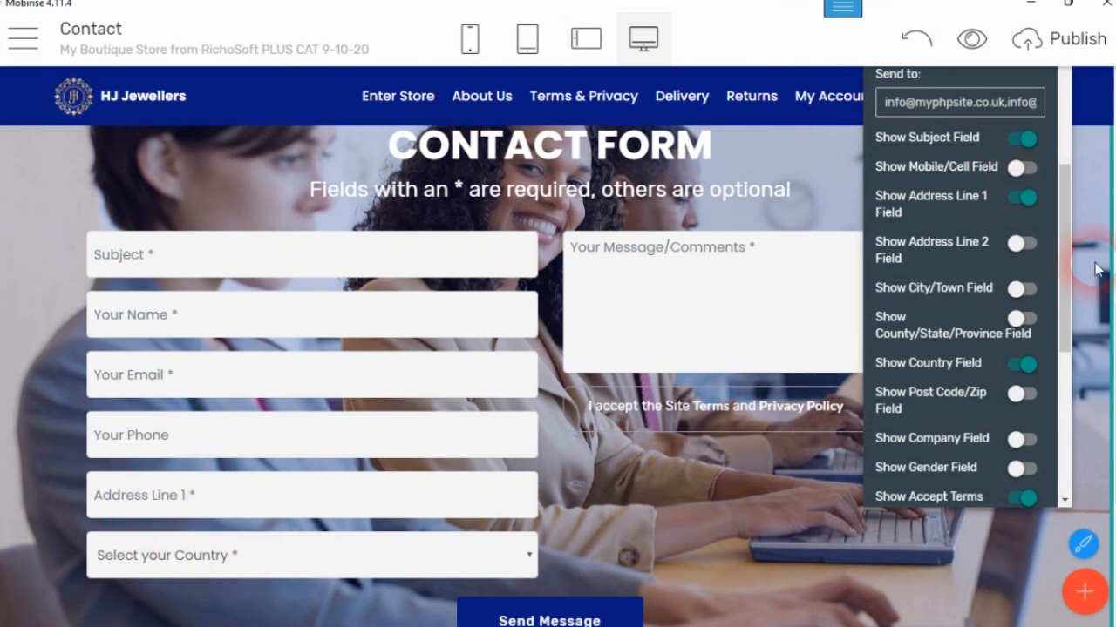
left_click(1021, 201)
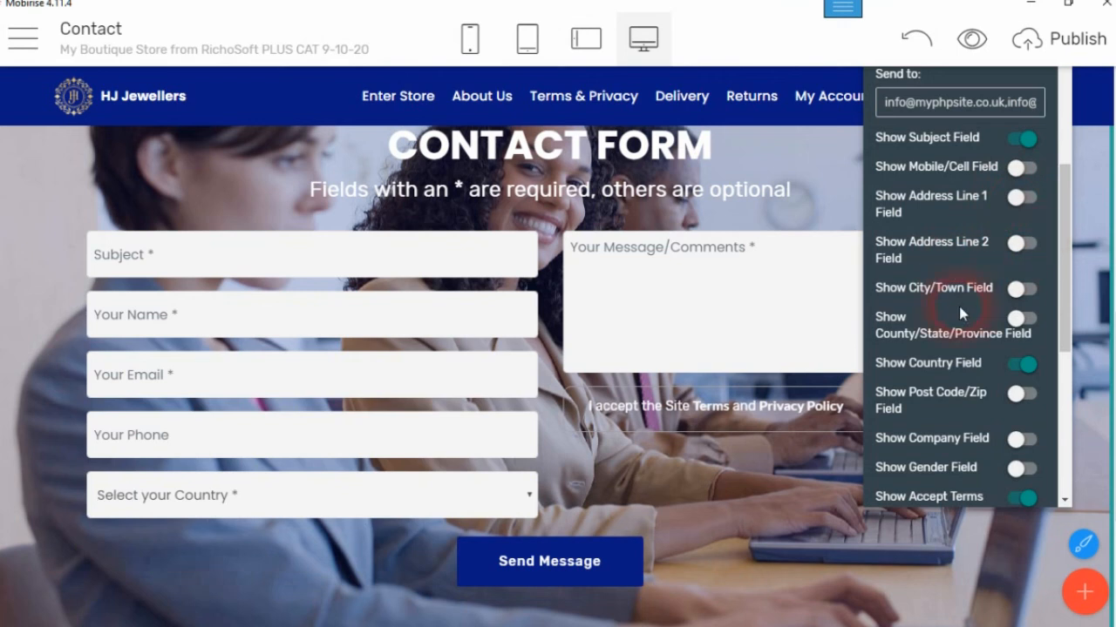
left_click(1024, 288)
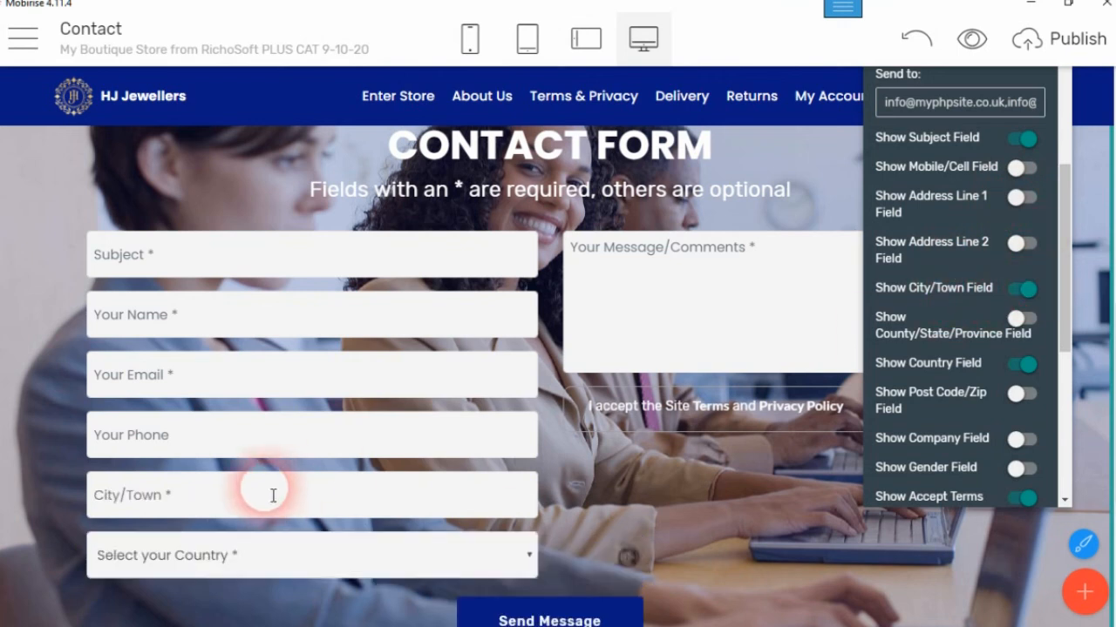
left_click(1025, 291)
scroll(994, 357, "down", 1)
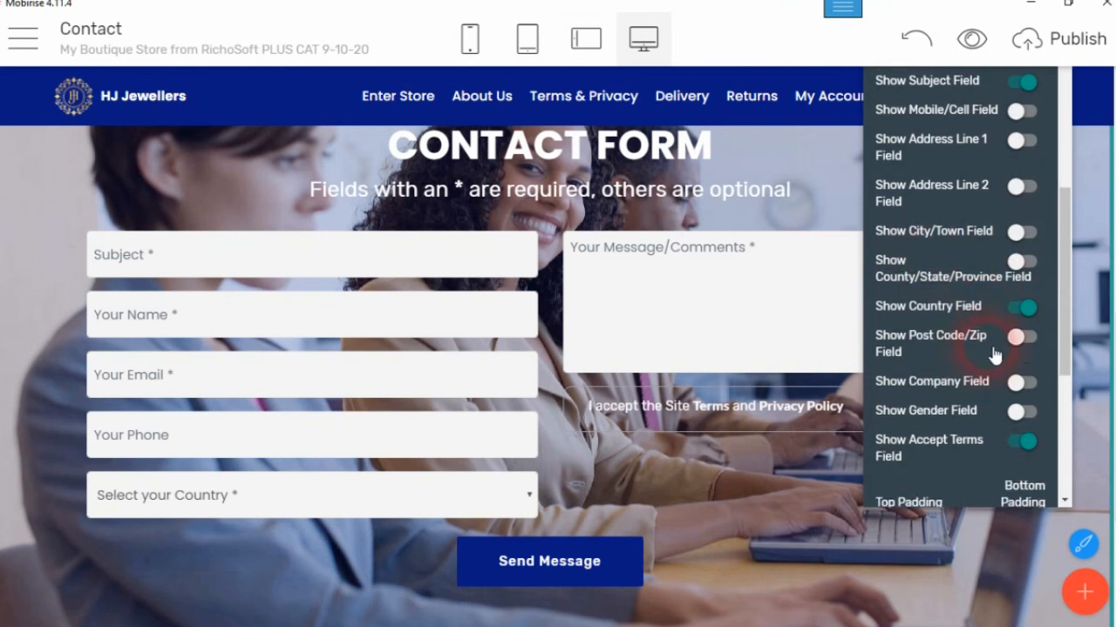
scroll(976, 340, "down", 1)
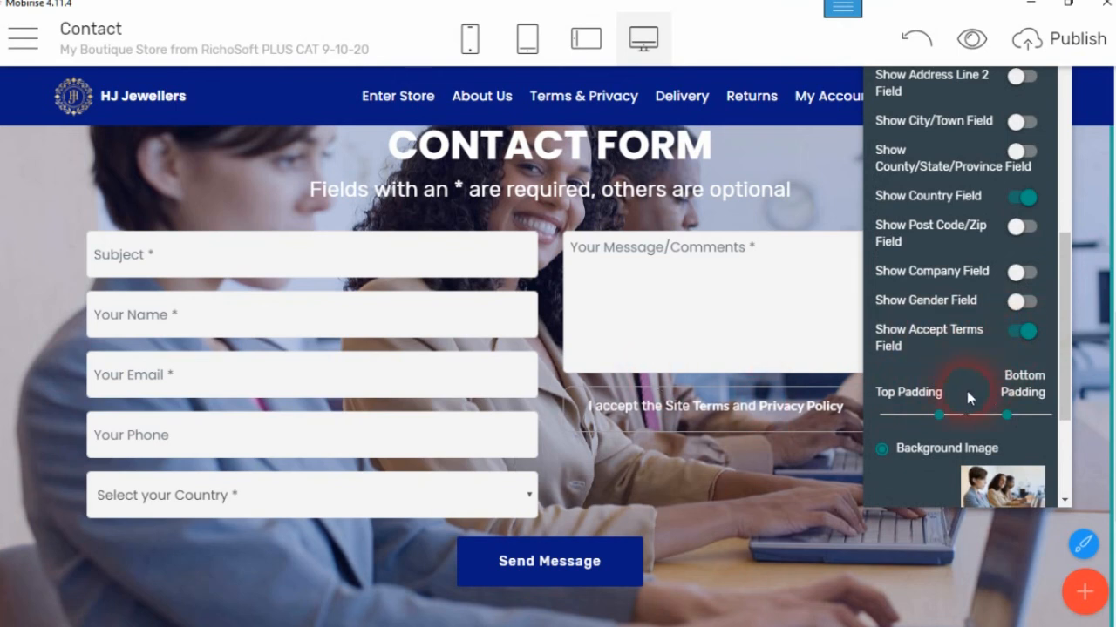
scroll(974, 414, "down", 2)
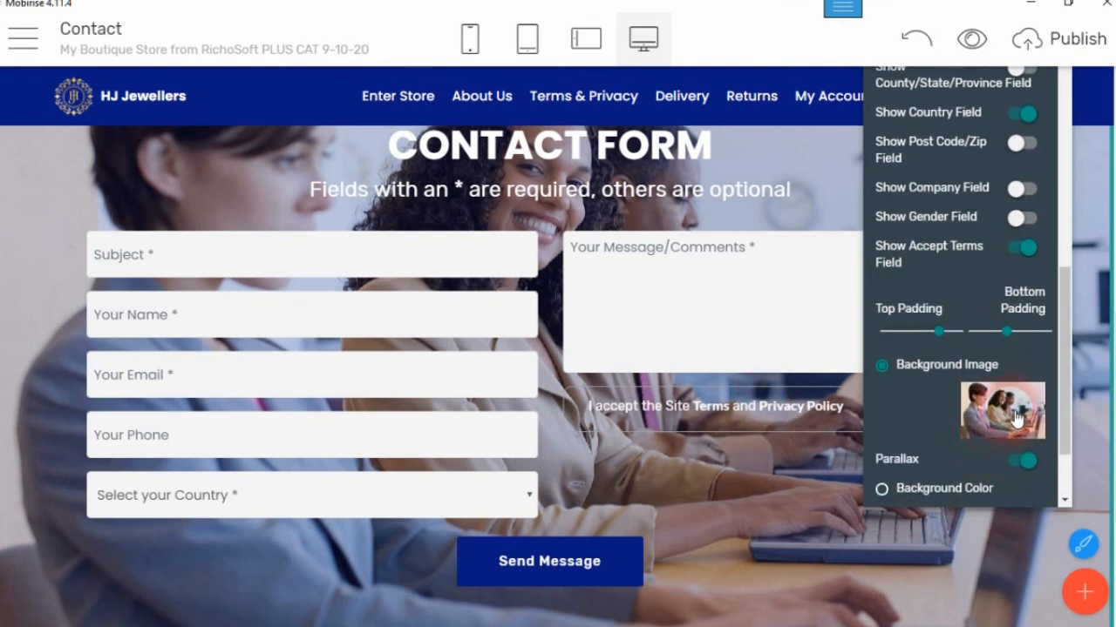
scroll(976, 443, "down", 2)
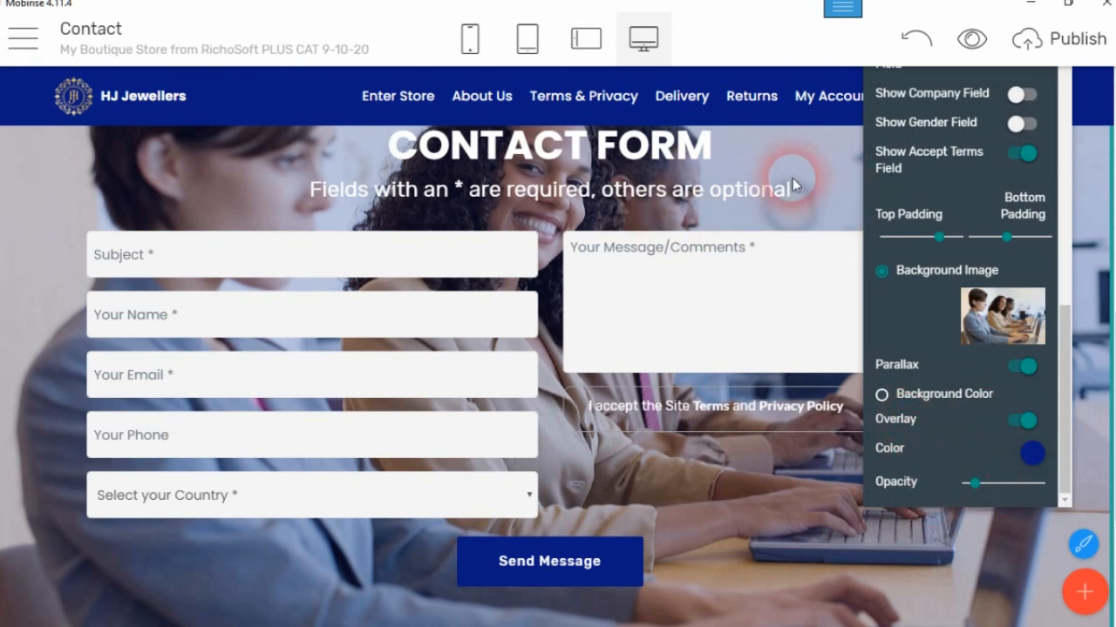
- Close the form settings, review the contact form fields, and open the menu2-7t block's code editor
scroll(854, 261, "up", 6)
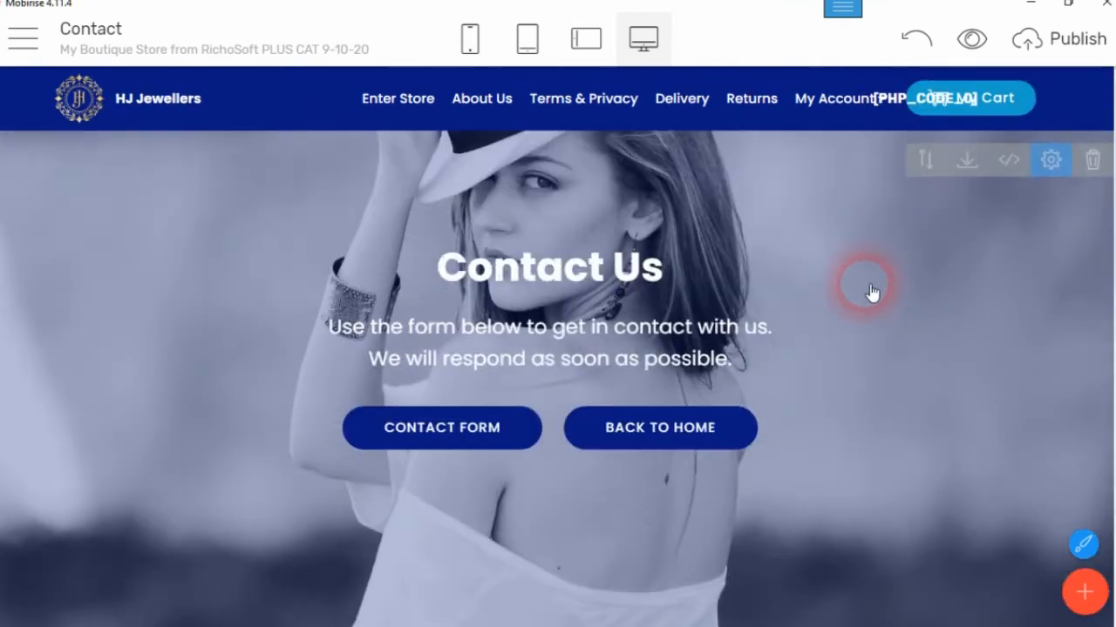
scroll(862, 296, "down", 8)
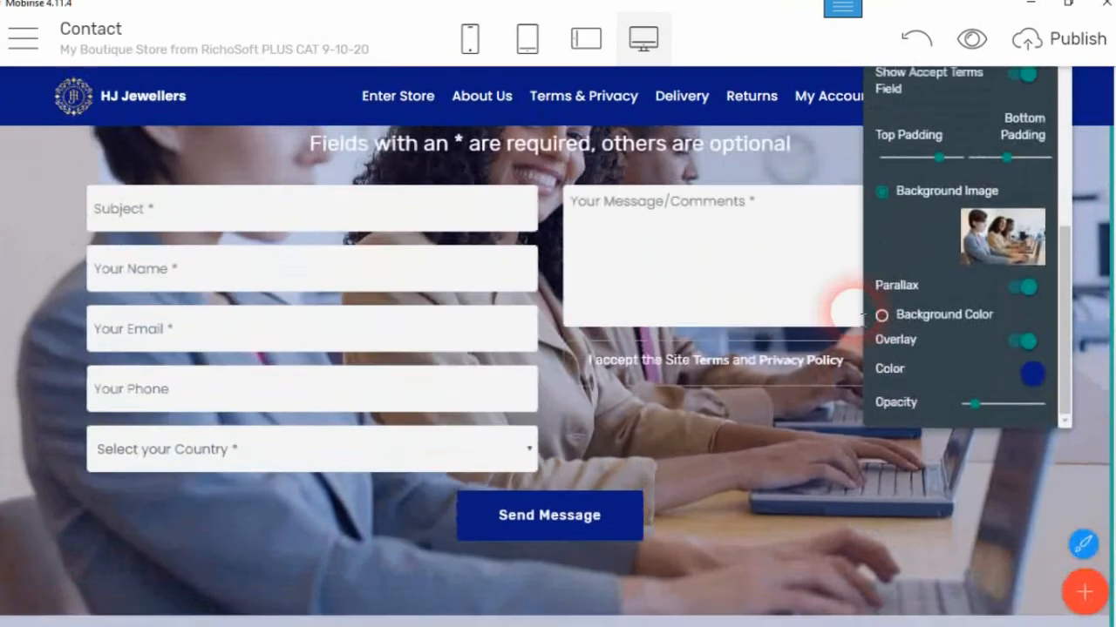
scroll(850, 311, "up", 3)
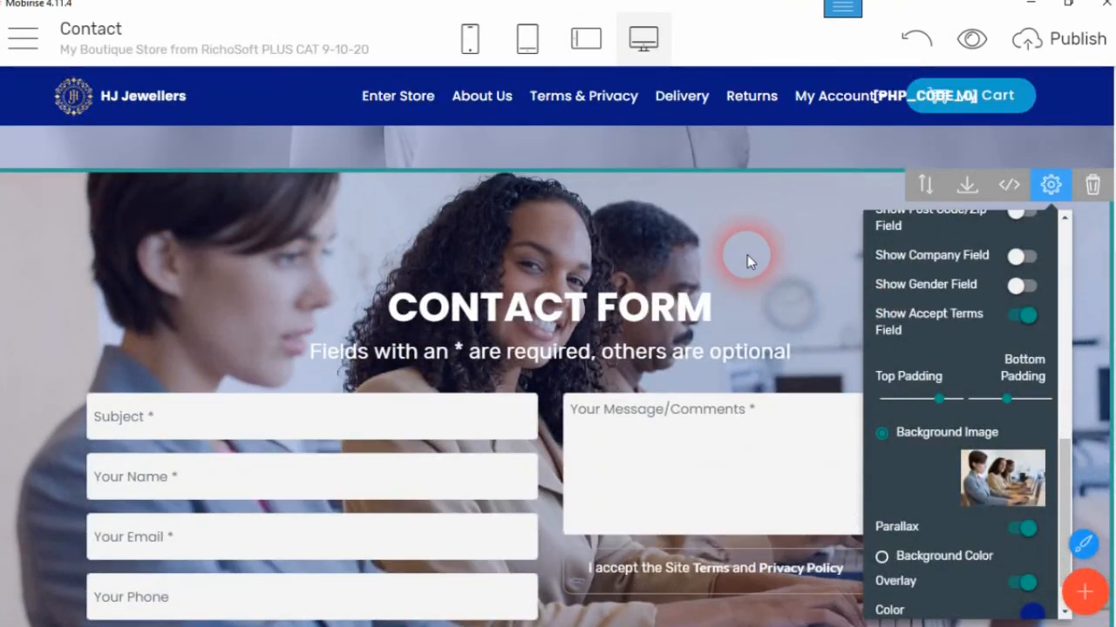
left_click(747, 255)
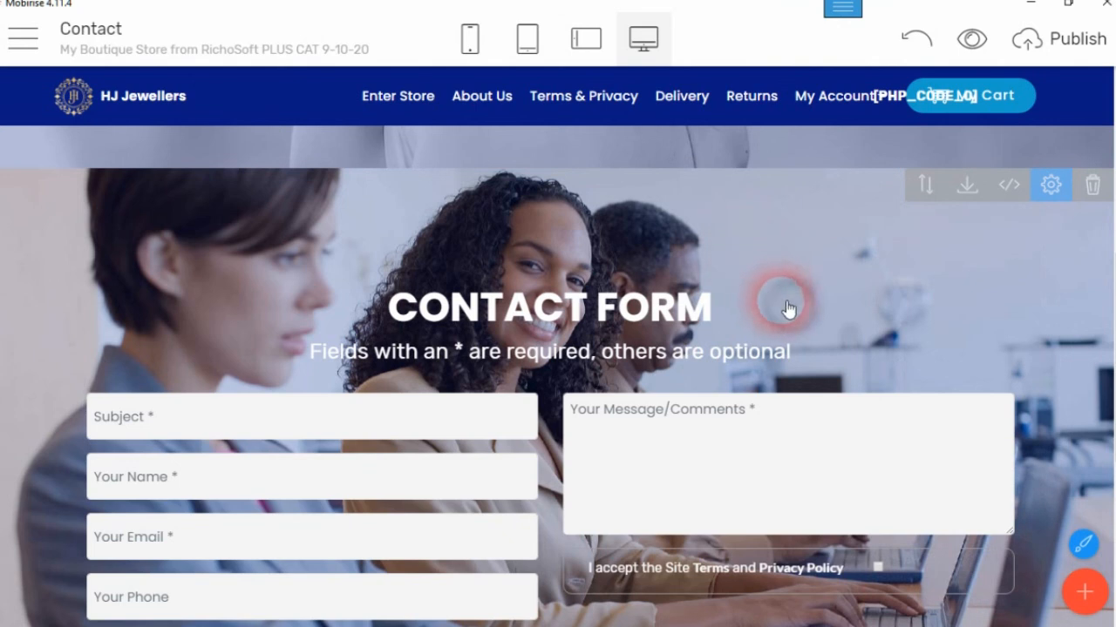
scroll(798, 280, "down", 1)
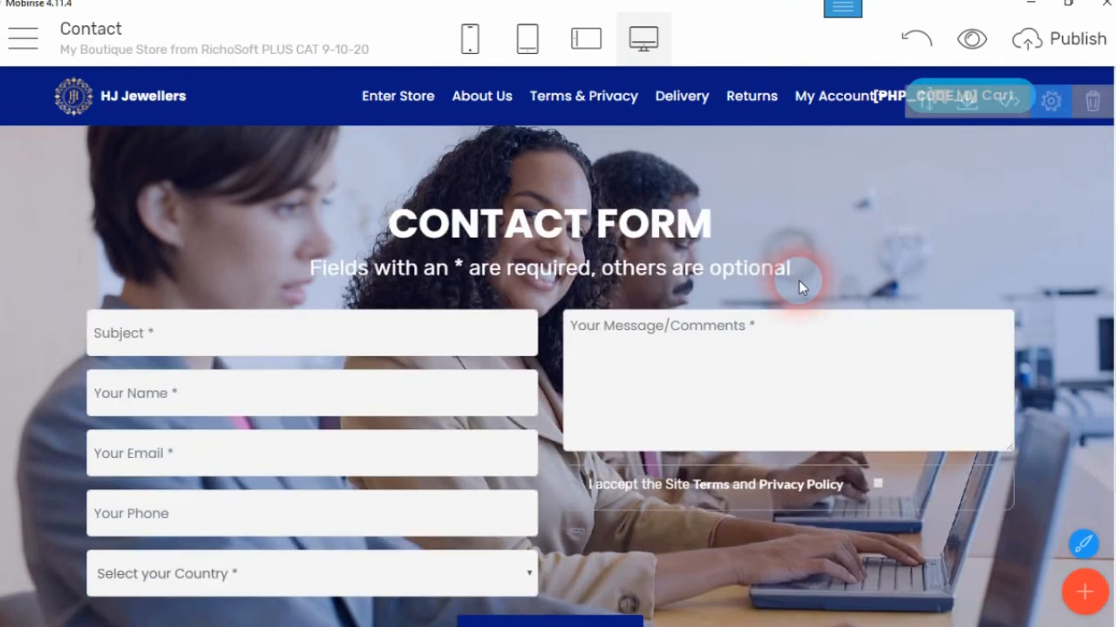
scroll(798, 281, "down", 1)
scroll(802, 283, "down", 1)
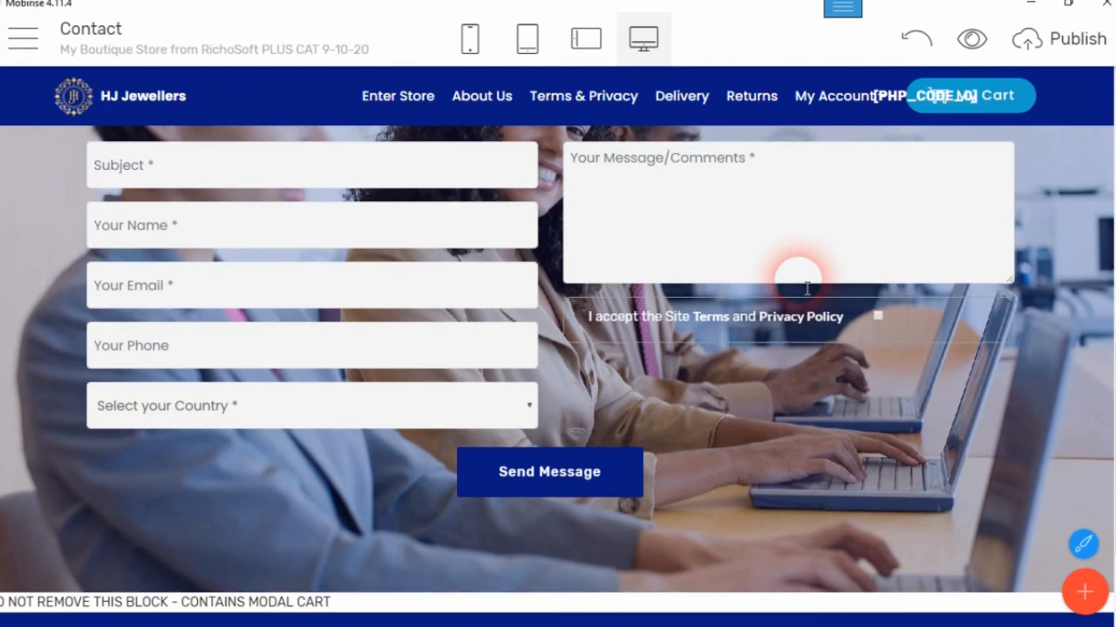
scroll(798, 281, "down", 2)
scroll(532, 357, "up", 10)
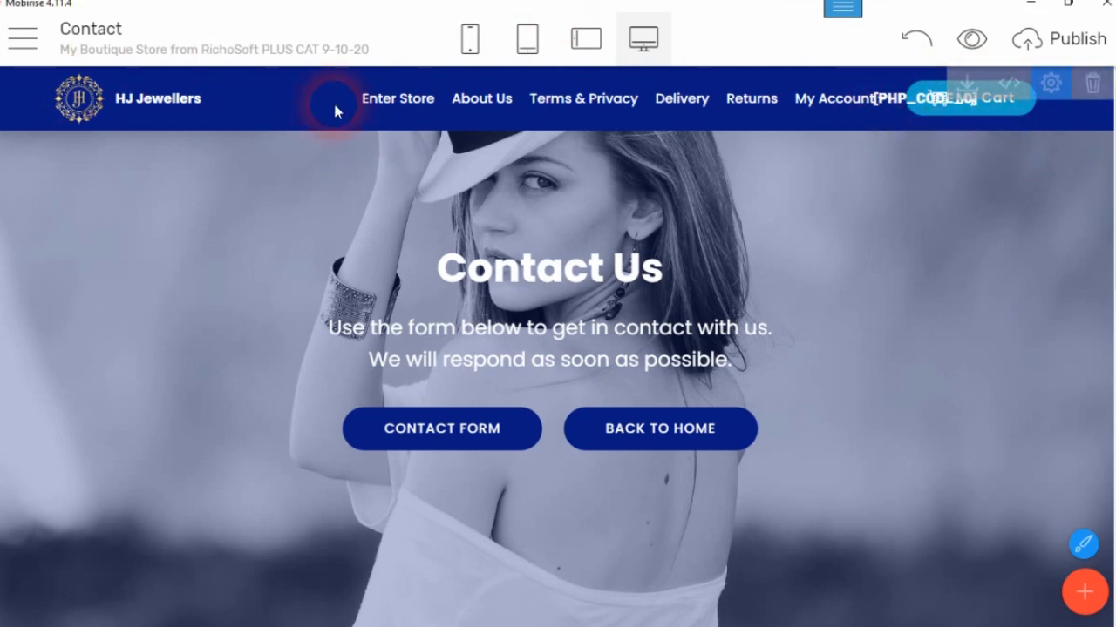
left_click(1008, 85)
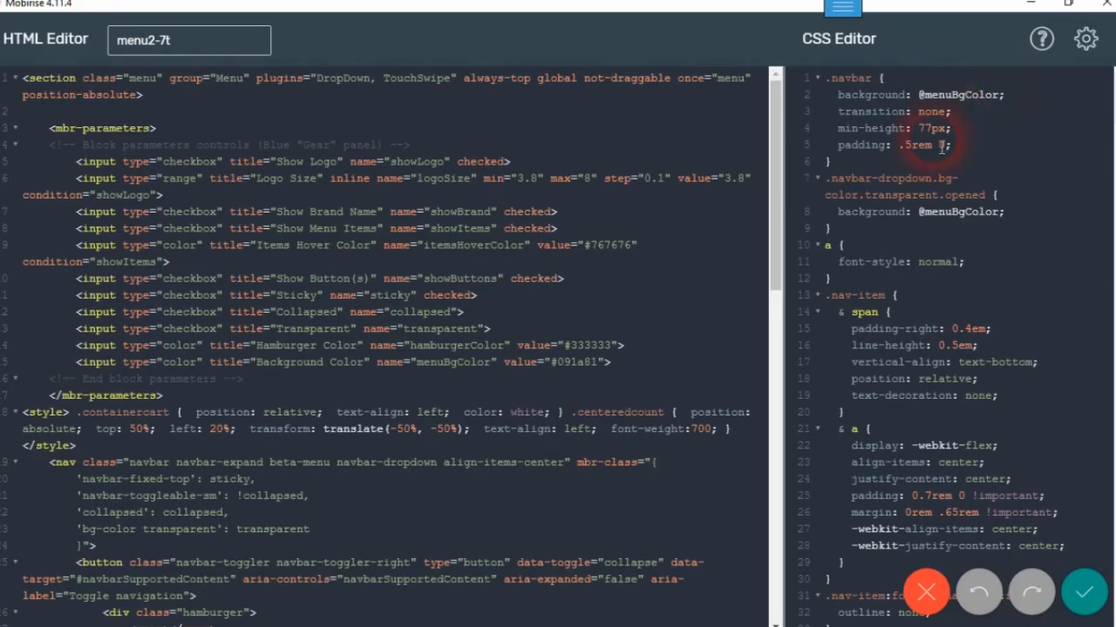
- Select the My Cart link code in the menu HTML, then save and close the editor
scroll(498, 336, "down", 5)
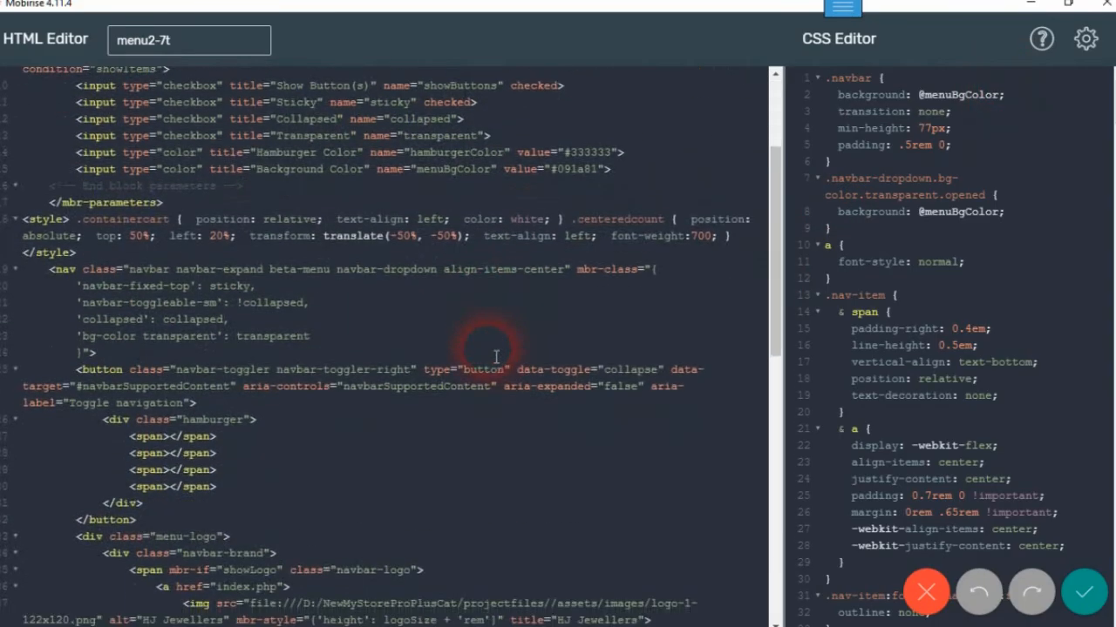
scroll(496, 356, "down", 10)
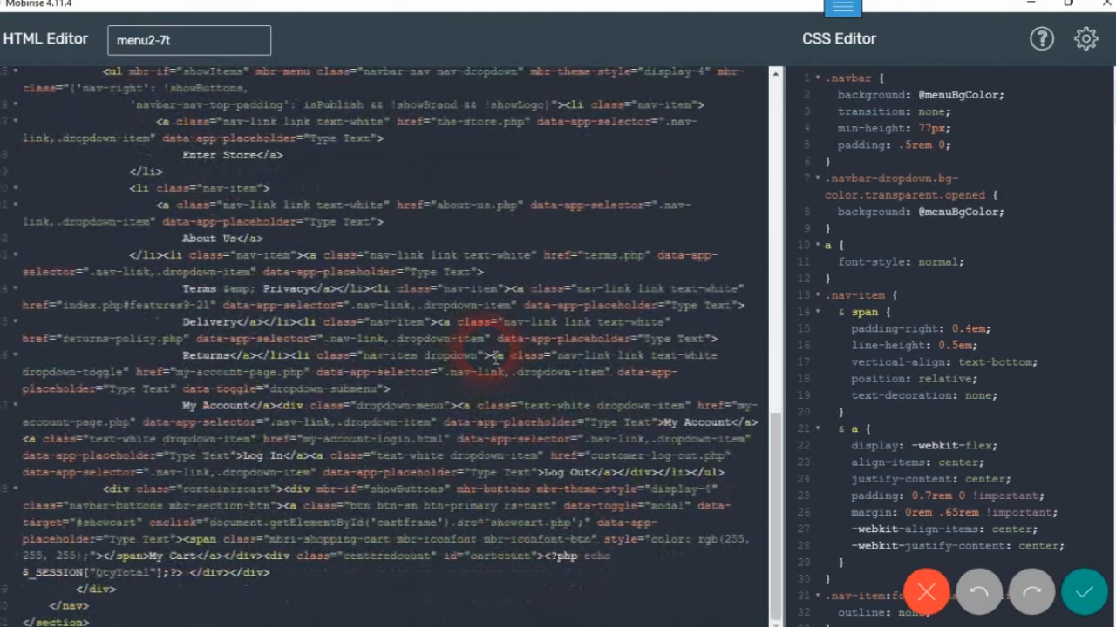
left_click(369, 580)
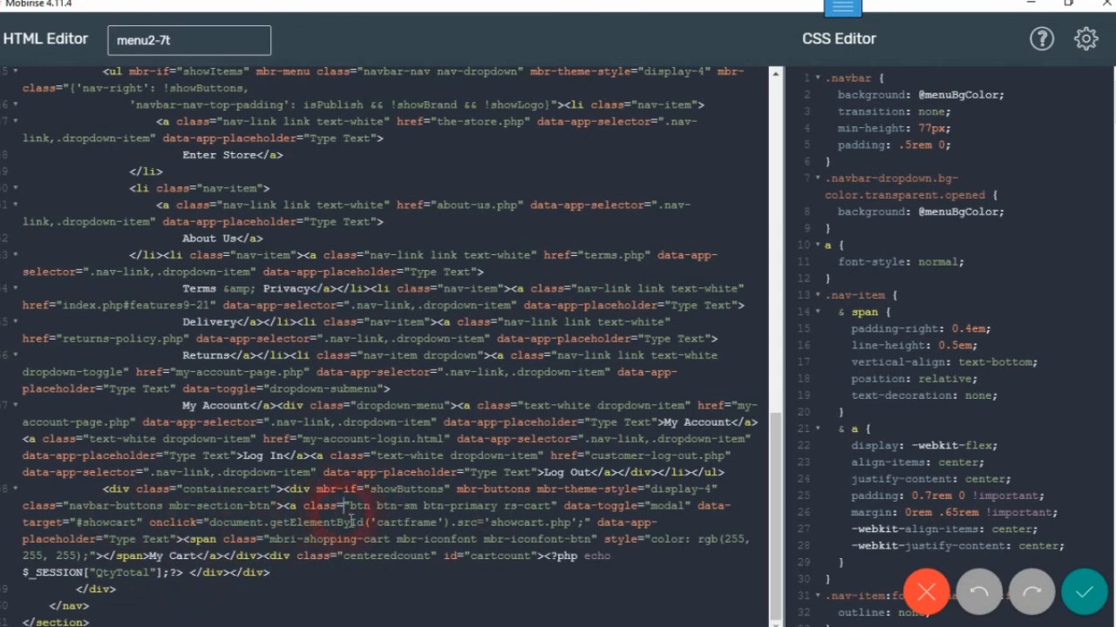
left_click_drag(282, 506, 225, 583)
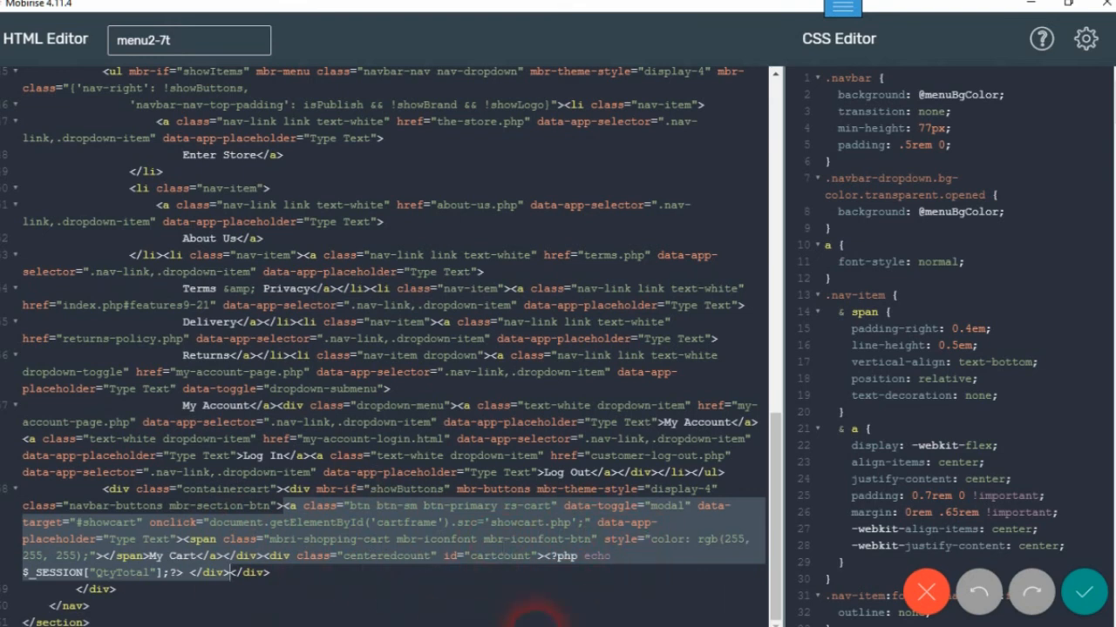
left_click(1085, 593)
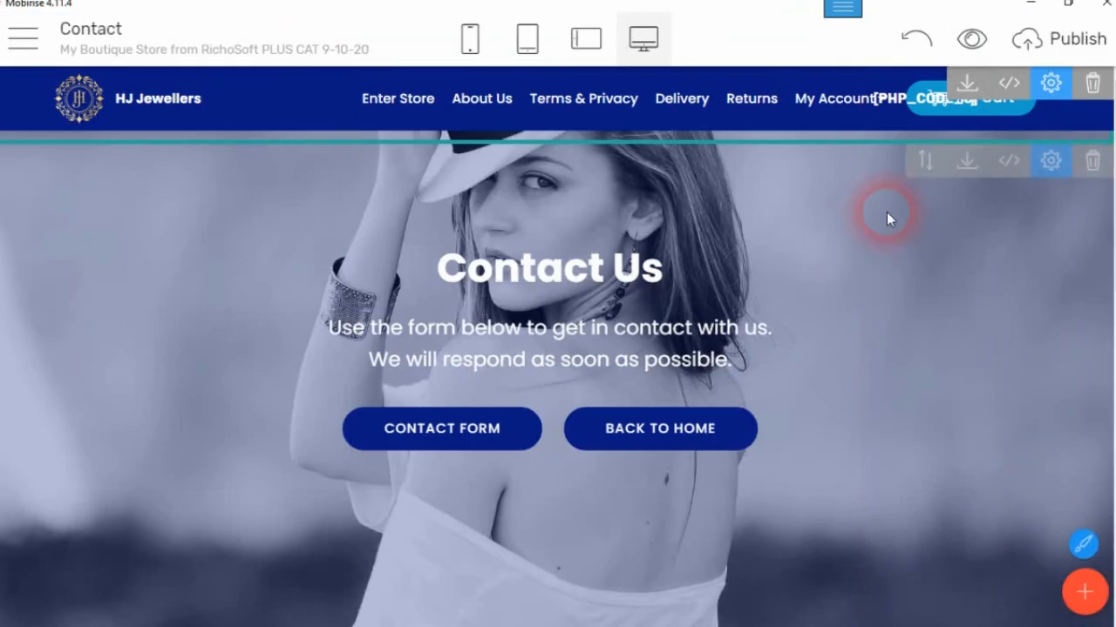
- Go to the site's Admin page from the Pages list
left_click(25, 38)
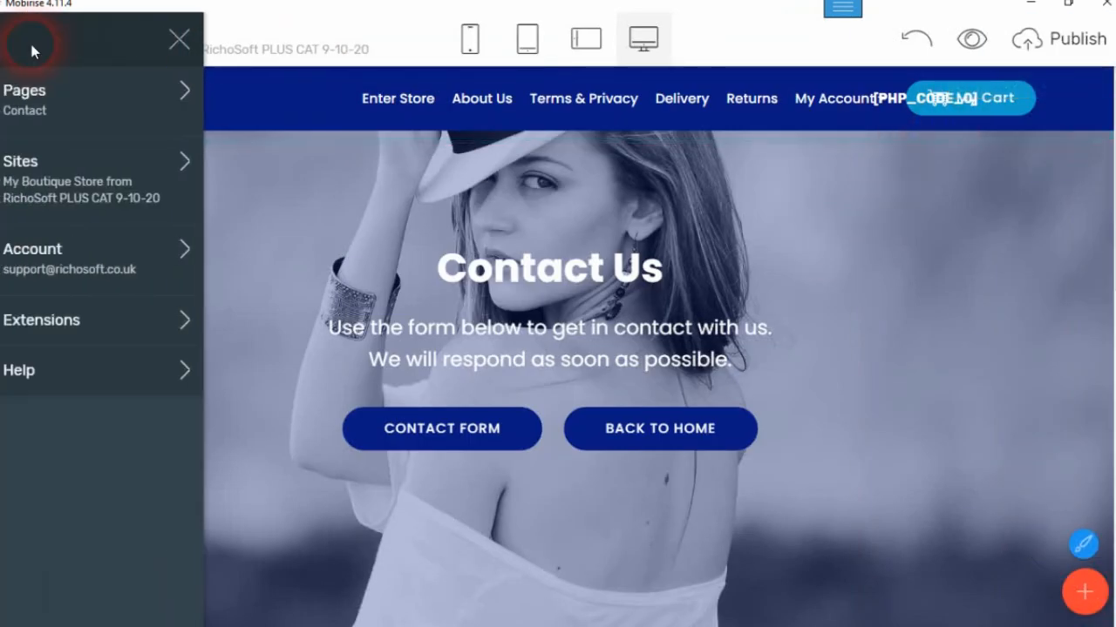
left_click(281, 101)
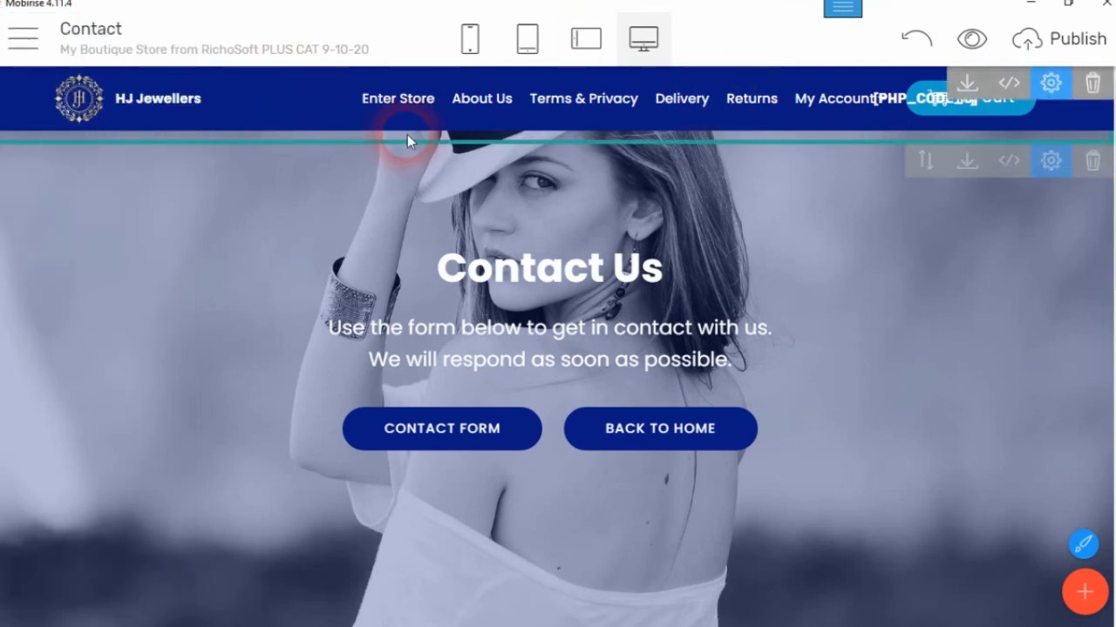
left_click(25, 38)
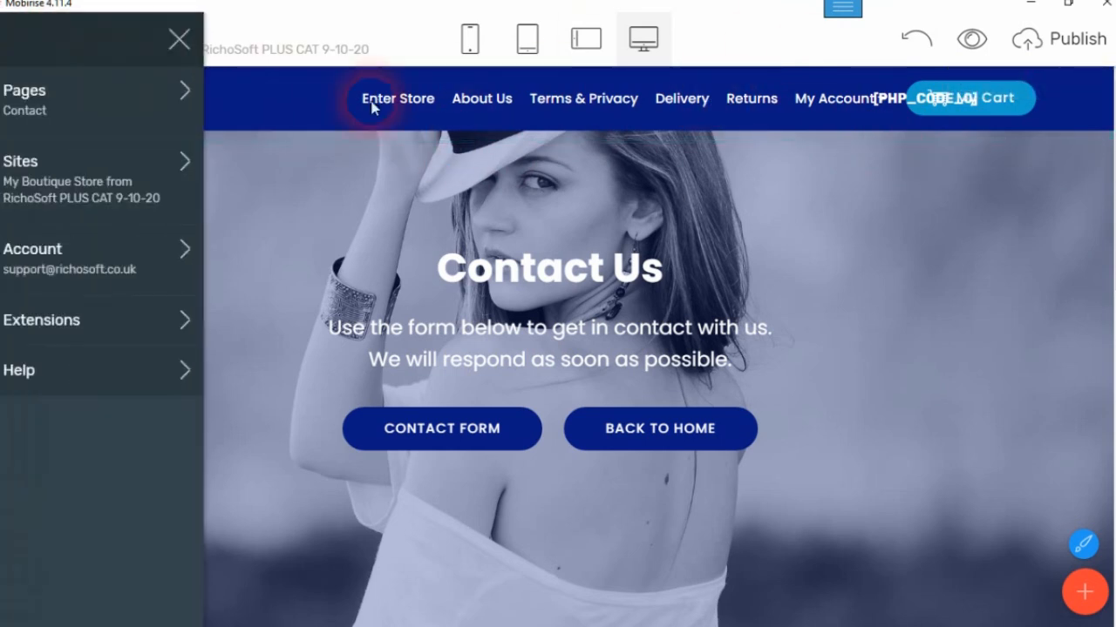
left_click(20, 85)
scroll(324, 460, "down", 5)
scroll(324, 460, "down", 5)
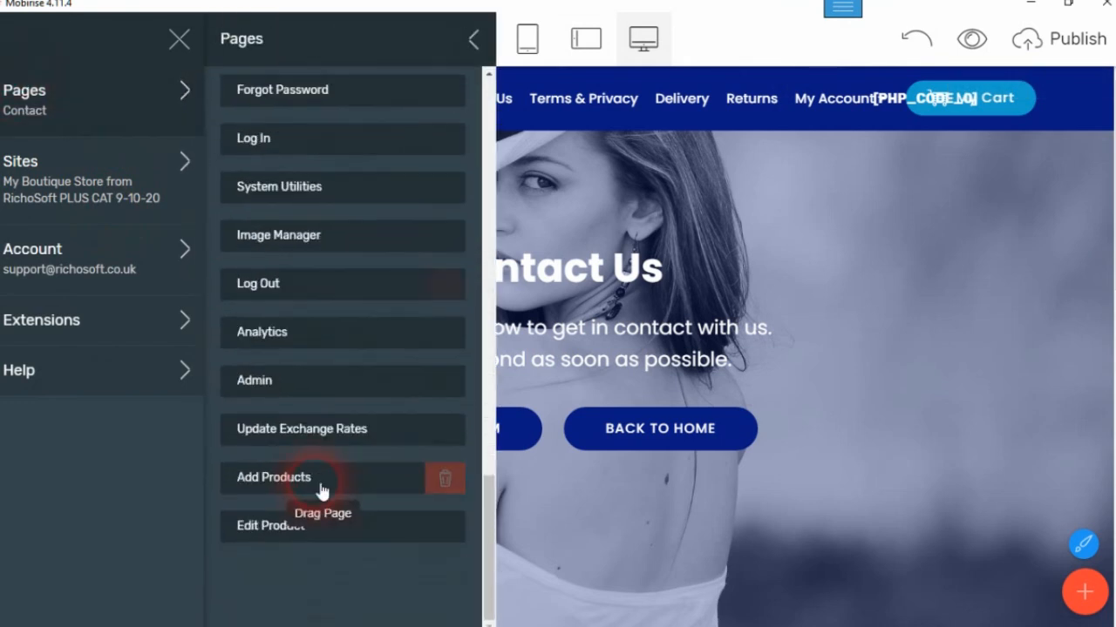
left_click(256, 384)
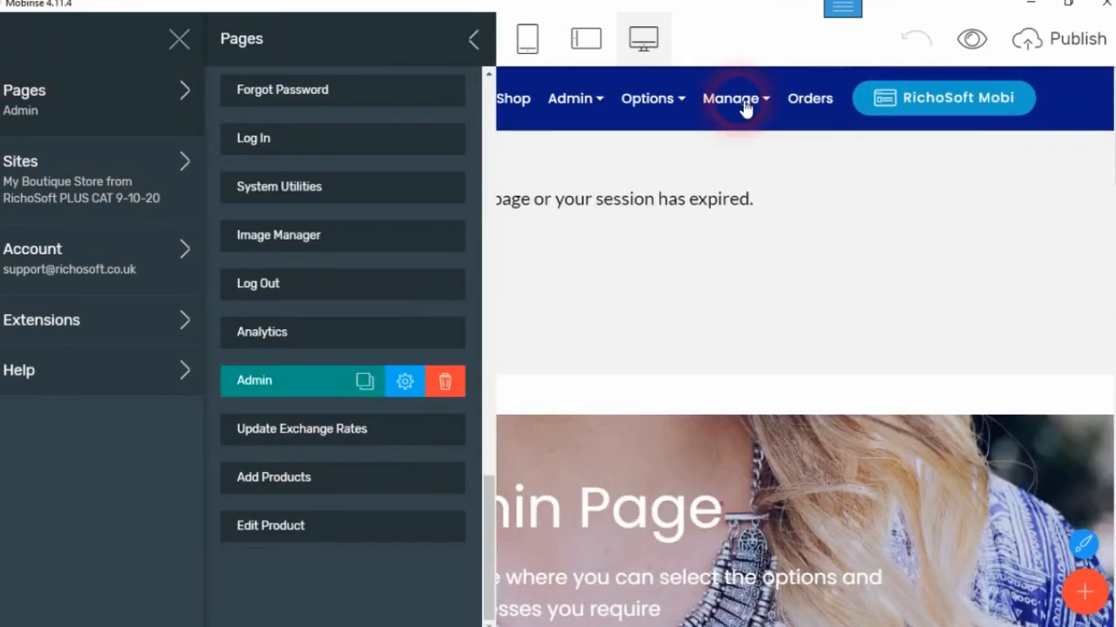
left_click(729, 35)
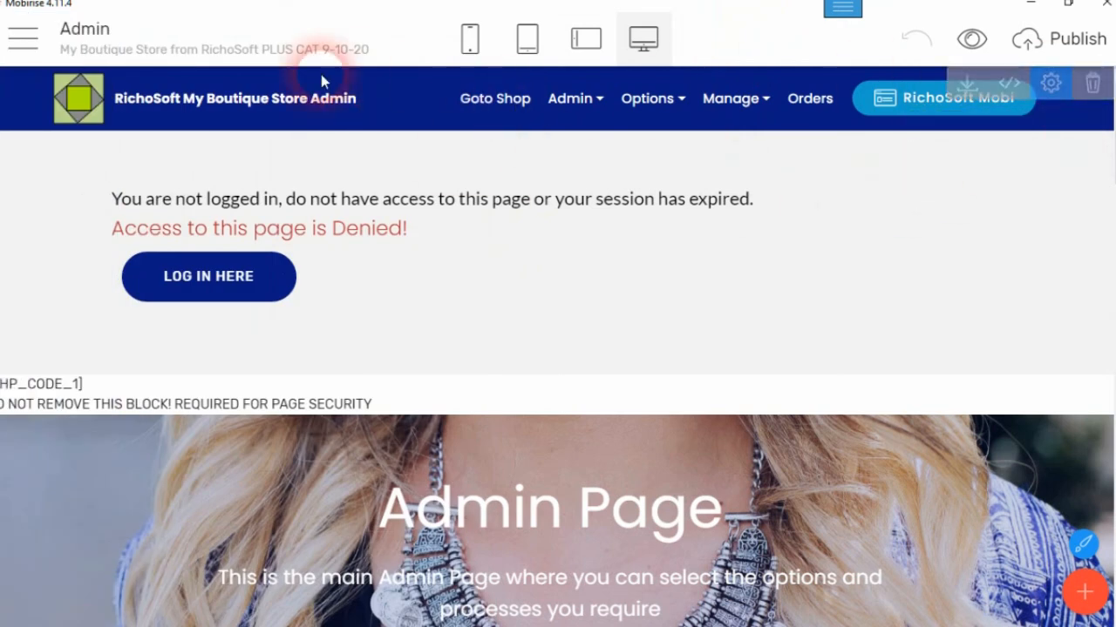
- Switch to the My Store Set Up page showing the Step 1 registration code section
left_click(15, 43)
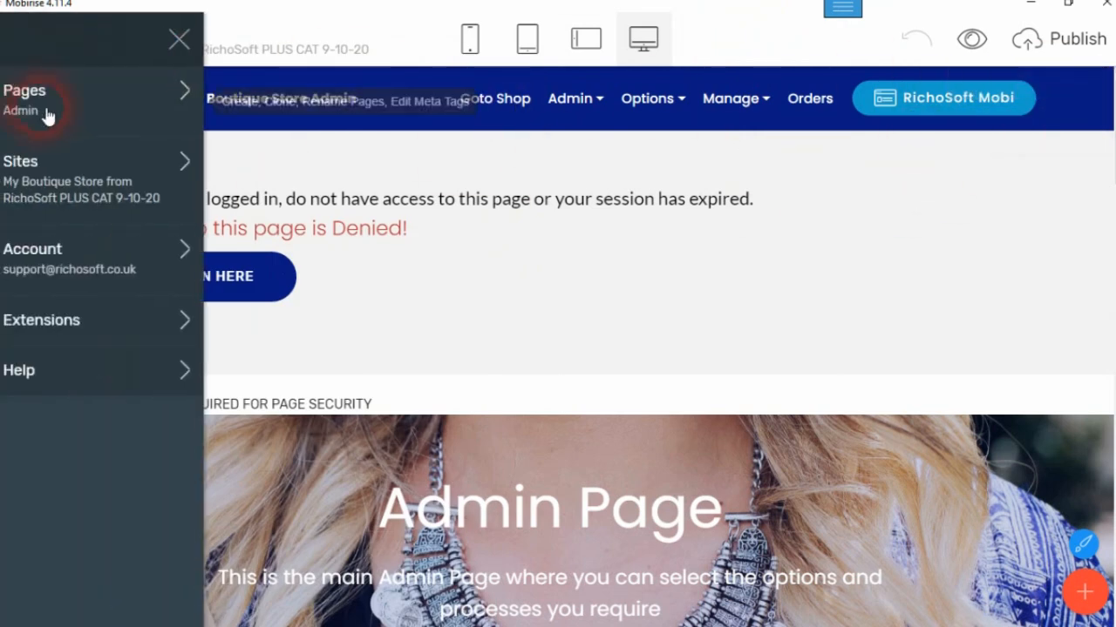
right_click(44, 109)
left_click(348, 241)
scroll(348, 241, "up", 10)
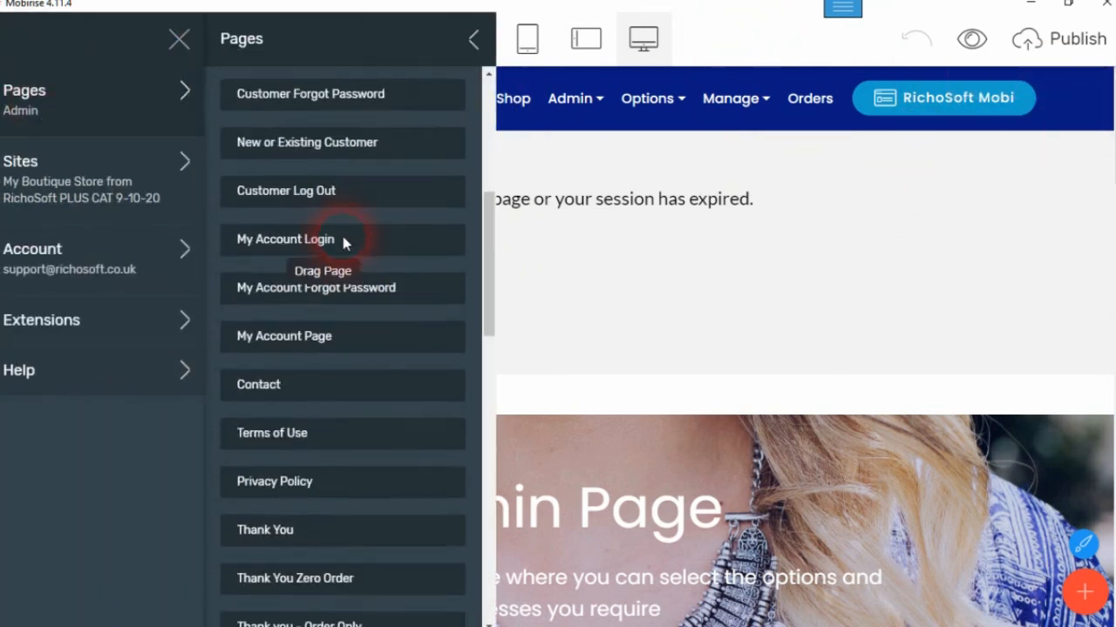
scroll(349, 246, "down", 10)
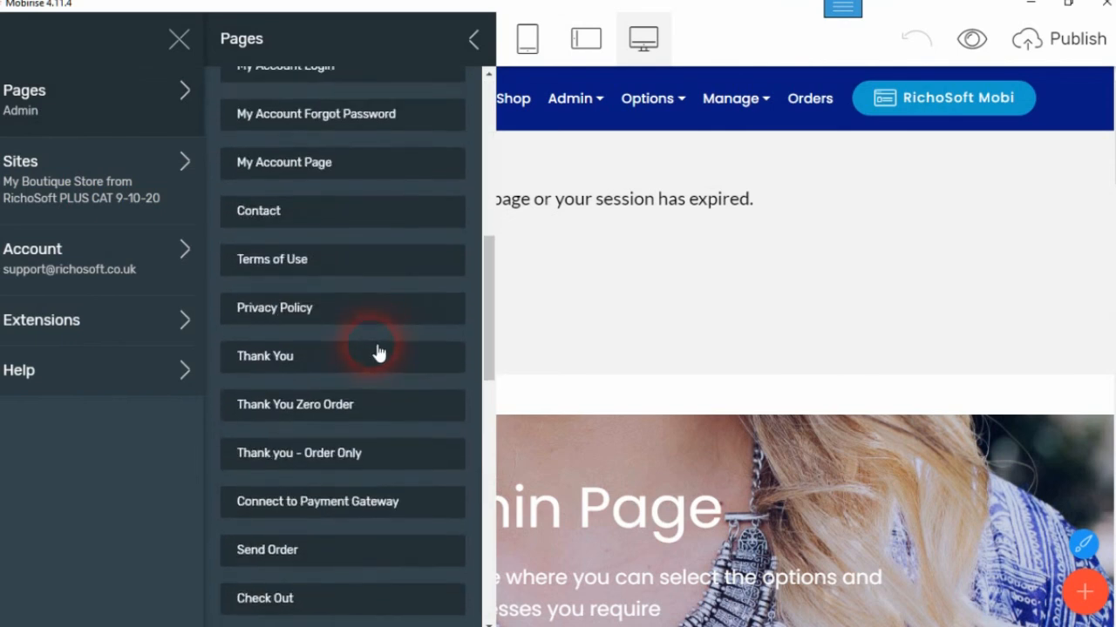
scroll(375, 353, "up", 8)
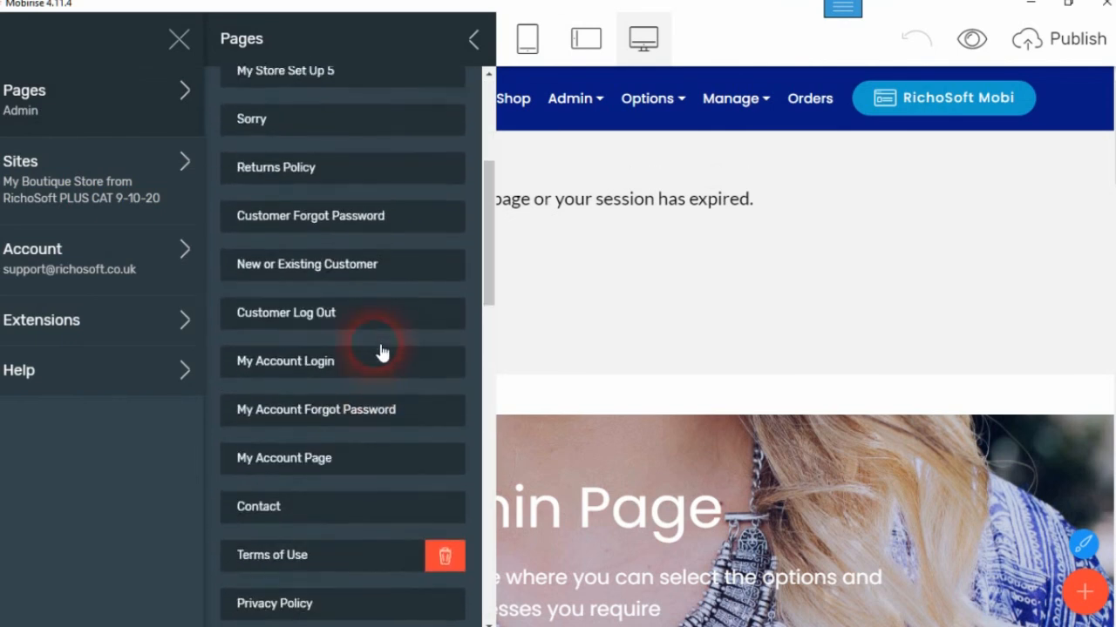
scroll(377, 351, "up", 5)
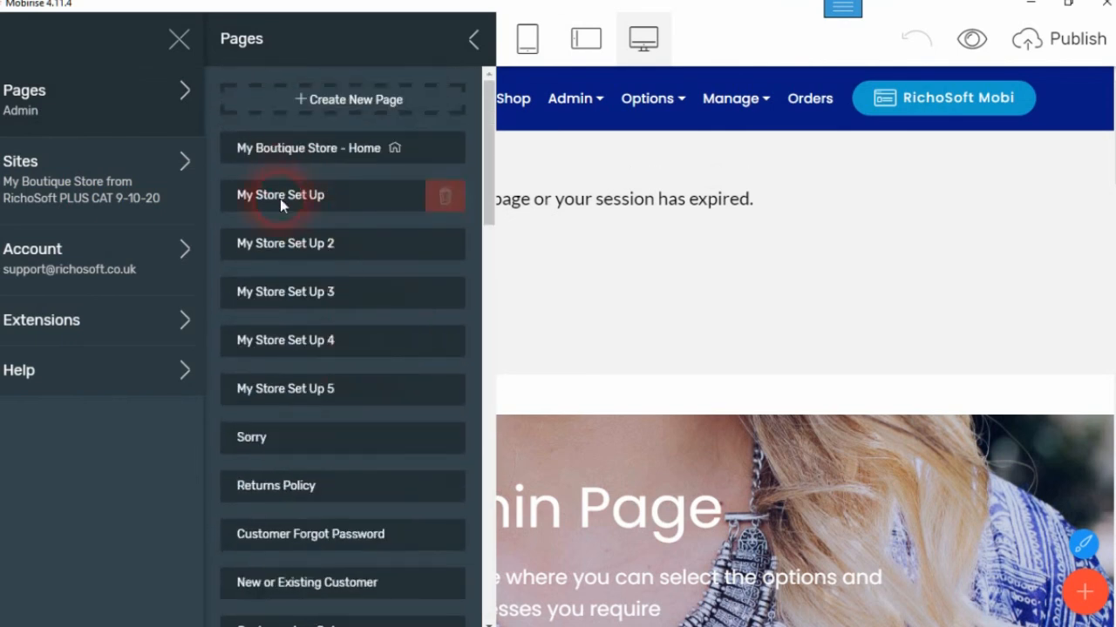
left_click(285, 210)
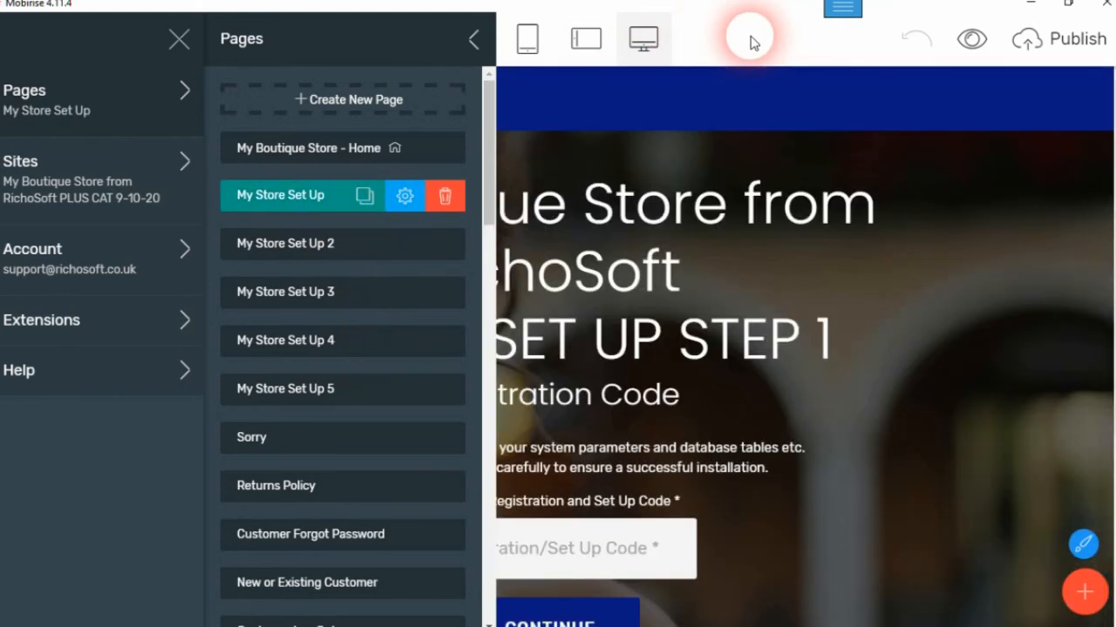
left_click(754, 43)
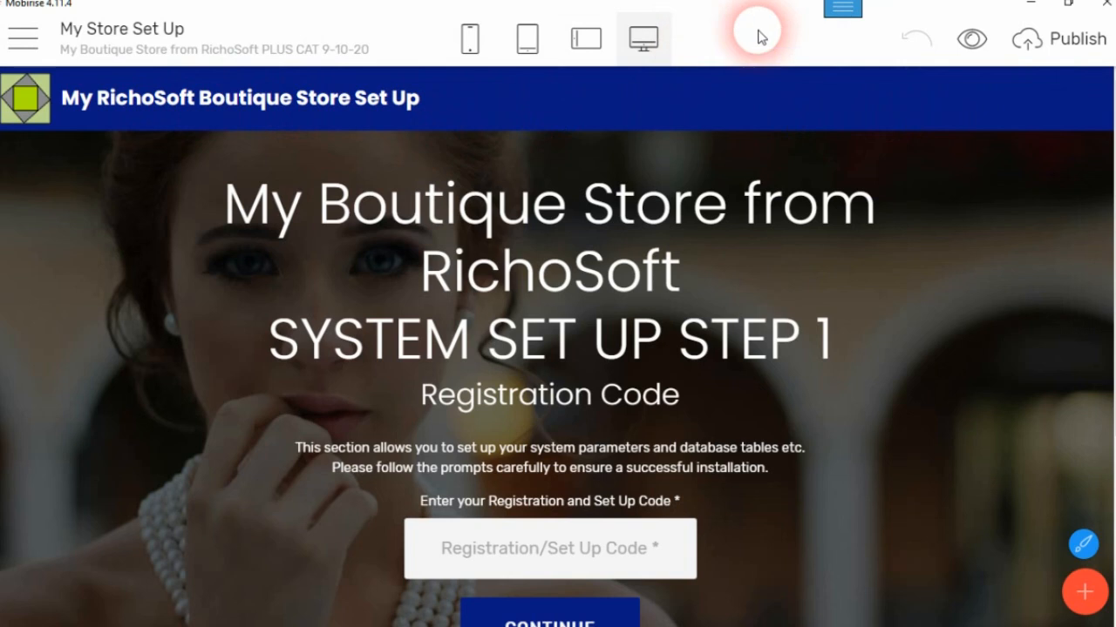
scroll(822, 324, "down", 3)
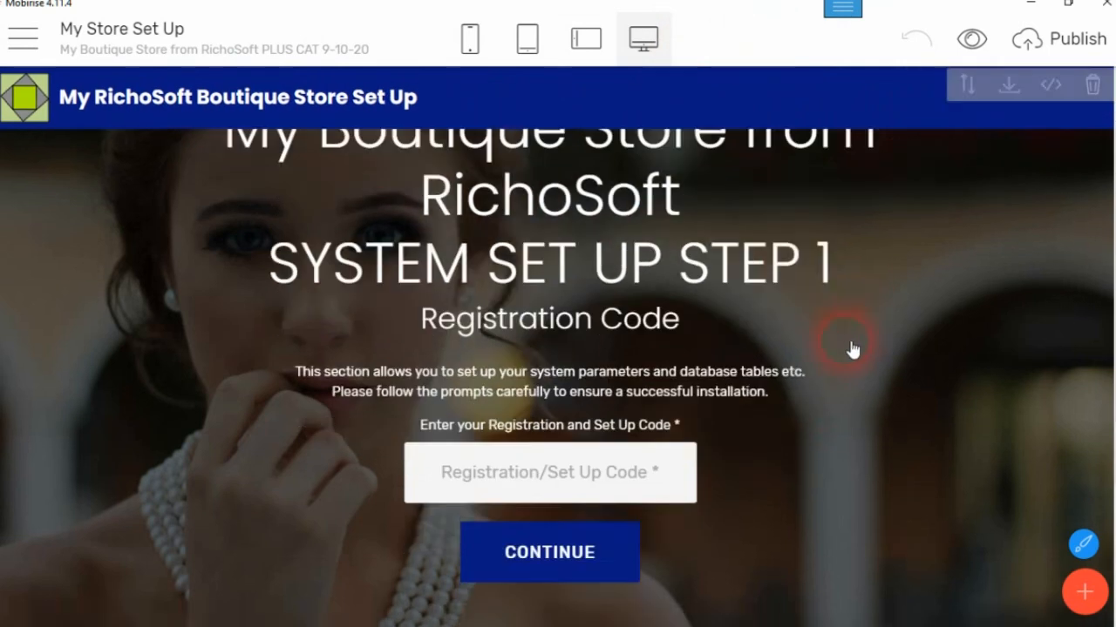
scroll(186, 386, "up", 3)
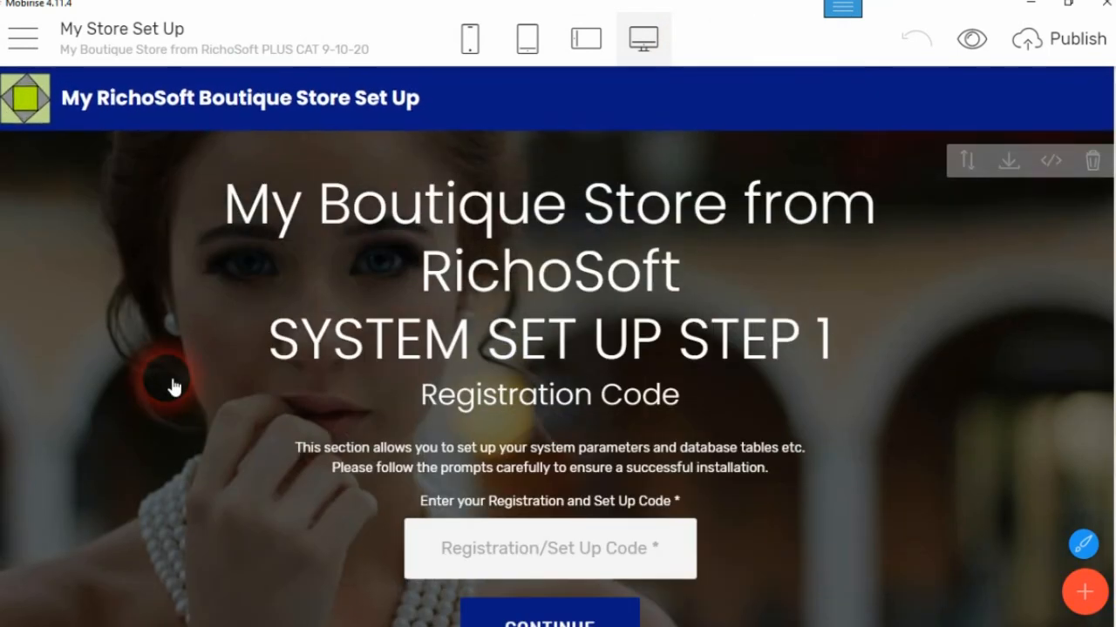
left_click(23, 38)
left_click(772, 32)
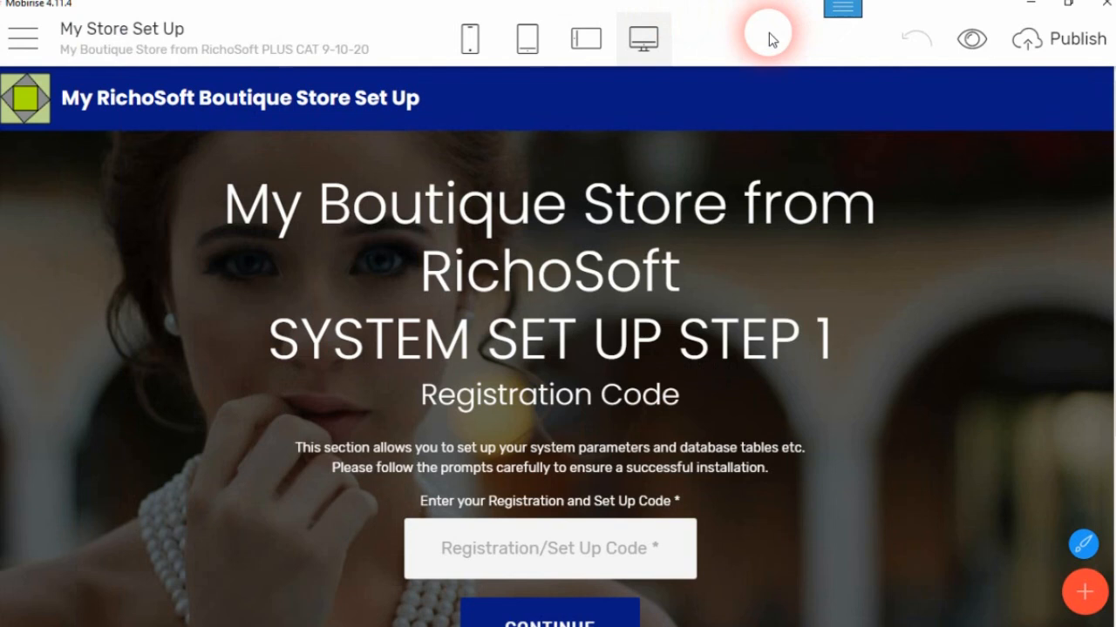
left_click(693, 533)
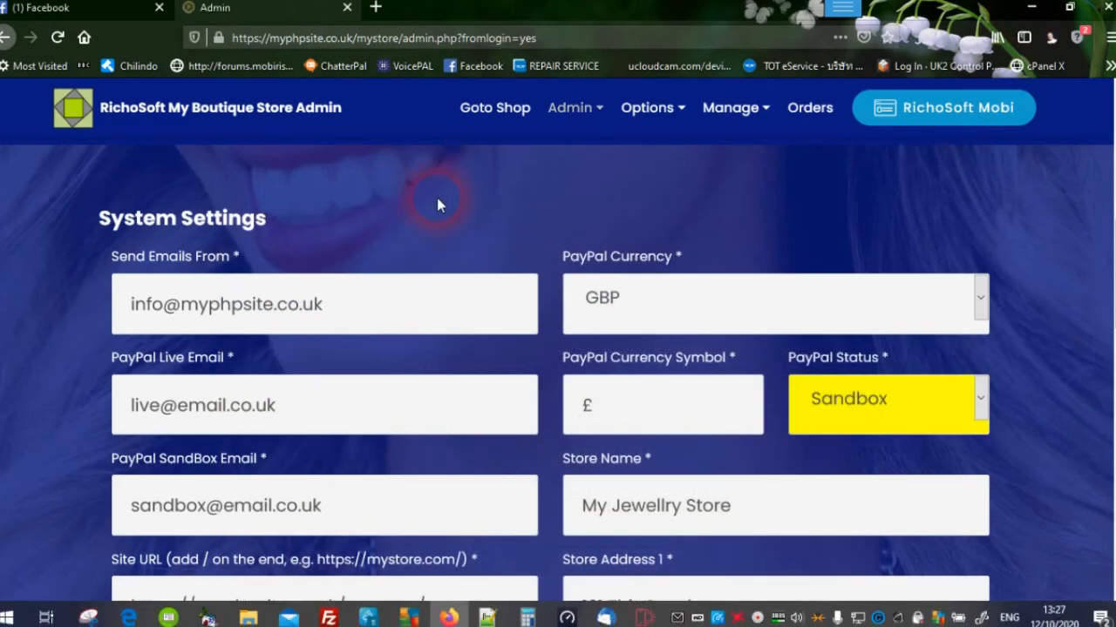
- Scroll through the live store page, which shows 0 in the cart and no products found
scroll(435, 204, "up", 3)
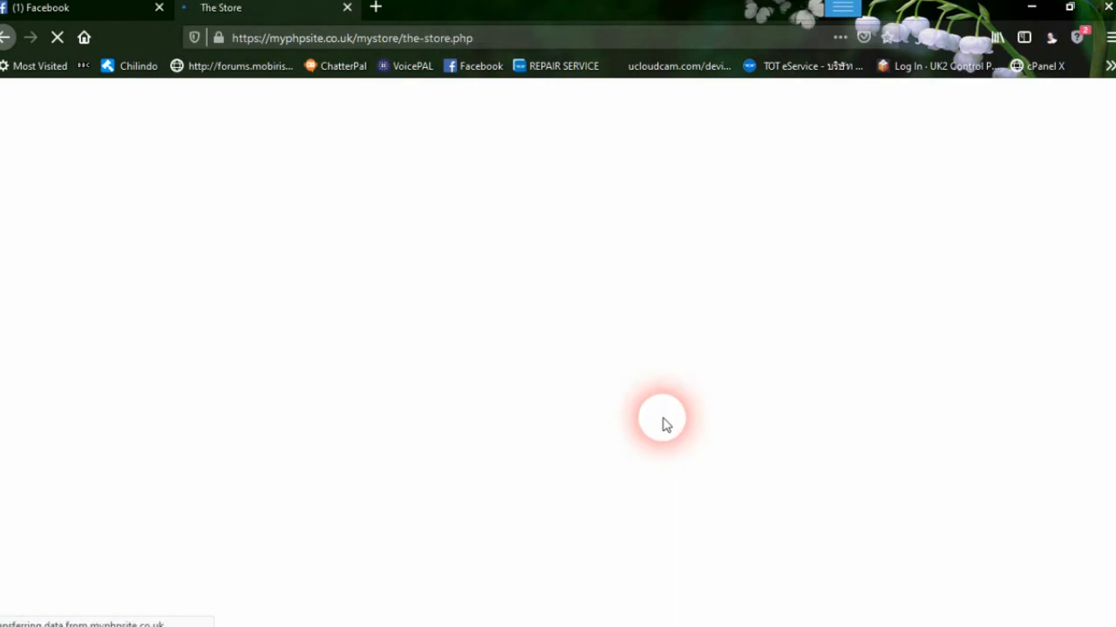
scroll(662, 425, "down", 2)
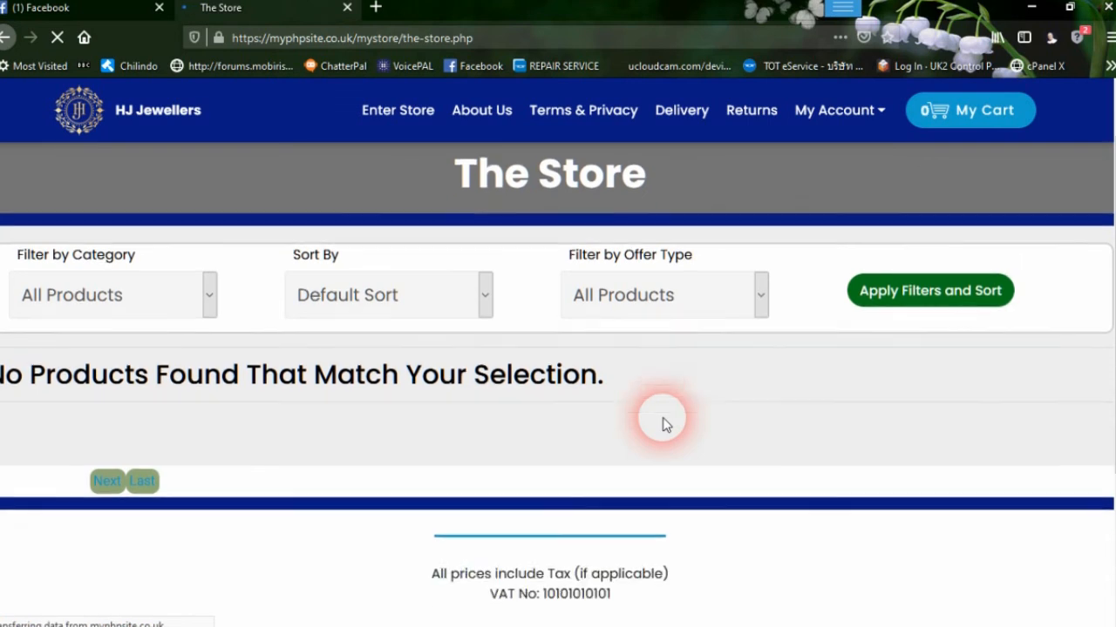
scroll(664, 418, "up", 2)
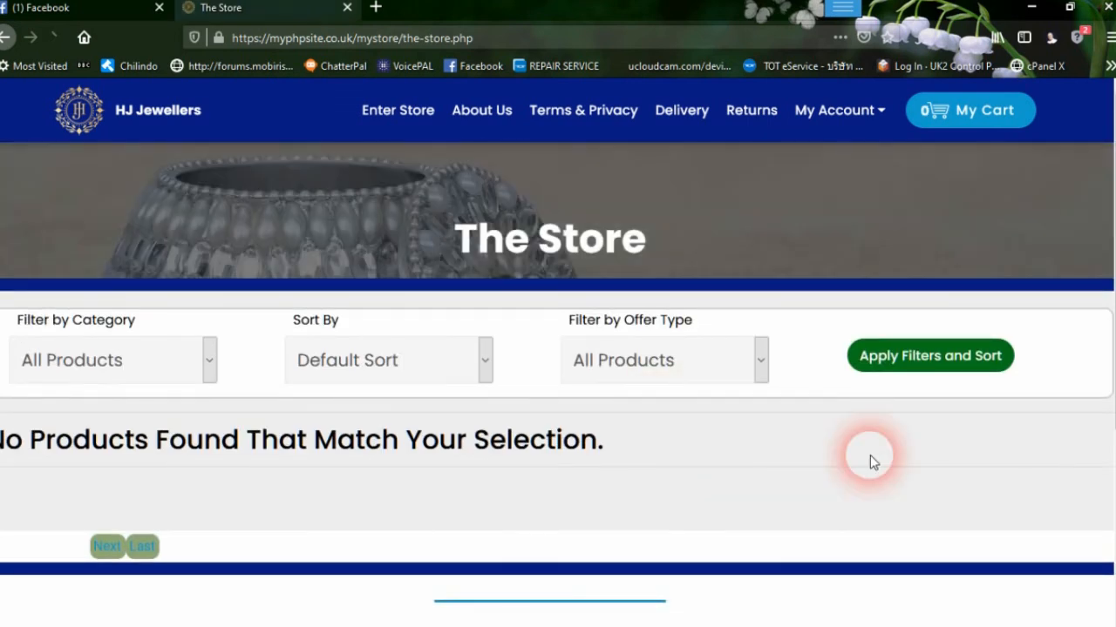